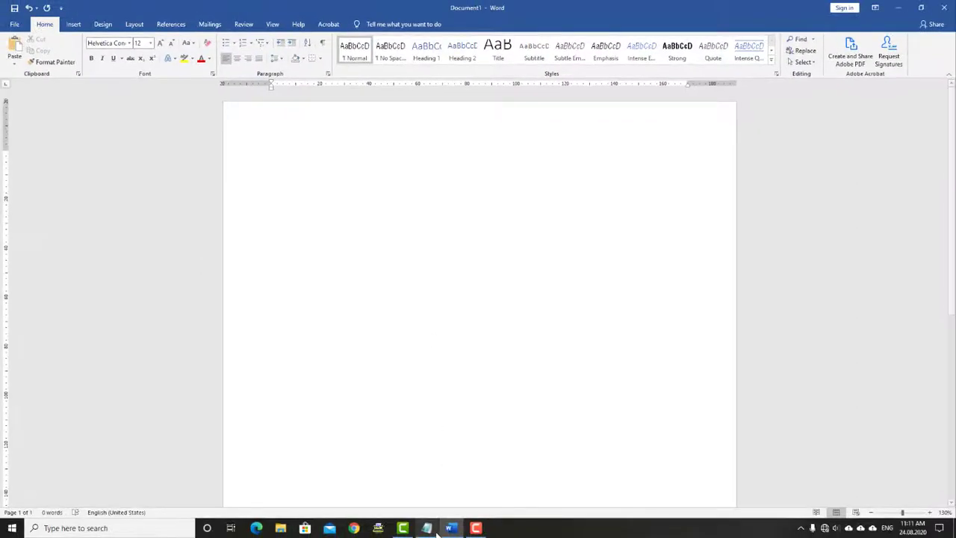
# Switch from the blank Word document to the Notepad shortcut notes
pyautogui.click(437, 530)
# Add a 'Table' heading with a '----------' underline and an indented blank line beneath it, then return to Word
pyautogui.write('Tab')
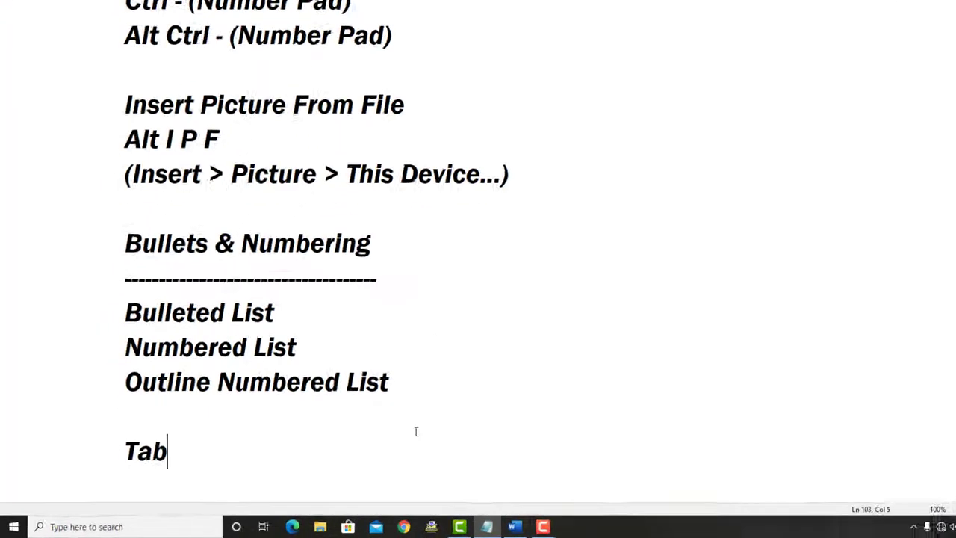
pyautogui.write('le')
pyautogui.press('Return')
pyautogui.write('----------')
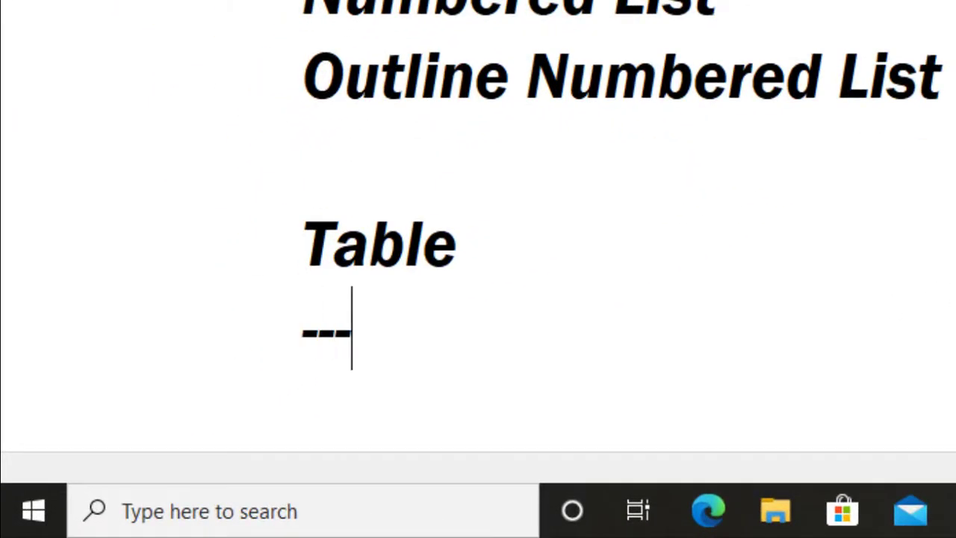
pyautogui.press('Return')
pyautogui.press('Tab')
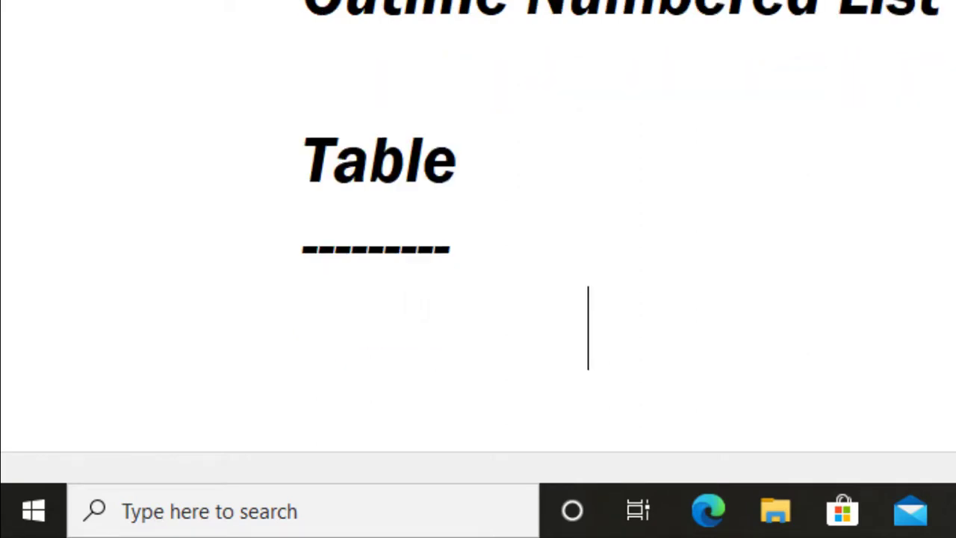
pyautogui.hotkey('alt', 'Tab')
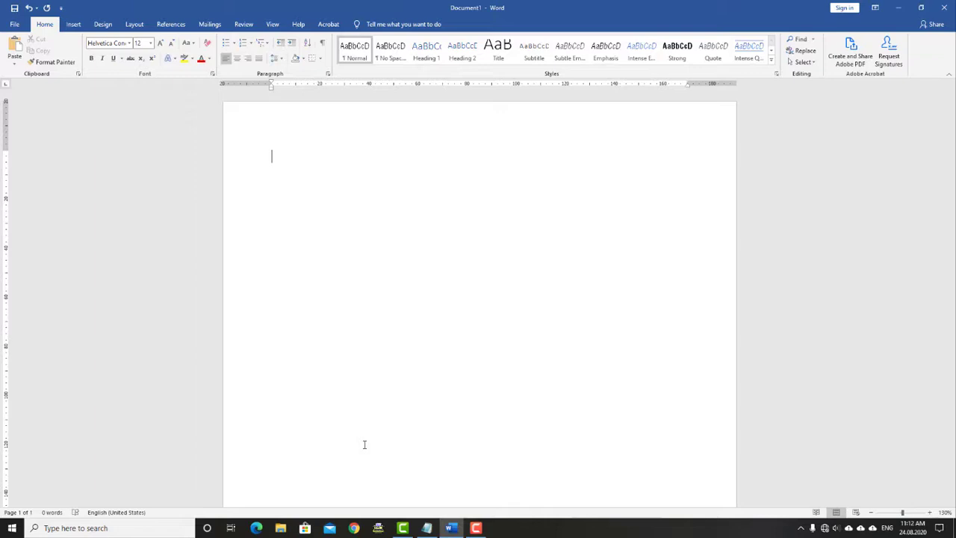
# Draft the Insert Table note as 'Alt A', removing the temporary 'Insert Table' line
pyautogui.click(429, 528)
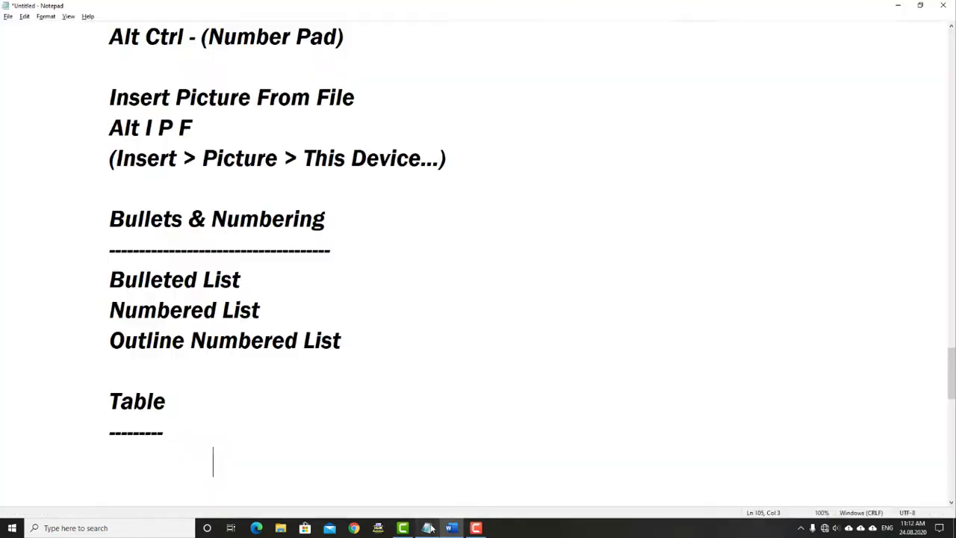
pyautogui.write('Inser')
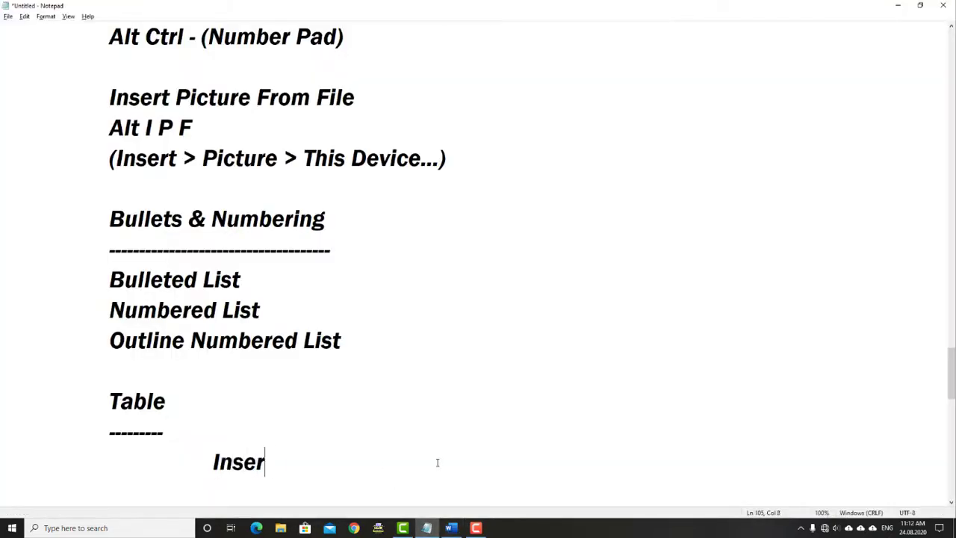
pyautogui.write('t Table')
pyautogui.press('Return')
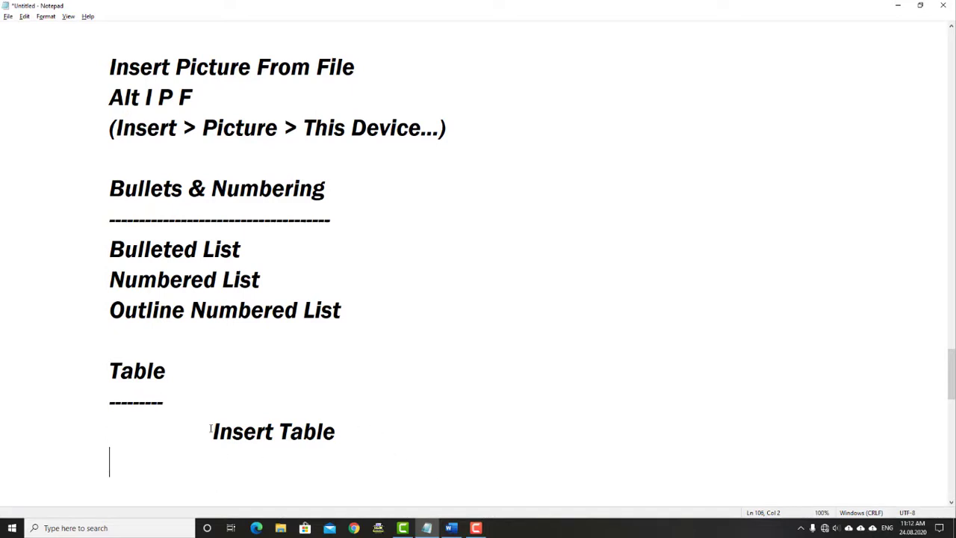
pyautogui.moveTo(213, 430); pyautogui.dragTo(220, 432)
pyautogui.moveTo(279, 431); pyautogui.dragTo(288, 431)
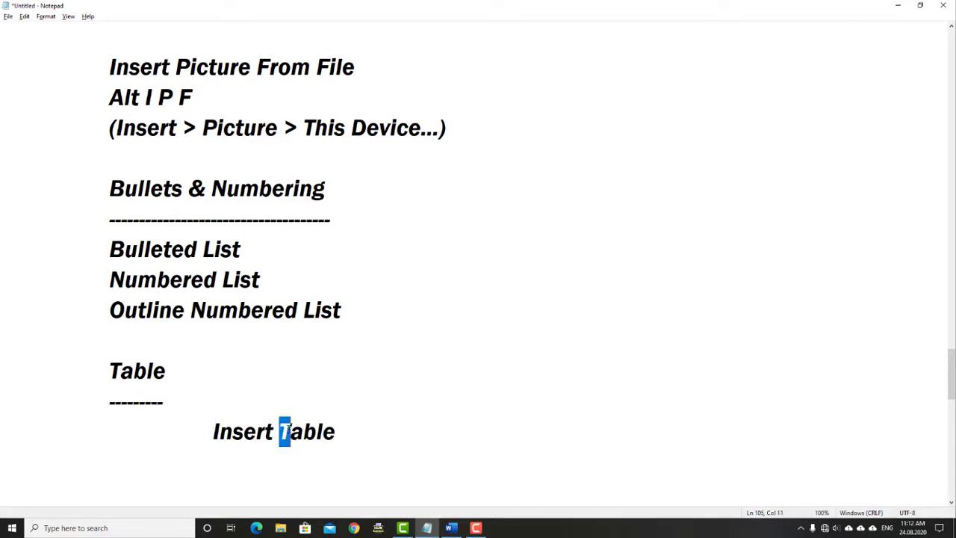
pyautogui.click(151, 463)
pyautogui.write('Alt A')
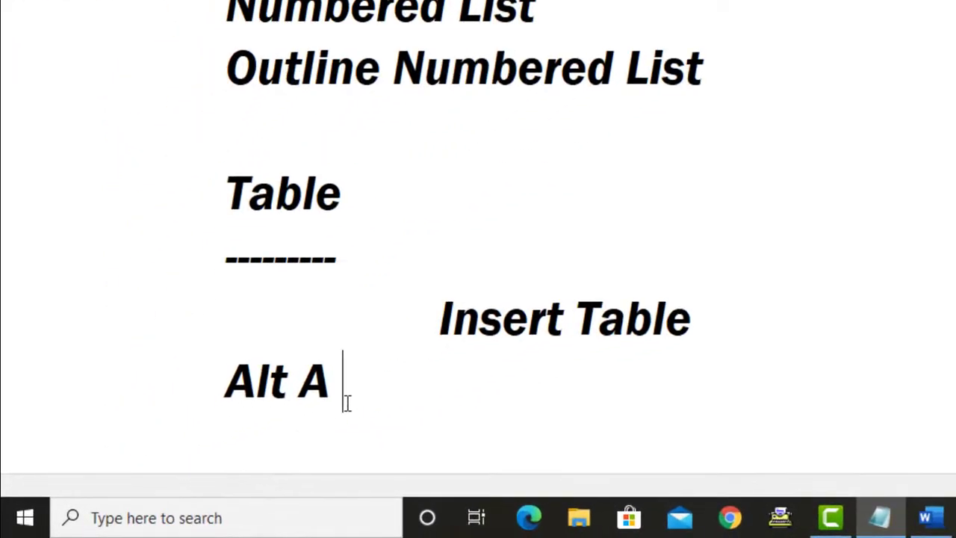
pyautogui.scroll(-5, 378, 439)
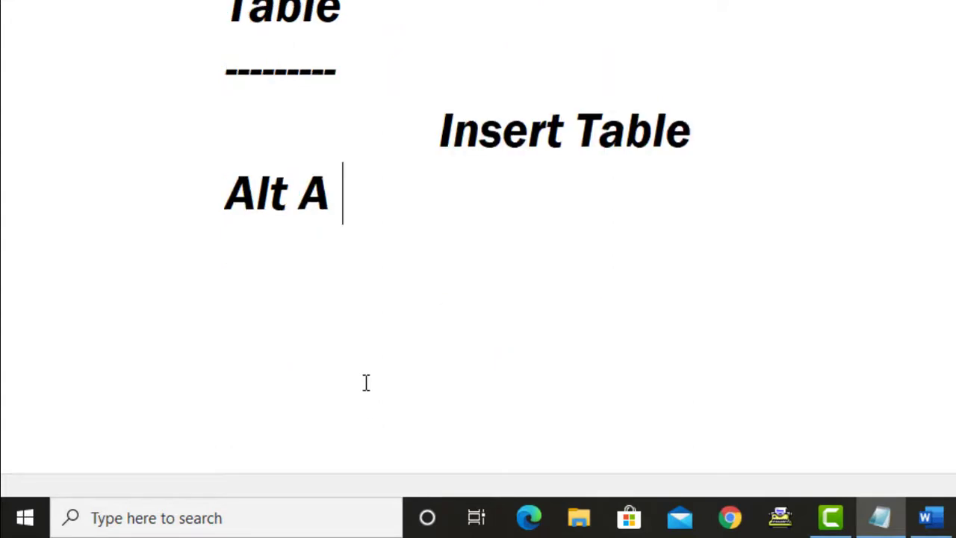
pyautogui.moveTo(215, 12); pyautogui.dragTo(338, 11)
pyautogui.click(375, 11)
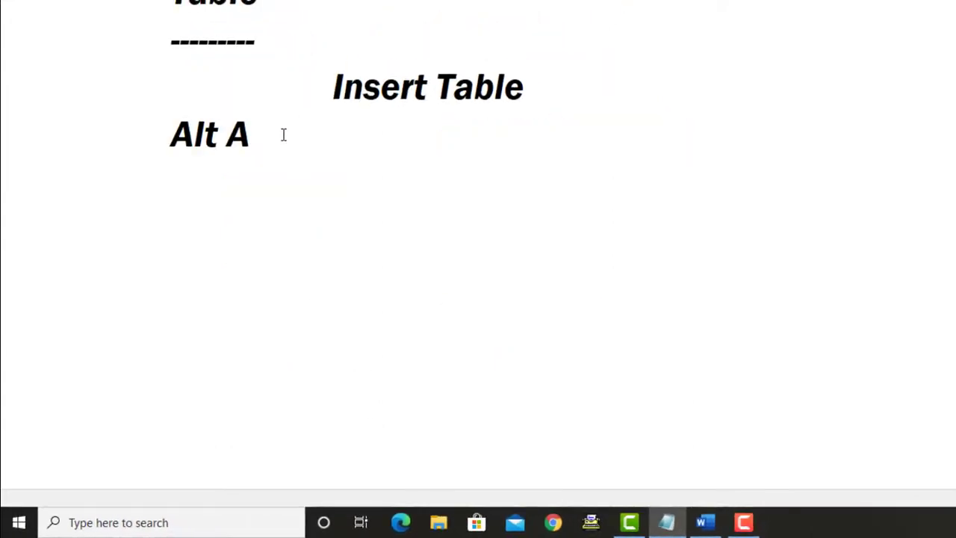
pyautogui.moveTo(326, 85); pyautogui.dragTo(549, 98)
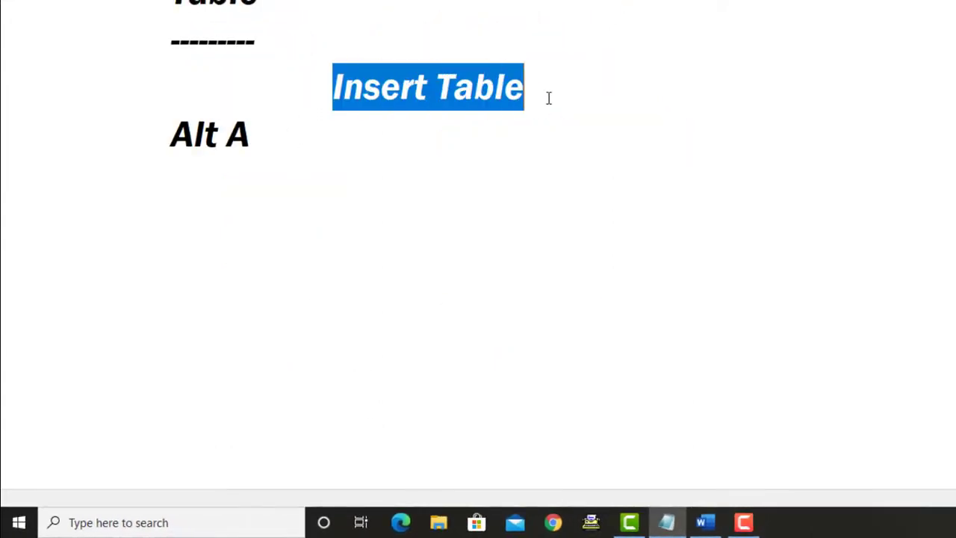
pyautogui.press('Delete')
# Complete the entry so it reads 'Alt A I T (Insert Table)' with an empty line below
pyautogui.click(262, 140)
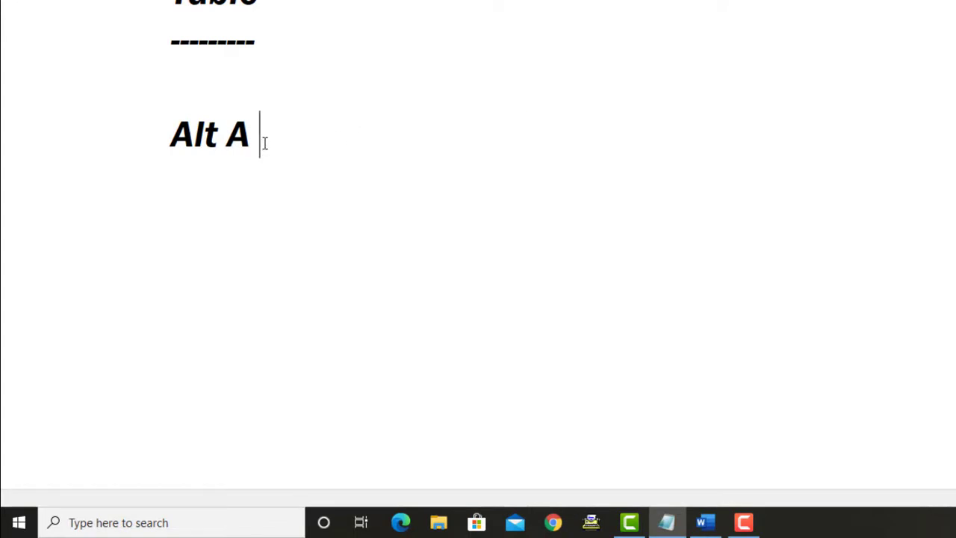
pyautogui.write('I T (Insert')
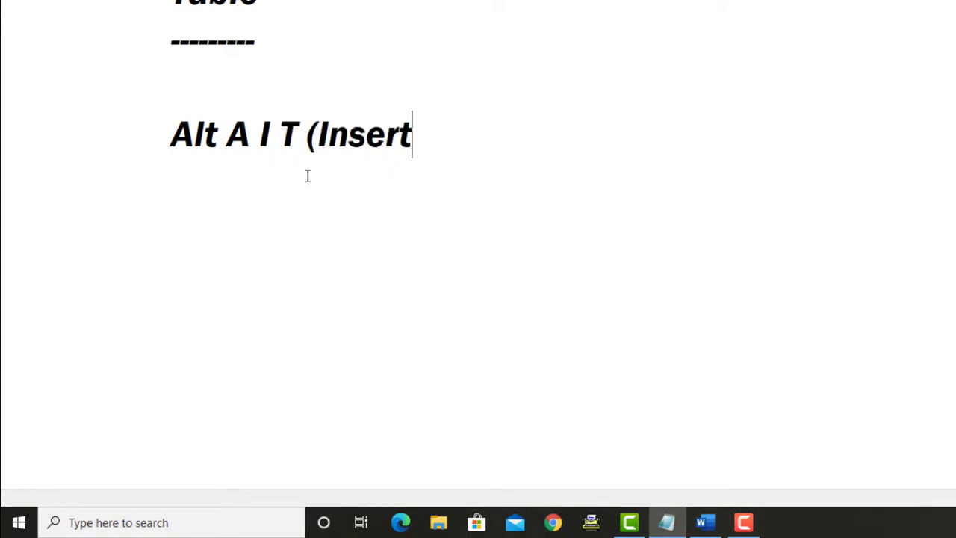
pyautogui.write(' Table)')
pyautogui.press('Return')
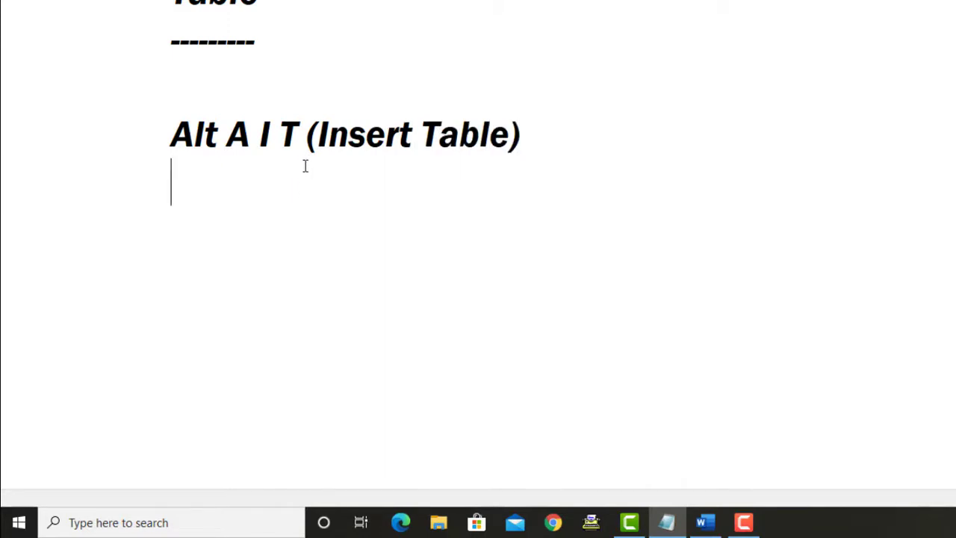
pyautogui.moveTo(318, 134); pyautogui.dragTo(512, 135)
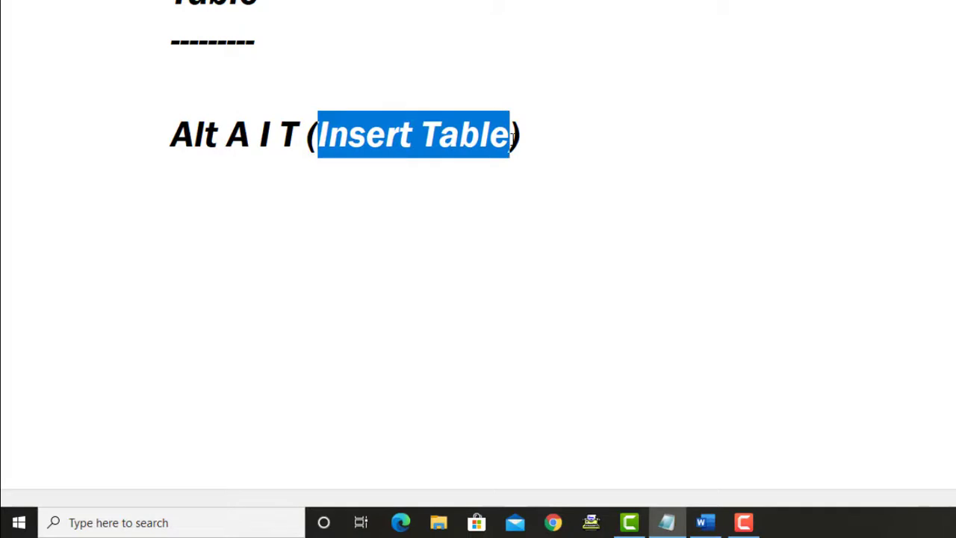
pyautogui.click(329, 139)
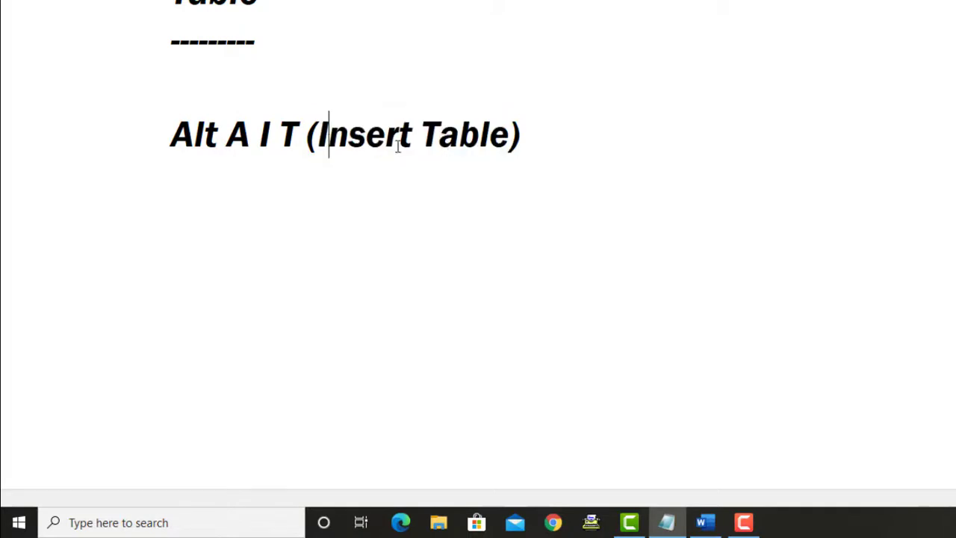
pyautogui.moveTo(261, 130); pyautogui.dragTo(171, 133)
pyautogui.click(281, 130)
pyautogui.click(190, 180)
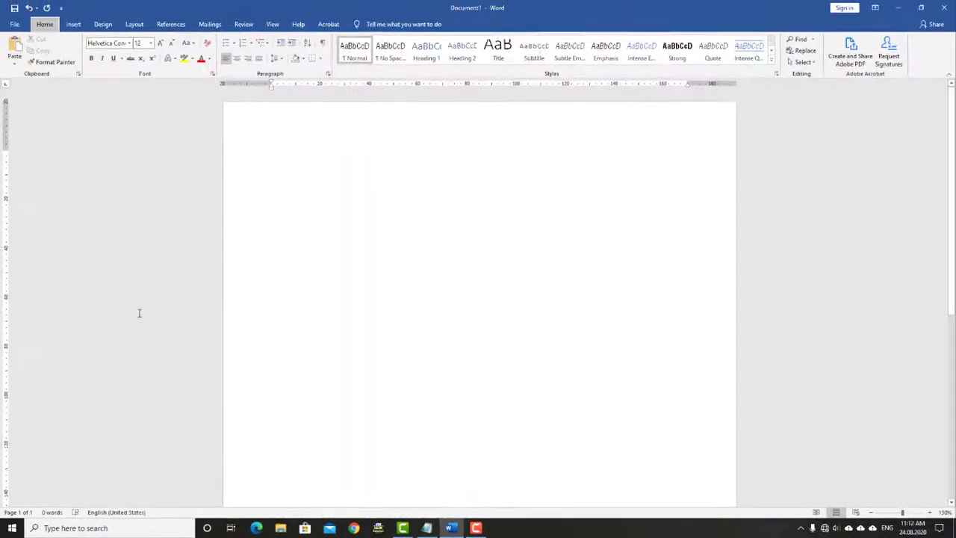
# Insert a table with 3 columns and 3 rows using Alt A I T
pyautogui.hotkey('alt', 'a')
pyautogui.press('i')
pyautogui.press('t')
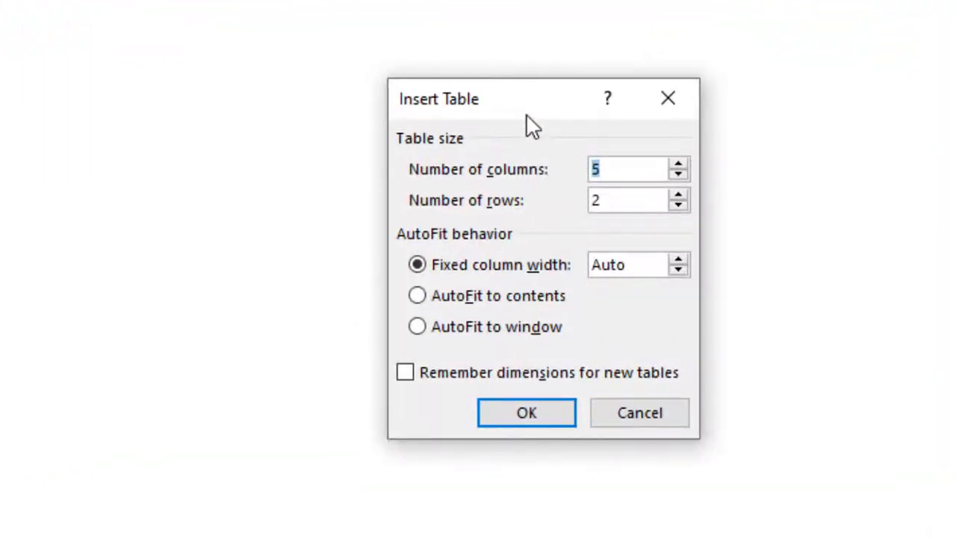
pyautogui.moveTo(521, 115); pyautogui.dragTo(393, 121)
pyautogui.click(498, 181)
pyautogui.moveTo(498, 181); pyautogui.dragTo(414, 188)
pyautogui.write('3')
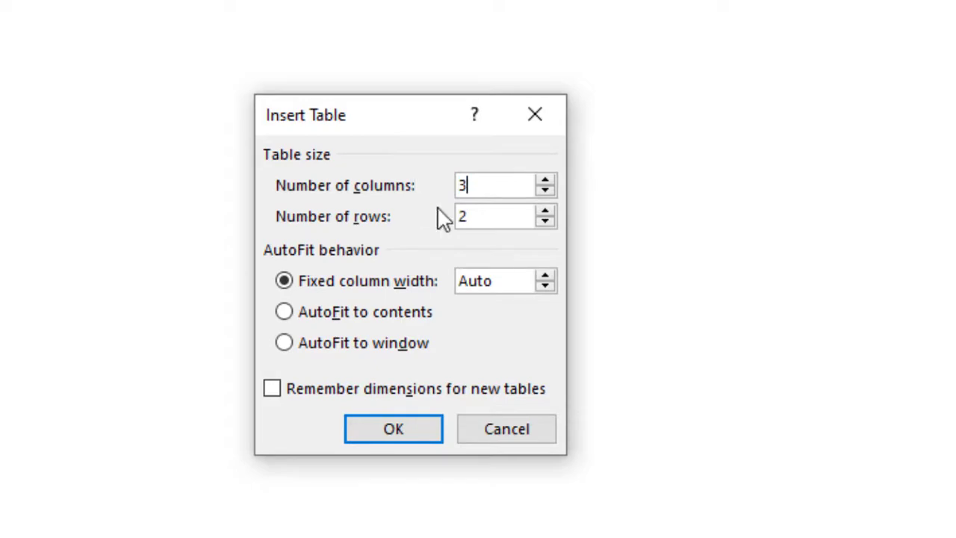
pyautogui.click(474, 214)
pyautogui.moveTo(473, 214); pyautogui.dragTo(408, 215)
pyautogui.write('3')
pyautogui.click(410, 426)
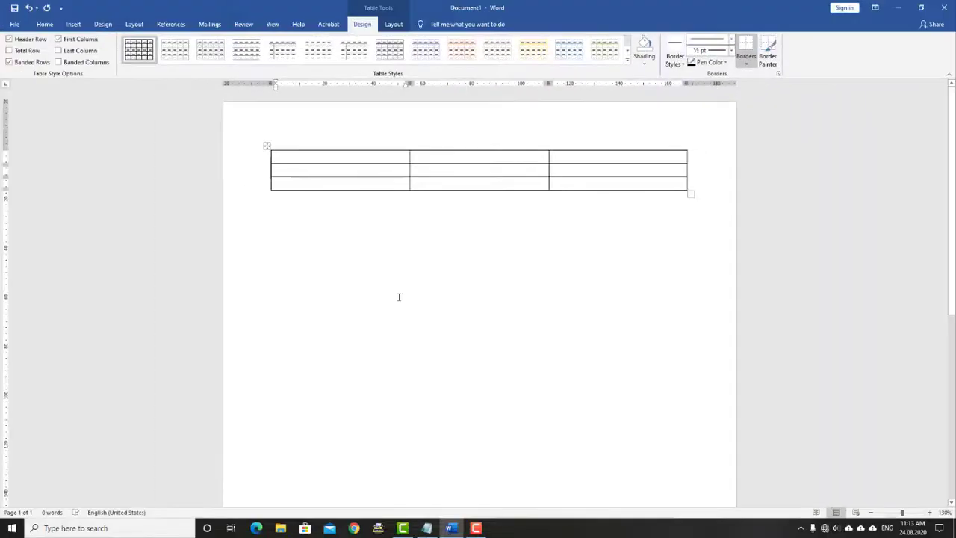
# Check the new table's first-column cells, then switch back to Notepad
pyautogui.click(349, 155)
pyautogui.click(333, 158)
pyautogui.click(307, 168)
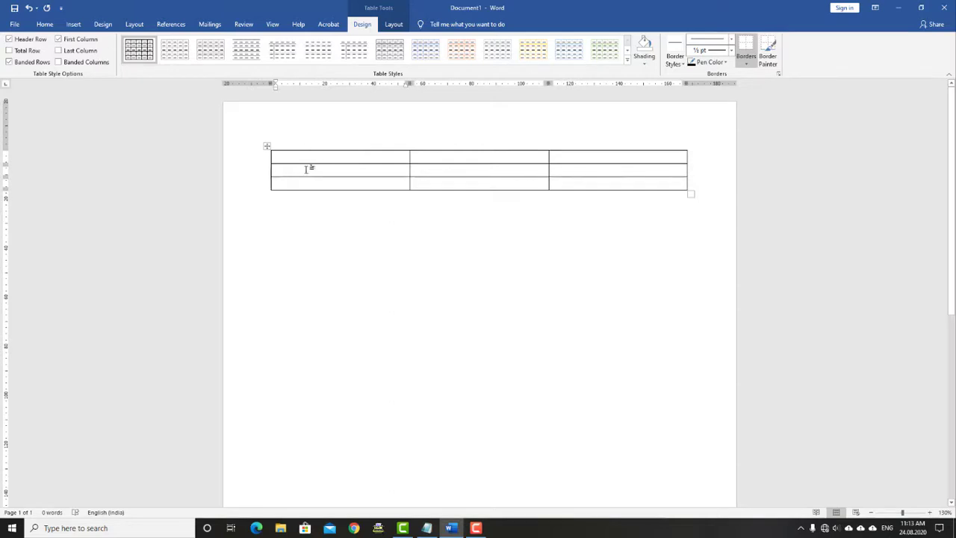
pyautogui.hotkey('alt', 'Tab')
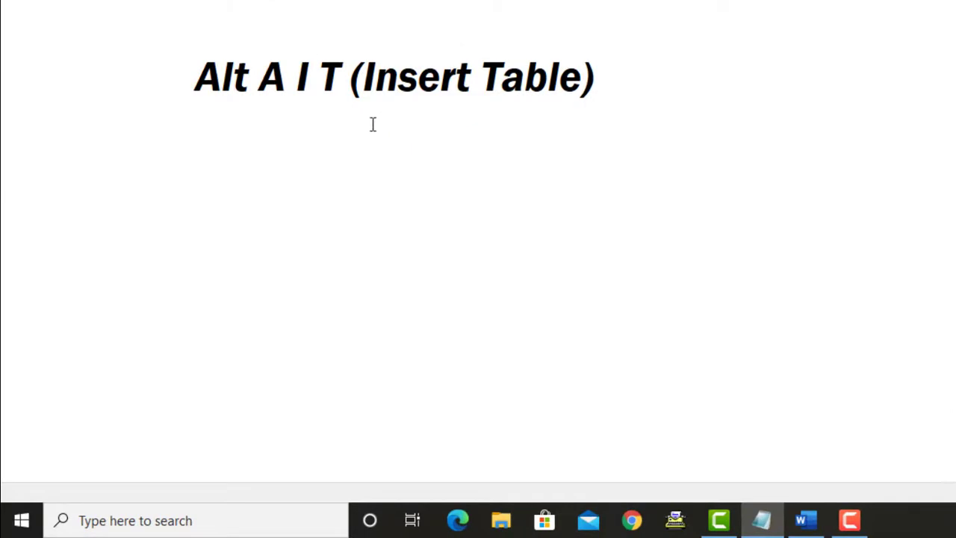
# Add the line 'Alt A D T (Delete Table)' below the Insert Table shortcut, followed by an empty line
pyautogui.press('Tab')
pyautogui.press('Tab')
pyautogui.write('(Delete ')
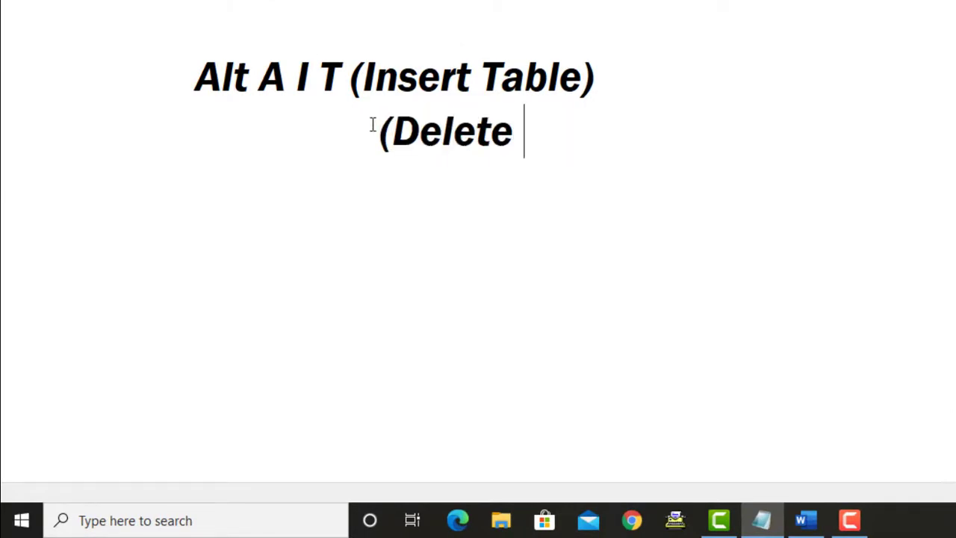
pyautogui.write('Table)')
pyautogui.press('Left')
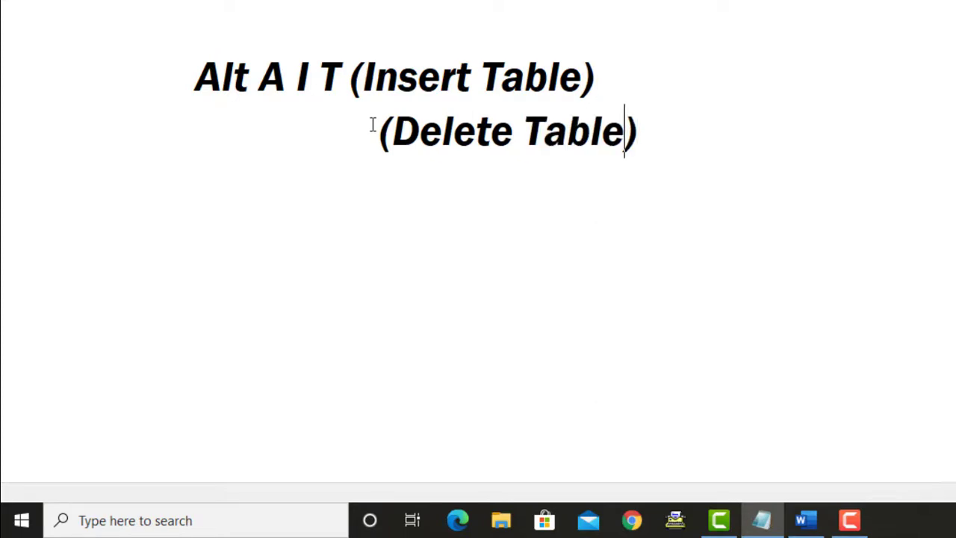
pyautogui.press('Left')
pyautogui.press('Left')
pyautogui.press('Left')
pyautogui.press('Left')
pyautogui.press('Left')
pyautogui.press('Left')
pyautogui.press('Left')
pyautogui.press('Left')
pyautogui.press('Left')
pyautogui.press('Left')
pyautogui.press('Left')
pyautogui.press('Left')
pyautogui.press('Left')
pyautogui.press('Left')
pyautogui.press('Right')
pyautogui.write('D T')
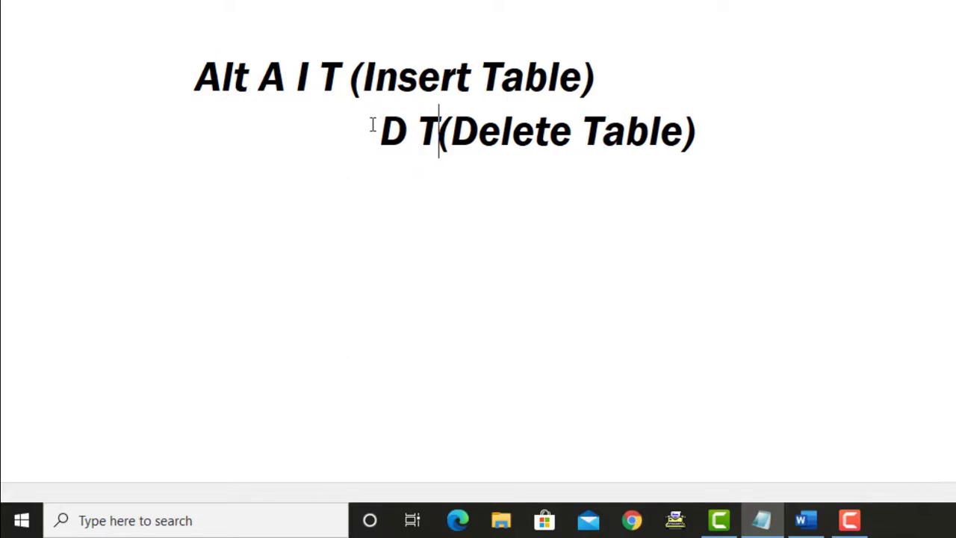
pyautogui.press('Left')
pyautogui.press('Left')
pyautogui.press('Left')
pyautogui.press('Left')
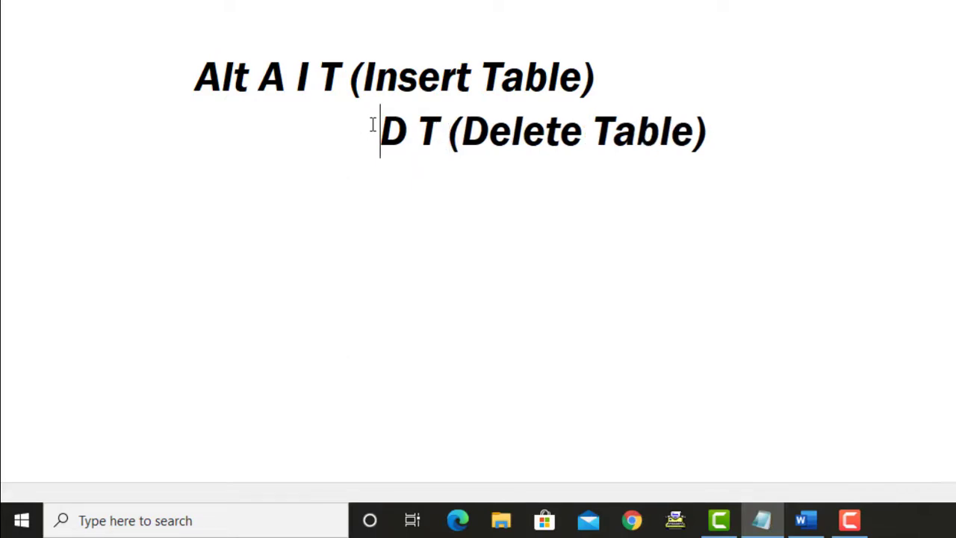
pyautogui.press('BackSpace')
pyautogui.write('Alt A')
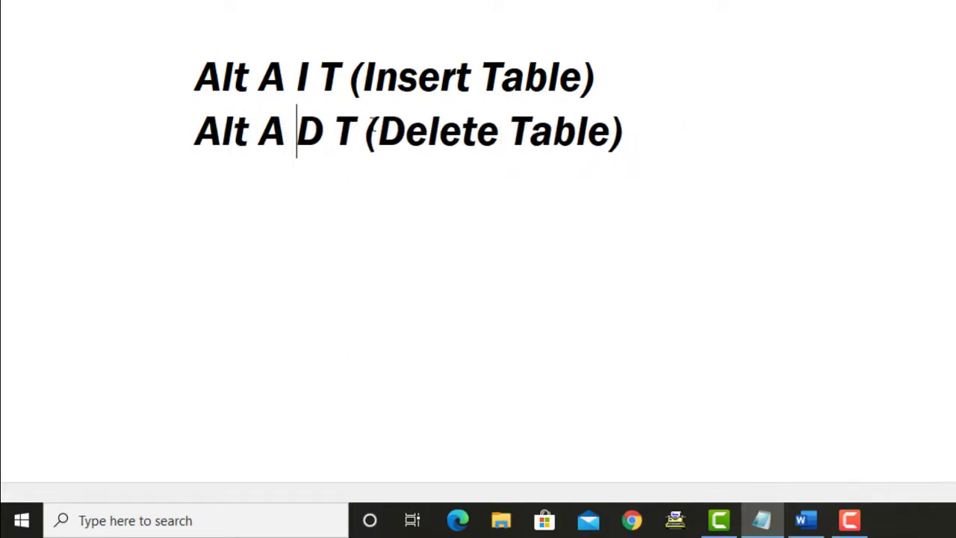
pyautogui.press('End')
pyautogui.press('Return')
pyautogui.press('BackSpace')
pyautogui.press('BackSpace')
pyautogui.press('Return')
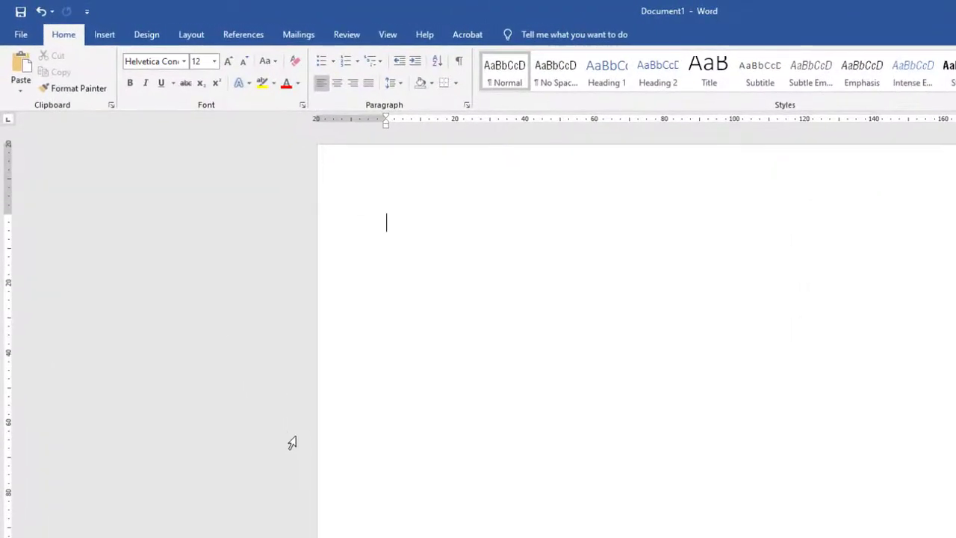
# Insert a default 3×3 table with Alt N T and move between its cells
pyautogui.hotkey('alt', 'n')
pyautogui.press('t')
pyautogui.press('Return')
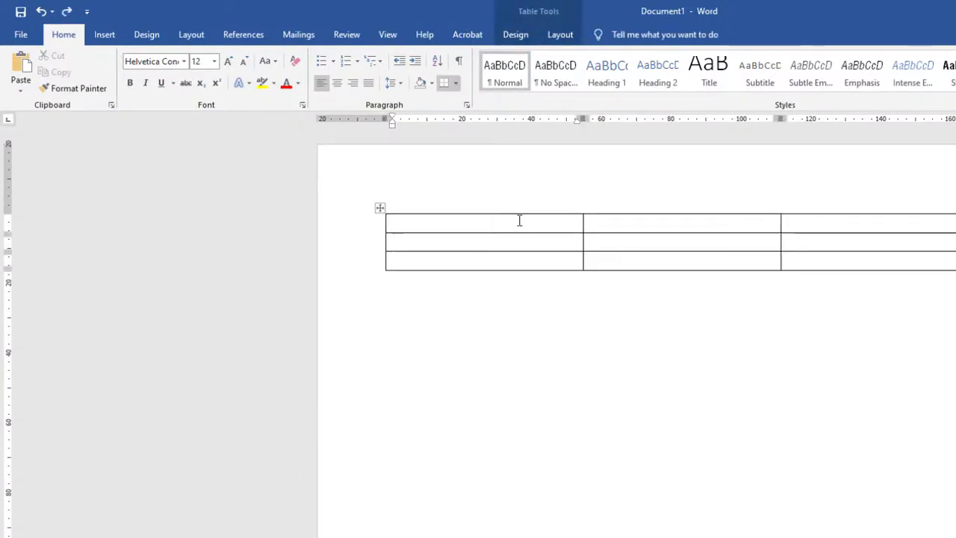
pyautogui.click(513, 246)
pyautogui.click(803, 260)
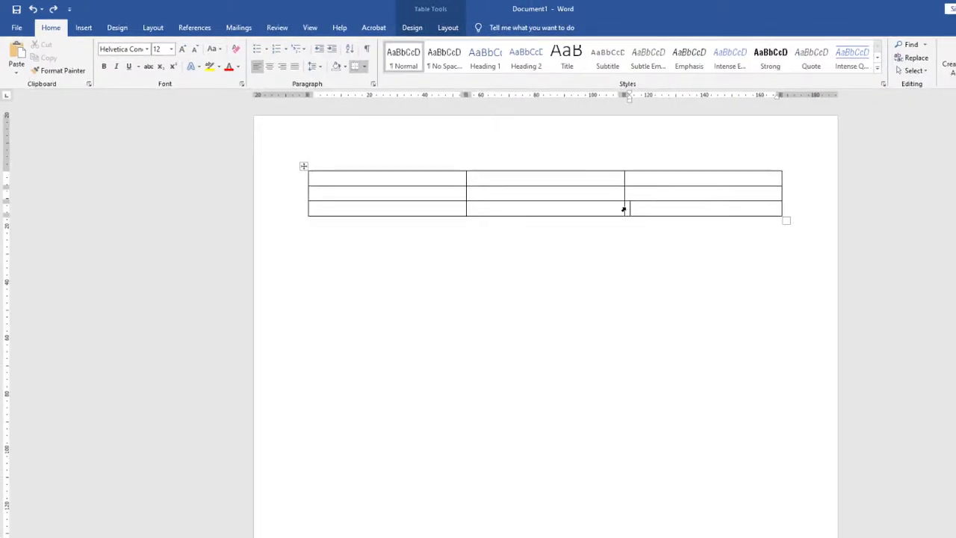
pyautogui.click(624, 207)
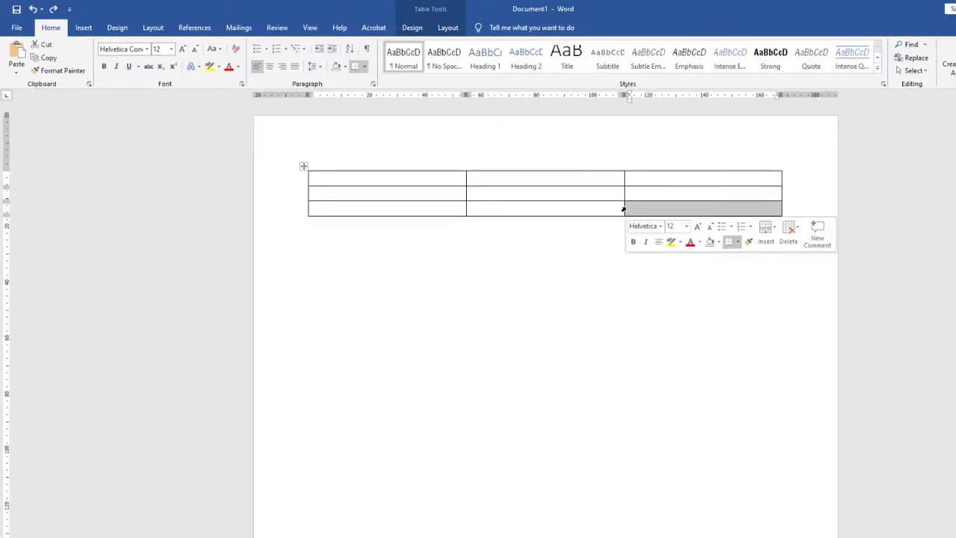
pyautogui.click(312, 180)
pyautogui.click(394, 176)
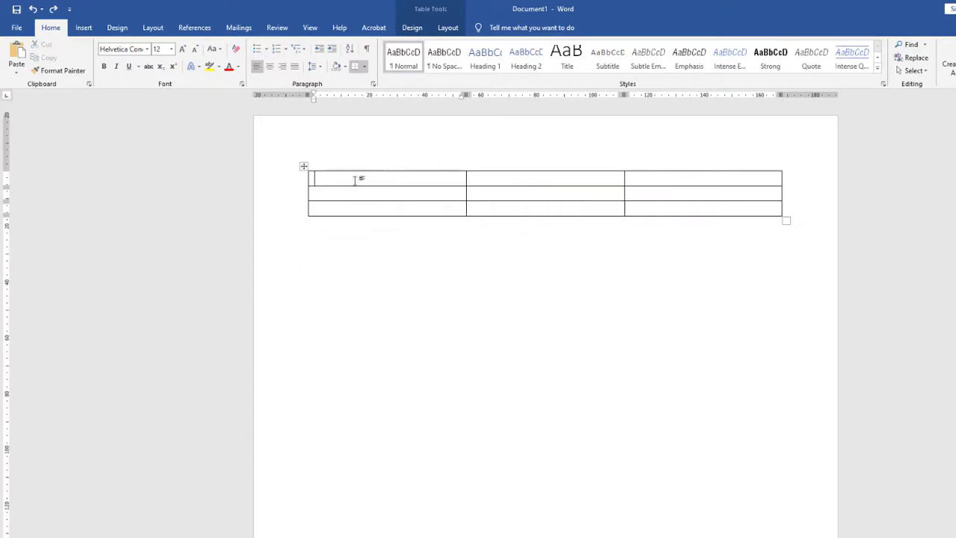
pyautogui.click(311, 181)
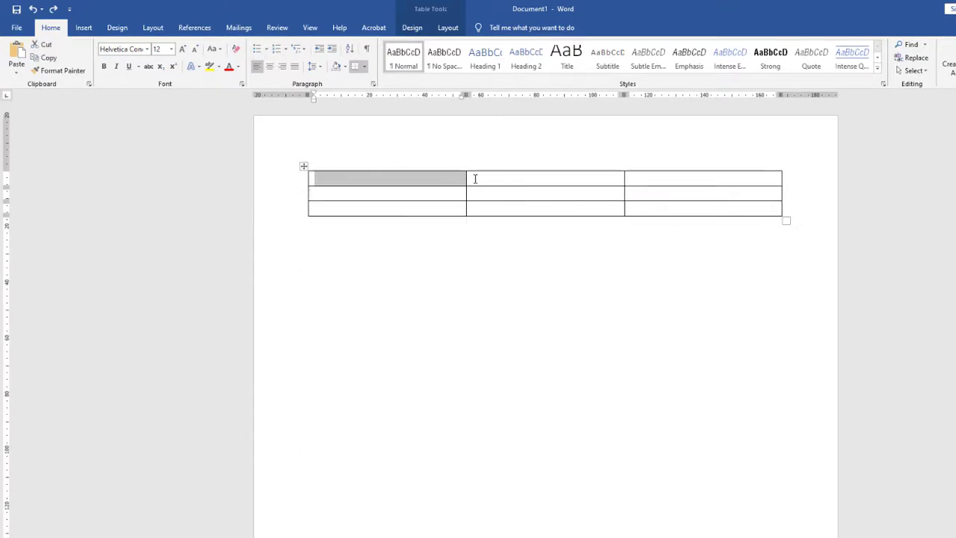
pyautogui.click(472, 177)
# Append rows to the table by pressing Tab in its last cell, then return to Notepad
pyautogui.click(645, 209)
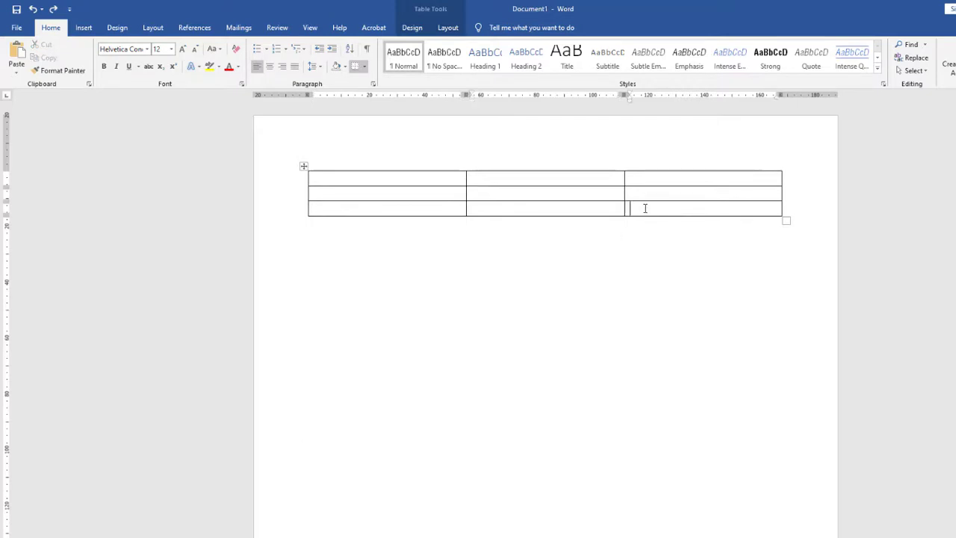
pyautogui.press('Tab')
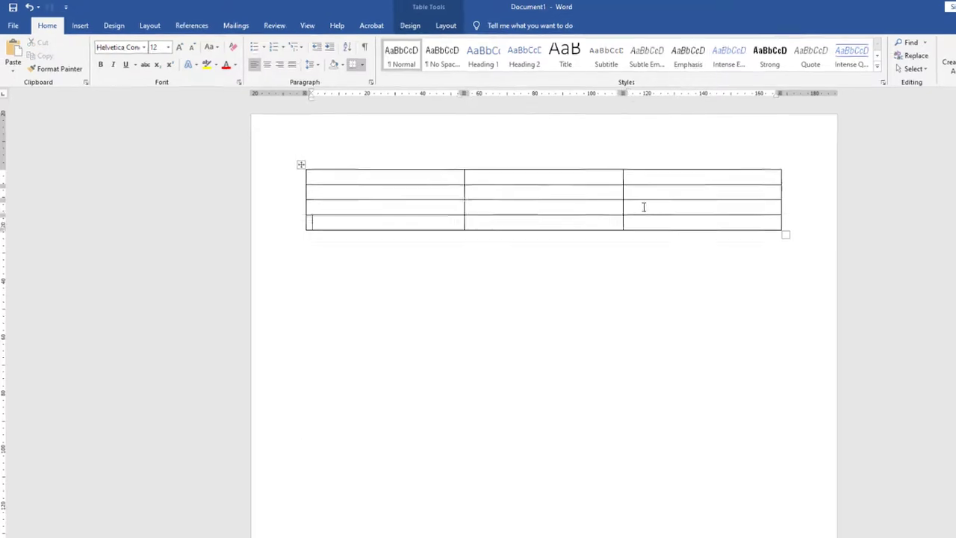
pyautogui.click(582, 164)
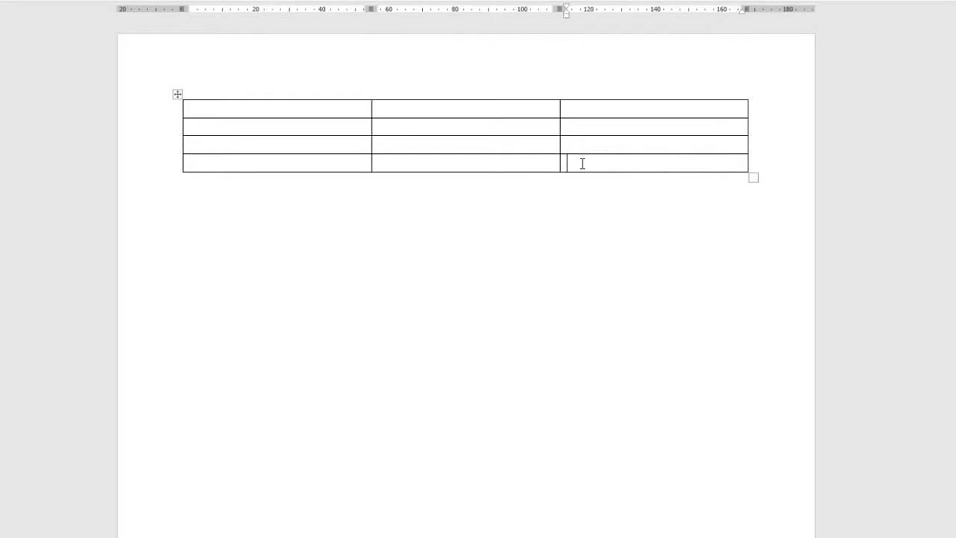
pyautogui.press('Tab')
pyautogui.click(584, 180)
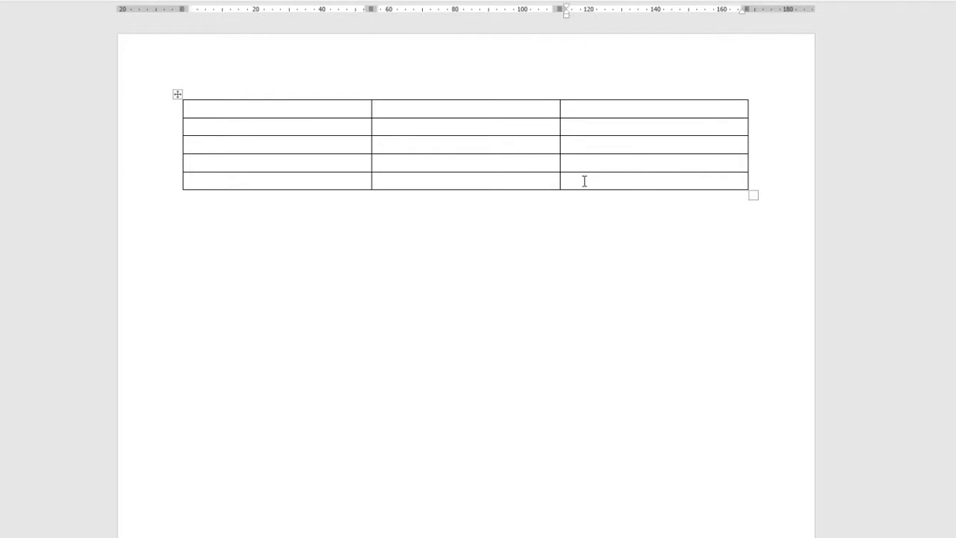
pyautogui.press('Tab')
pyautogui.hotkey('alt', 'Tab')
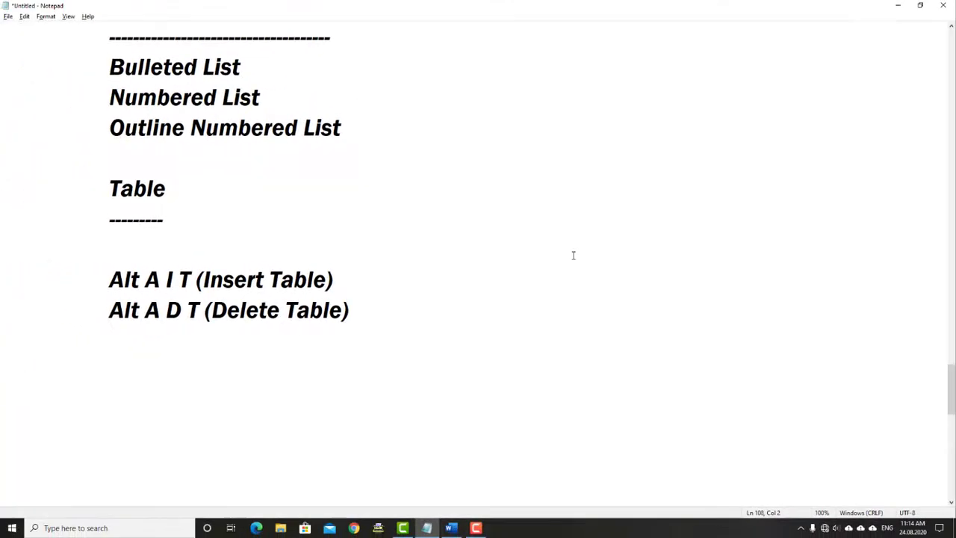
# Write the note 'Last Cell, Click > Tab (Single Row) - Append - Add @ De End' on its own line
pyautogui.write('Last Cell')
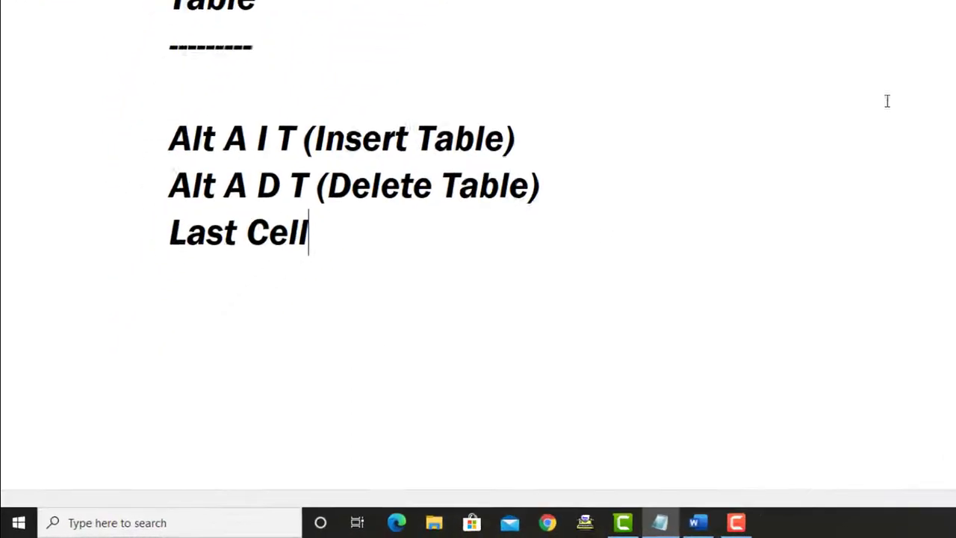
pyautogui.press('BackSpace')
pyautogui.write(', Click ')
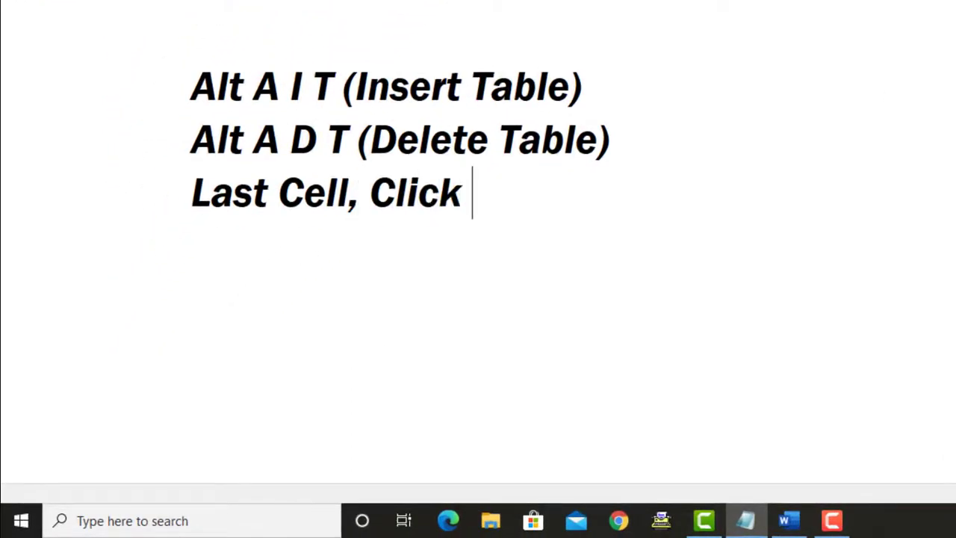
pyautogui.write('> Tab')
pyautogui.press('Return')
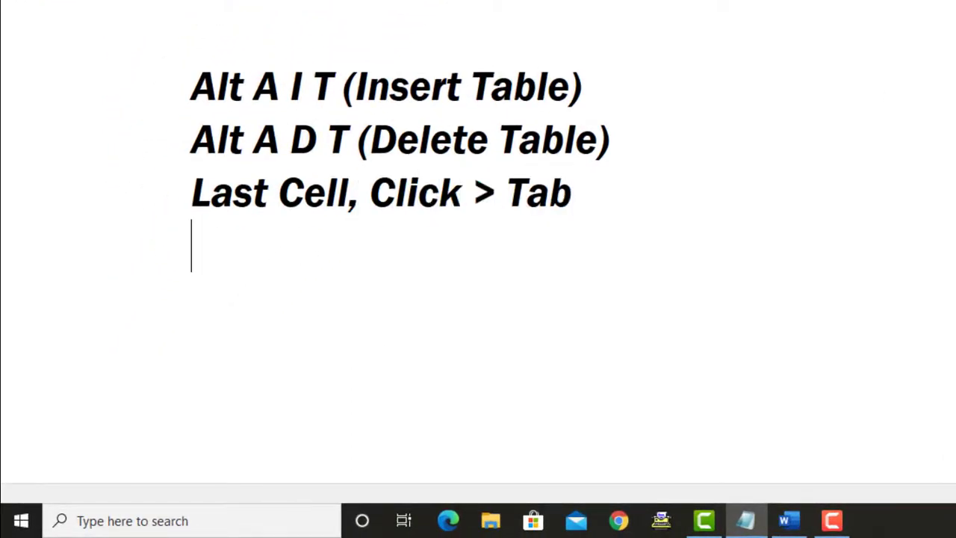
pyautogui.press('BackSpace')
pyautogui.write('(Single Row')
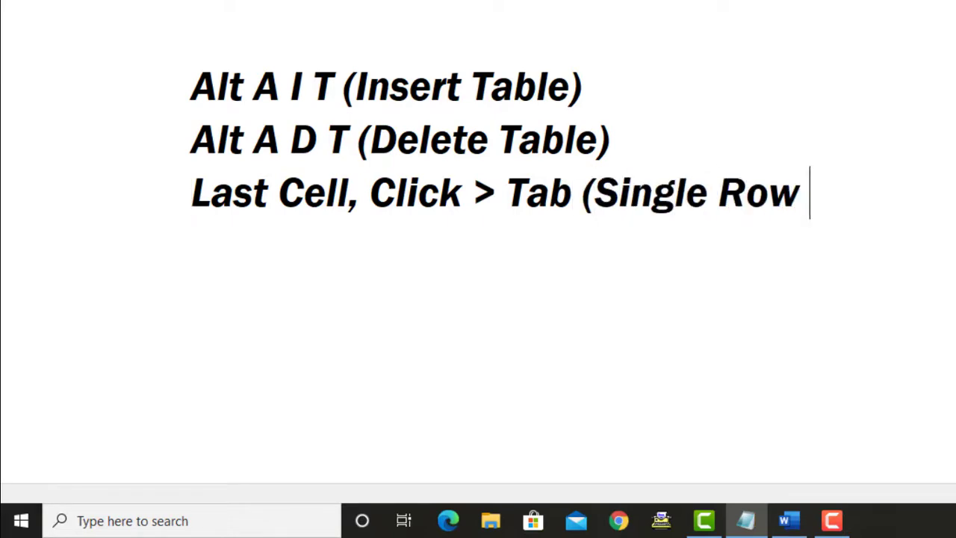
pyautogui.write(') - Append')
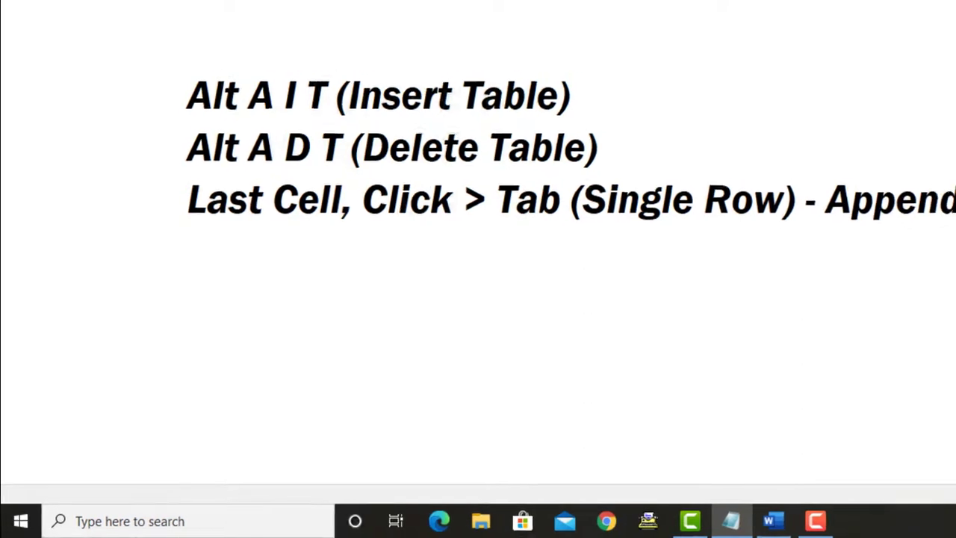
pyautogui.press('Return')
pyautogui.press('BackSpace')
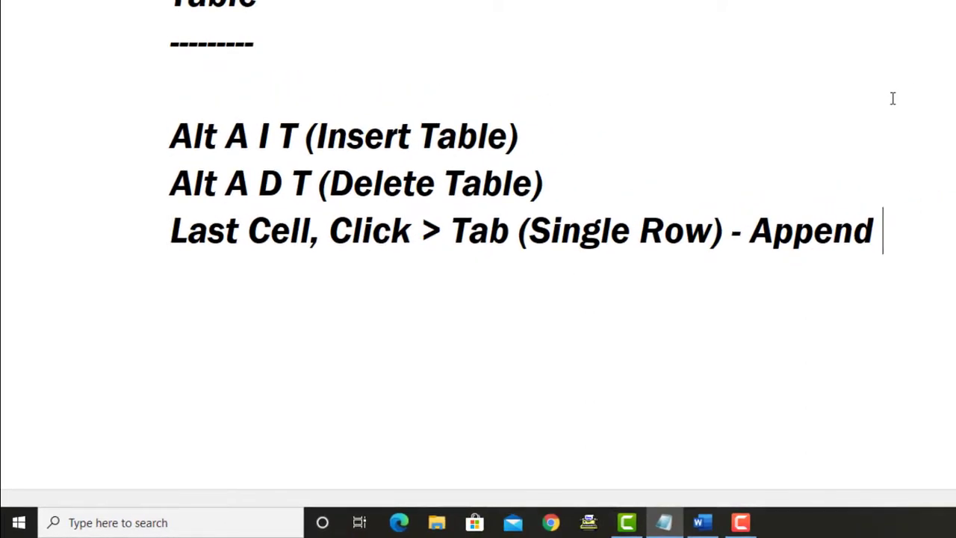
pyautogui.write('- Add ')
pyautogui.write('@')
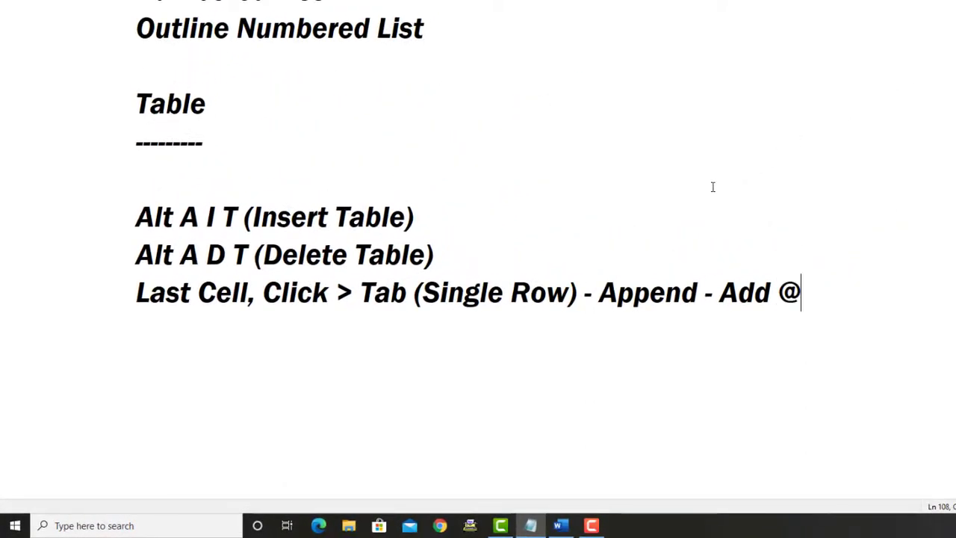
pyautogui.write(' De End')
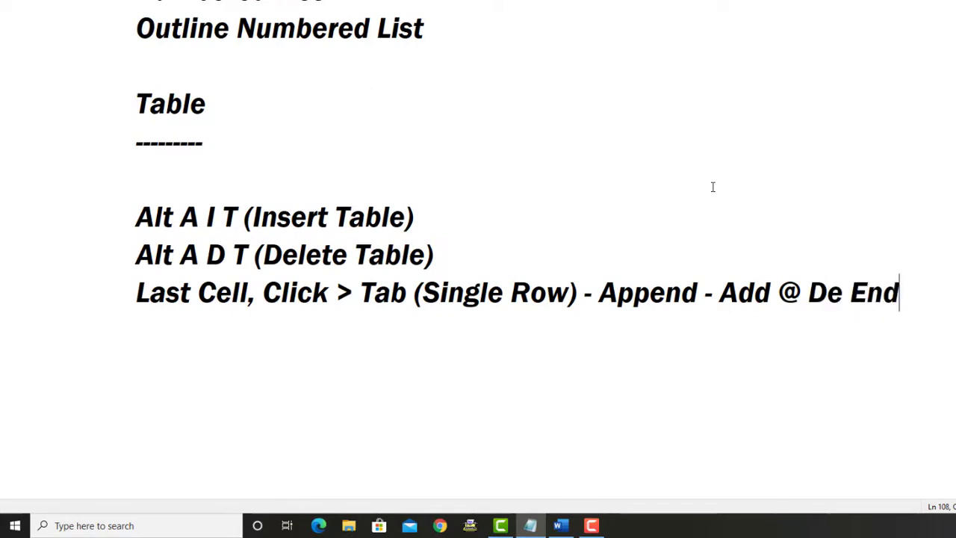
pyautogui.press('Return')
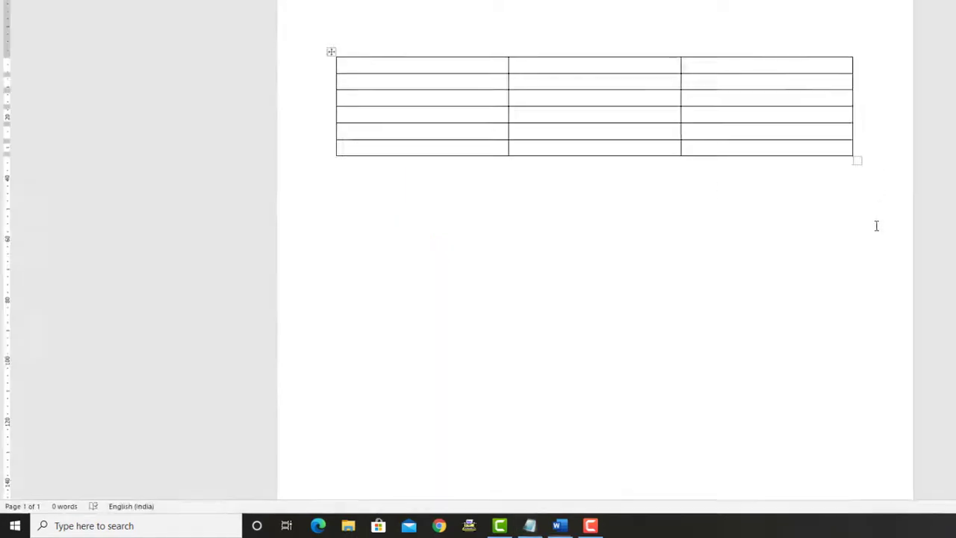
# Inspect the third and first cells of the table's last row, then return to Notepad
pyautogui.click(590, 223)
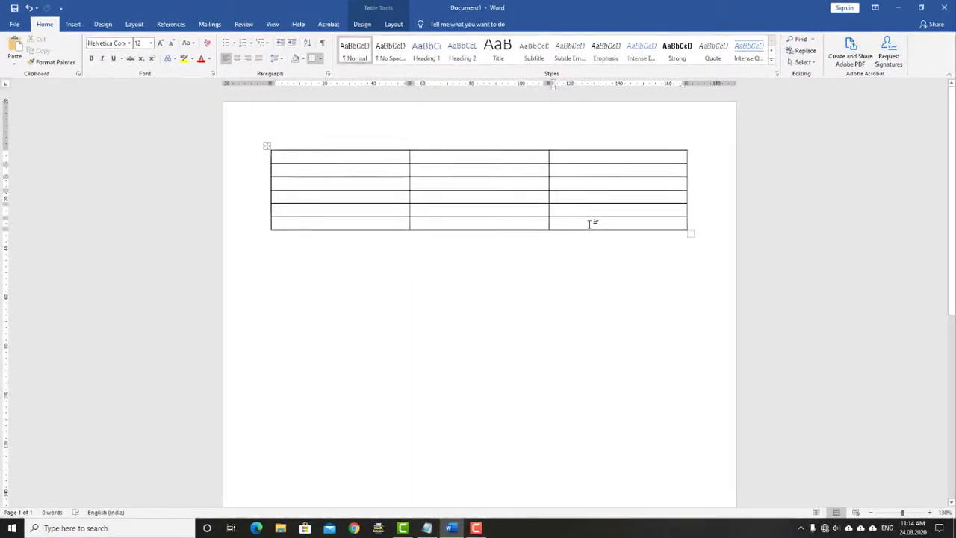
pyautogui.click(336, 221)
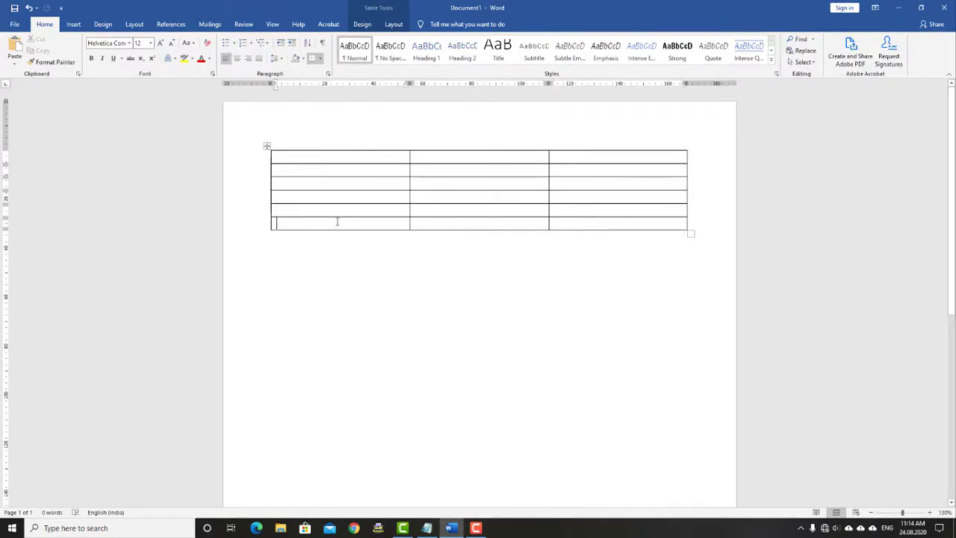
pyautogui.hotkey('alt', 'Tab')
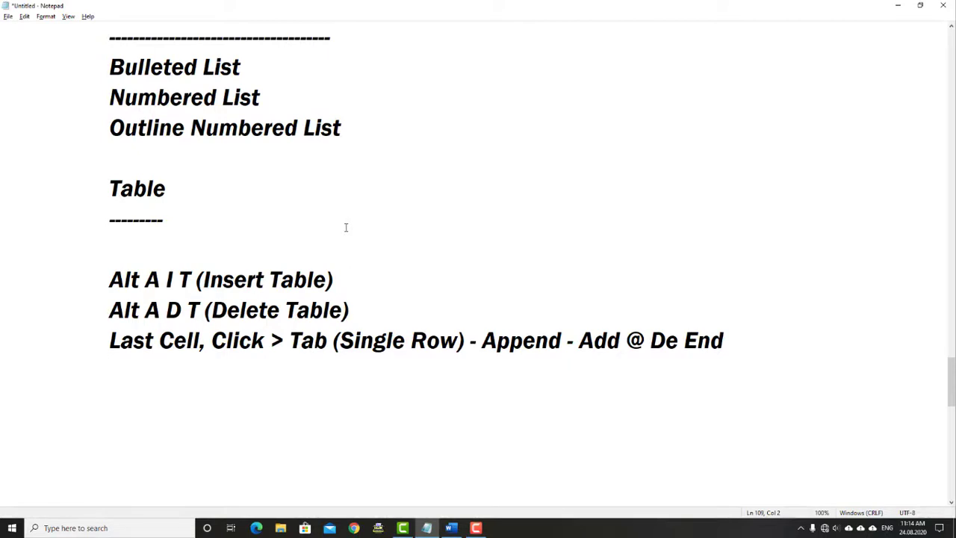
# Add the note 'Alt A D R(Delete Row)' to the cheat-sheet, then switch back to Word
pyautogui.write('Alt A ')
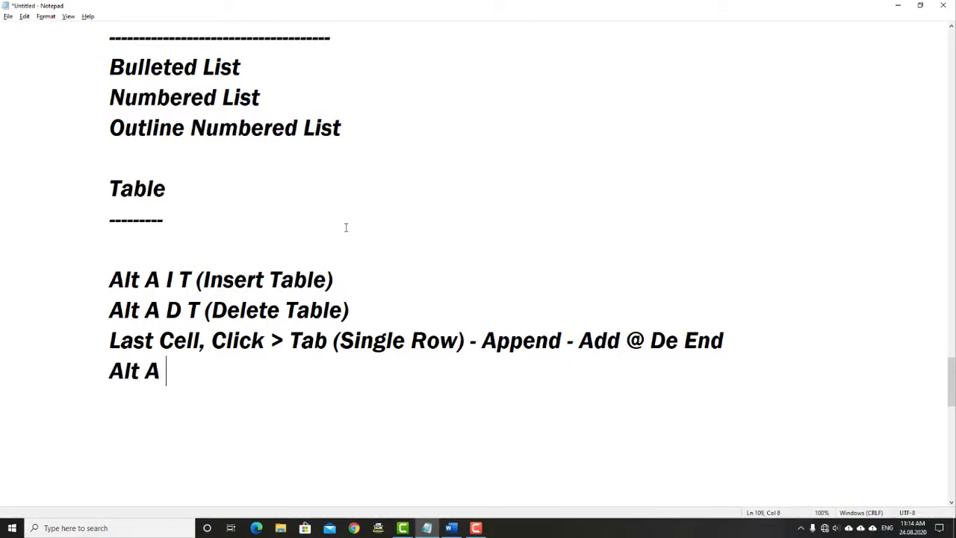
pyautogui.write('D R(Dele')
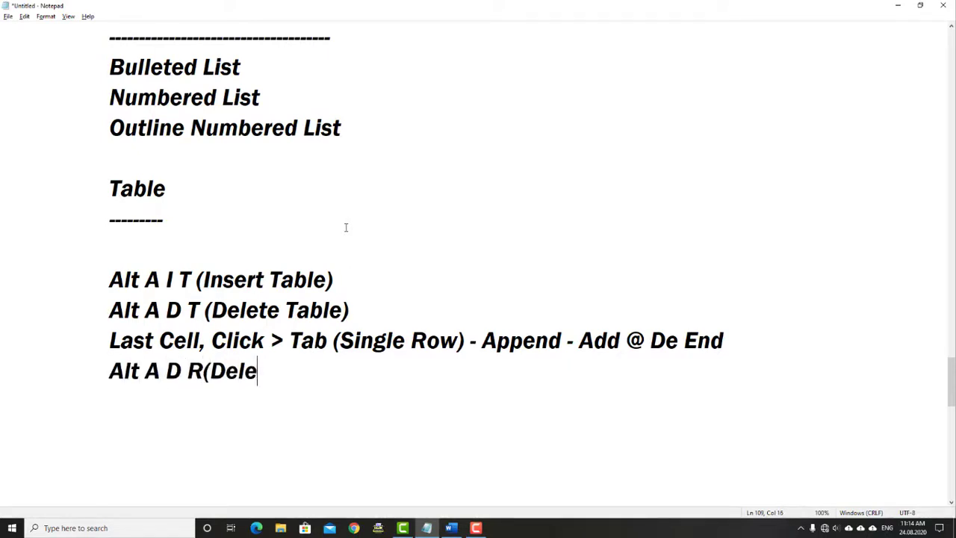
pyautogui.write('te Ro')
pyautogui.press('BackSpace')
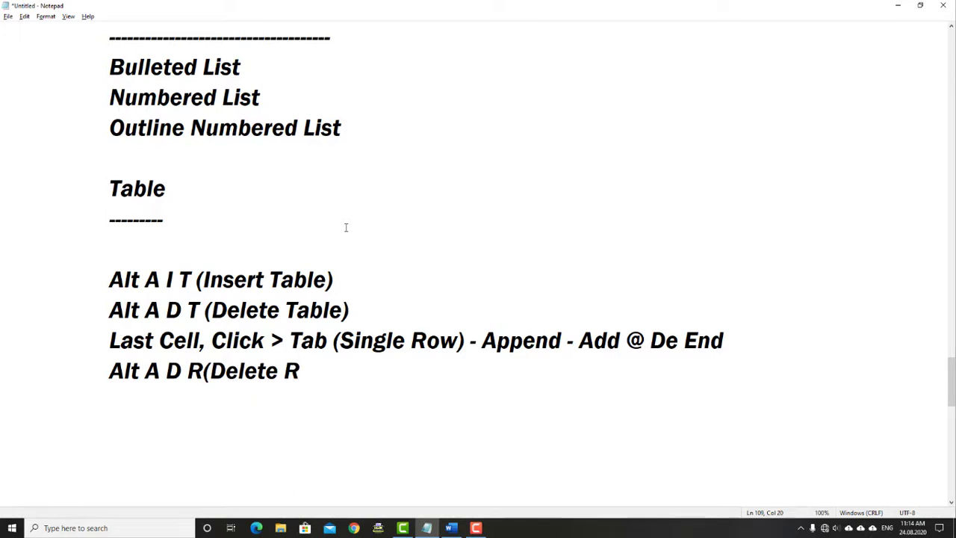
pyautogui.write('ow)')
pyautogui.press('Return')
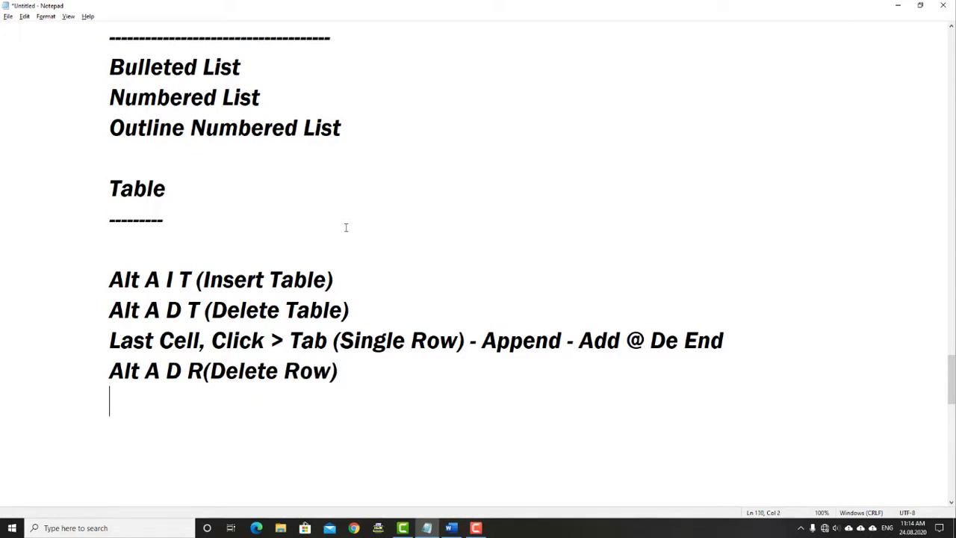
pyautogui.hotkey('alt', 'Tab')
pyautogui.hotkey('alt', 'a')
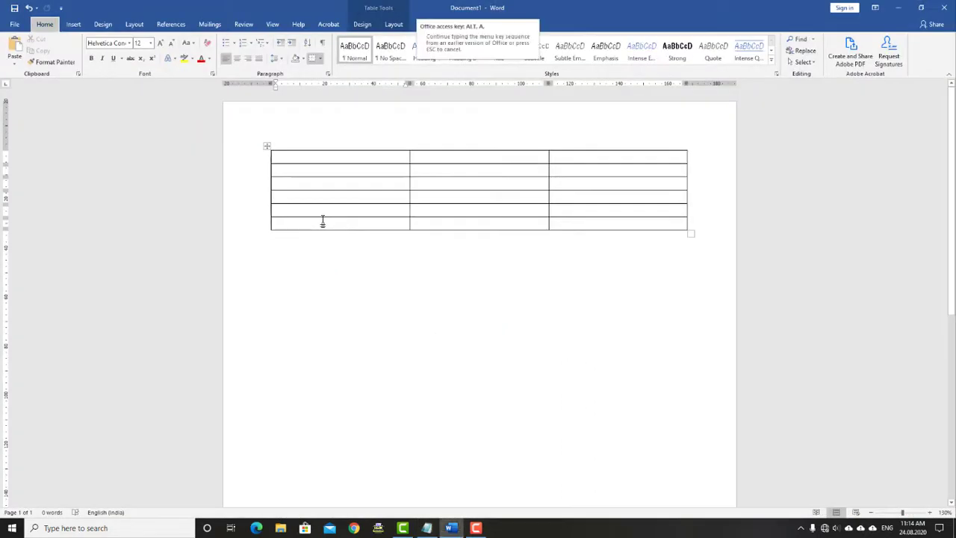
# Delete the table's bottom row with Alt A D R and select the new last row
pyautogui.press('d')
pyautogui.press('r')
pyautogui.click(323, 212)
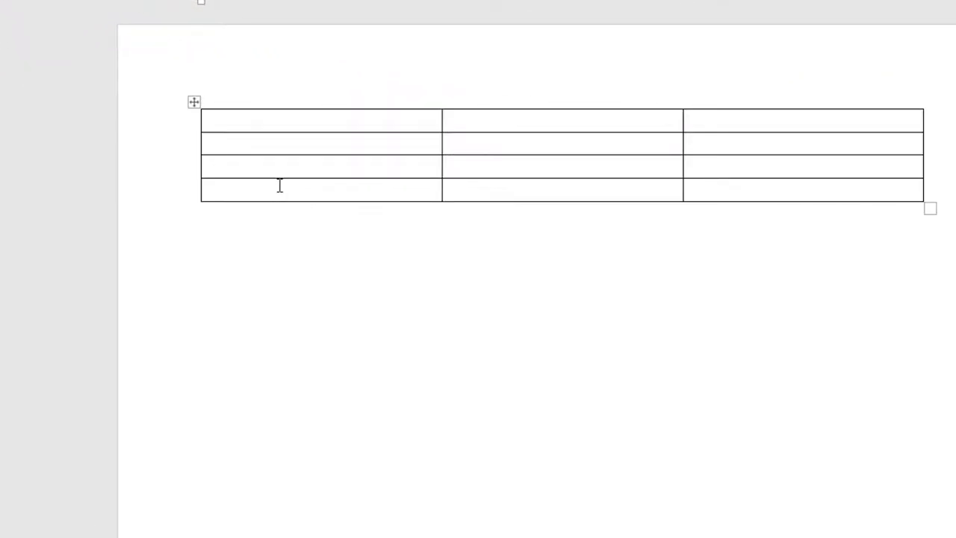
pyautogui.moveTo(331, 186)
pyautogui.mouseDown()
pyautogui.moveTo(809, 207)
pyautogui.moveTo(815, 194)
pyautogui.mouseUp()
pyautogui.click(261, 192)
pyautogui.click(179, 196)
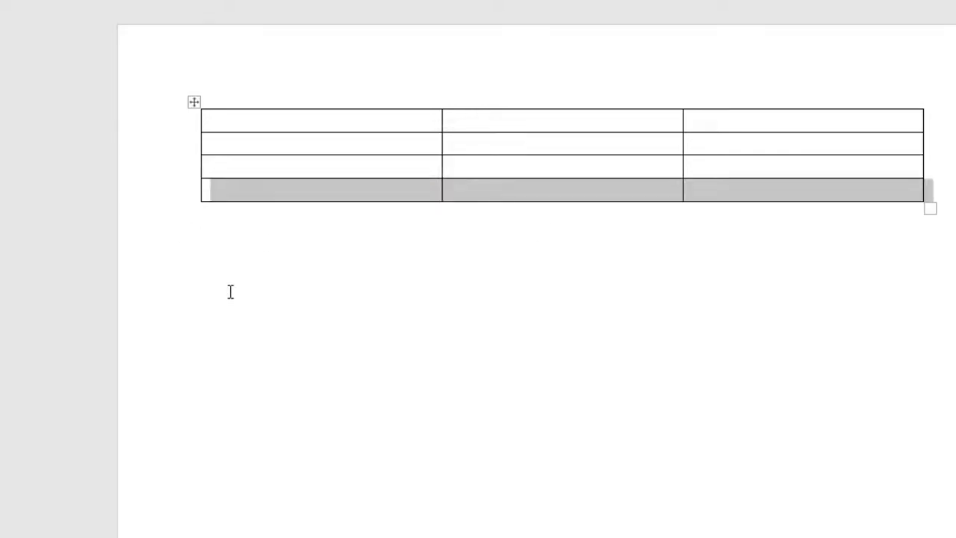
pyautogui.click(330, 267)
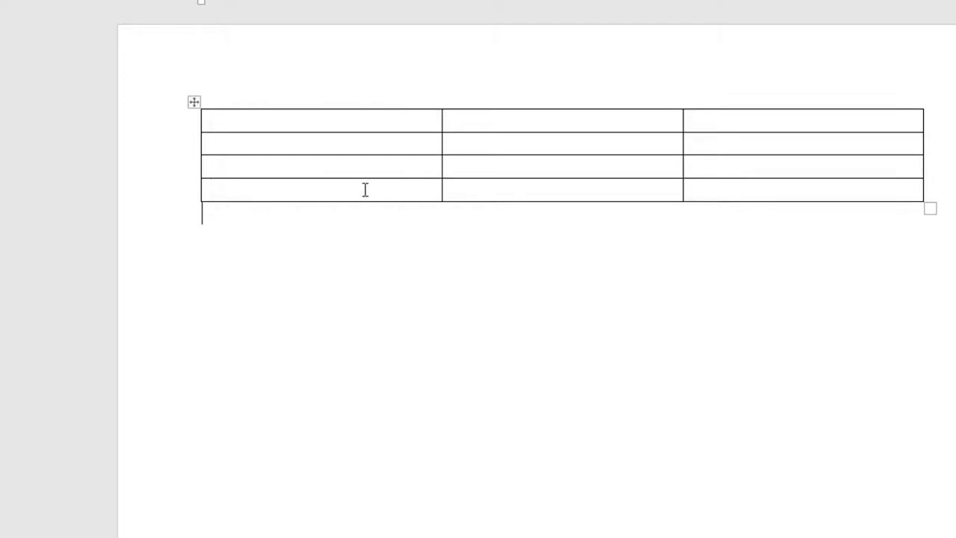
pyautogui.click(365, 189)
pyautogui.click(481, 186)
pyautogui.click(725, 192)
pyautogui.click(569, 187)
# Delete another row with Alt J L D R, leaving three rows of three columns
pyautogui.hotkey('alt', 'j')
pyautogui.press('l')
pyautogui.press('d')
pyautogui.press('r')
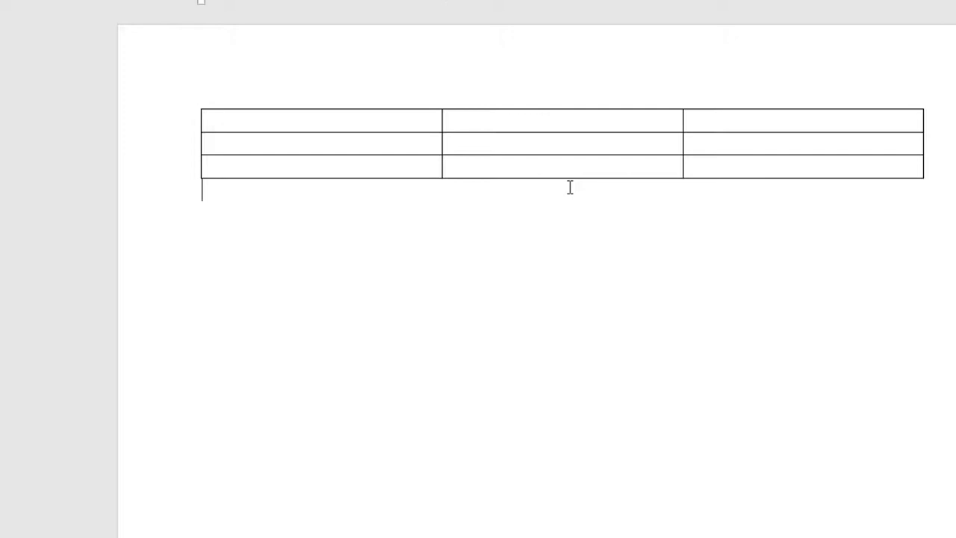
pyautogui.click(382, 160)
# Add the line 'Alt A D C(Delete Column)' to the Notepad shortcut notes
pyautogui.click(480, 116)
pyautogui.hotkey('alt', 'Tab')
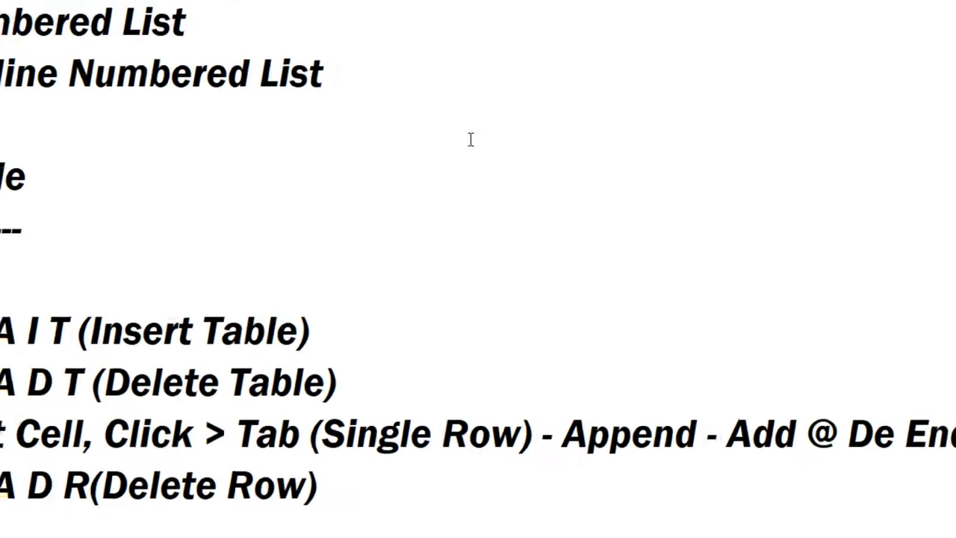
pyautogui.write('Alt')
pyautogui.write(' A D C')
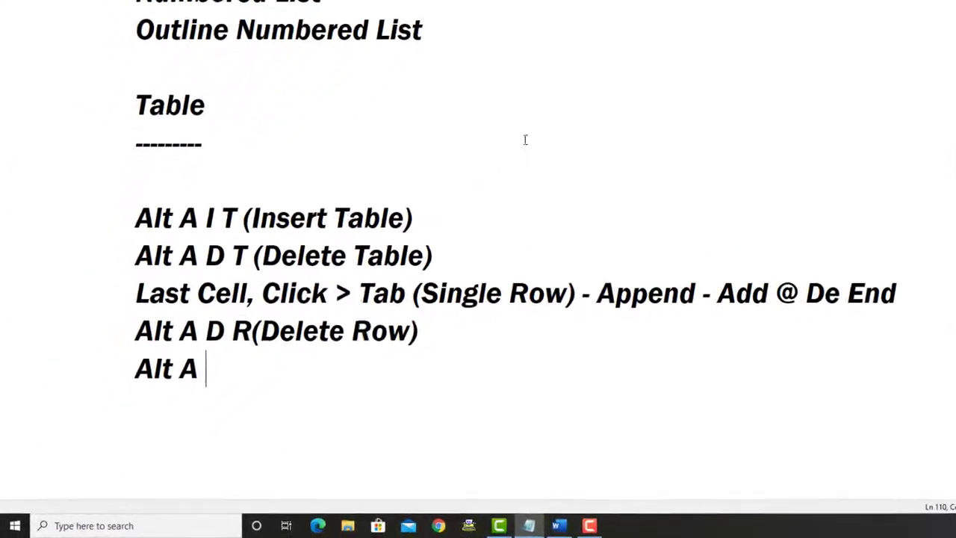
pyautogui.write('(De')
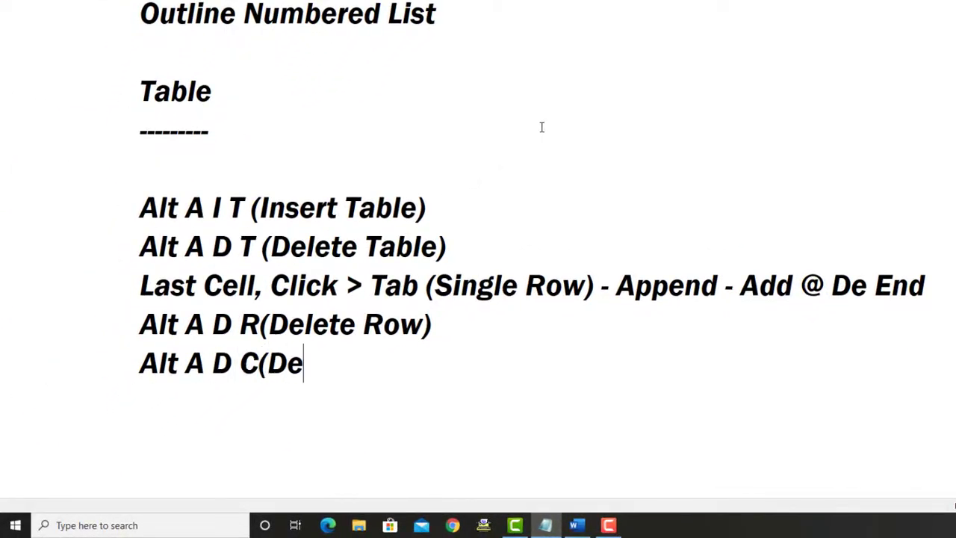
pyautogui.write('lete Column)')
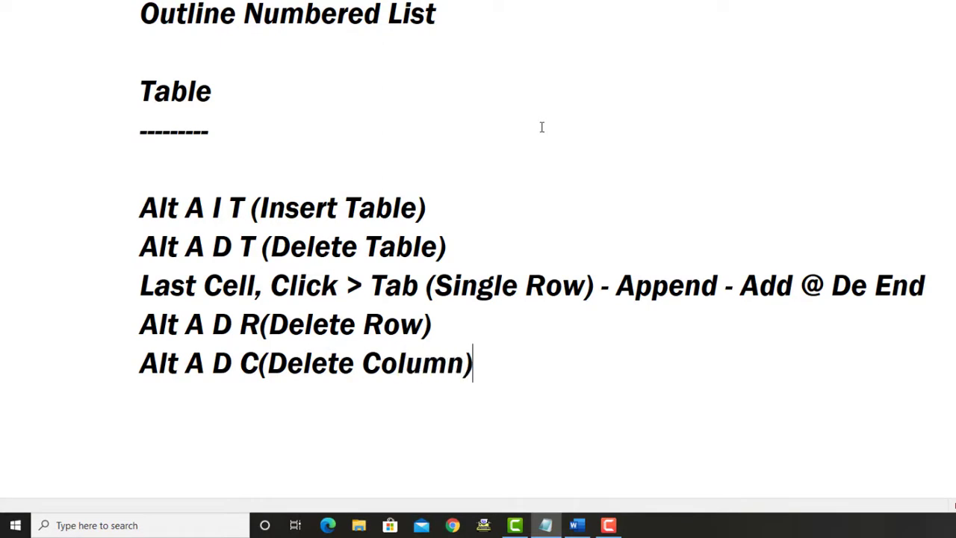
pyautogui.press('Return')
pyautogui.moveTo(206, 367); pyautogui.dragTo(257, 365)
# Delete the Word table column holding the caret with Alt, A, D, C
pyautogui.click(180, 393)
pyautogui.hotkey('alt', 'Tab')
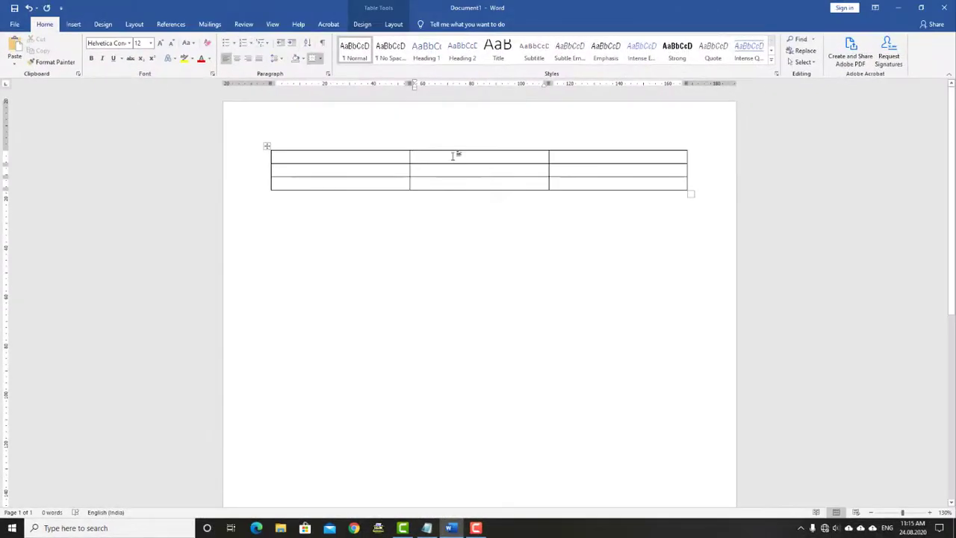
pyautogui.hotkey('alt', 'a')
pyautogui.press('d')
pyautogui.press('c')
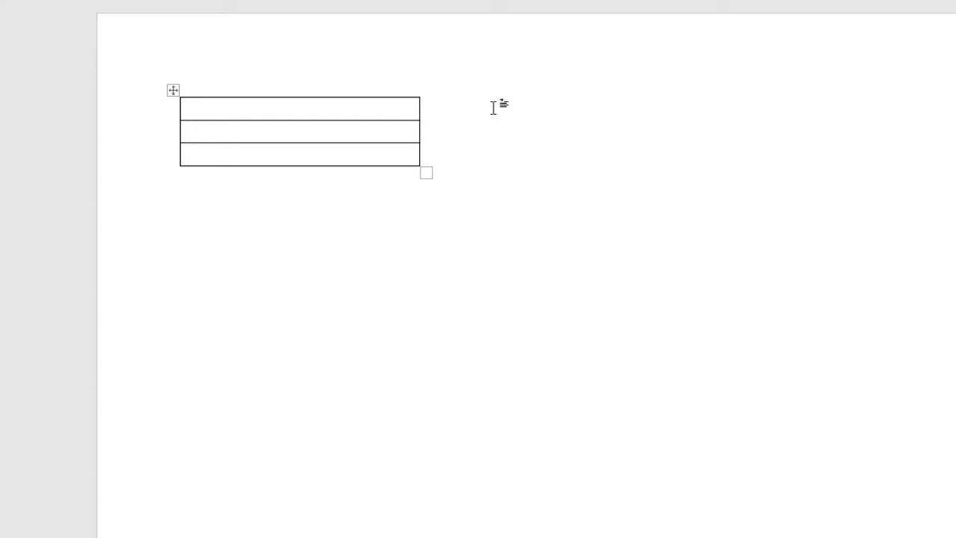
# Delete the entire Word table with Alt, A, D, T
pyautogui.hotkey('alt', 'a')
pyautogui.press('d')
pyautogui.press('t')
pyautogui.hotkey('alt', 'Tab')
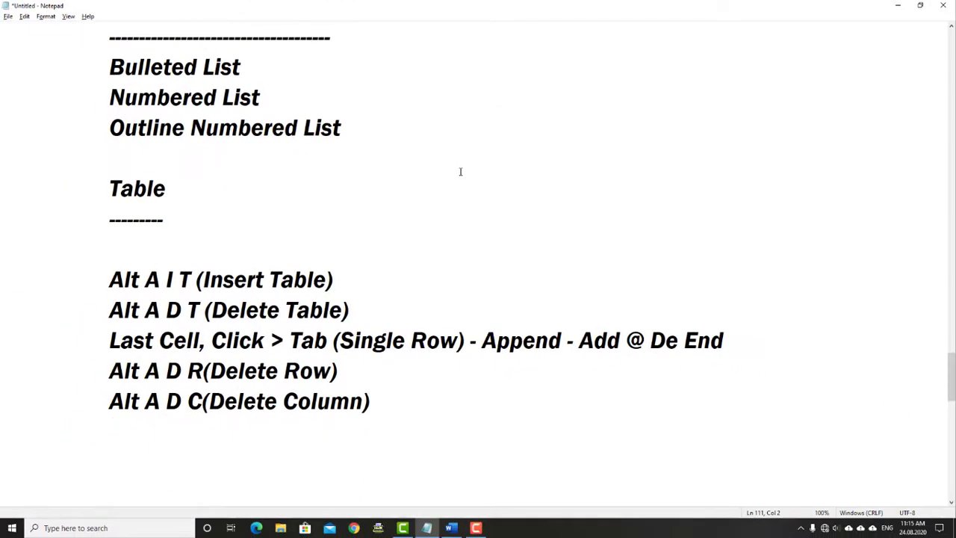
# Undo the deletions in Word to bring the table back
pyautogui.hotkey('ctrl', 'z')
pyautogui.hotkey('alt', 'Tab')
pyautogui.hotkey('ctrl', 'z')
pyautogui.hotkey('ctrl', 'z')
pyautogui.hotkey('ctrl', 'z')
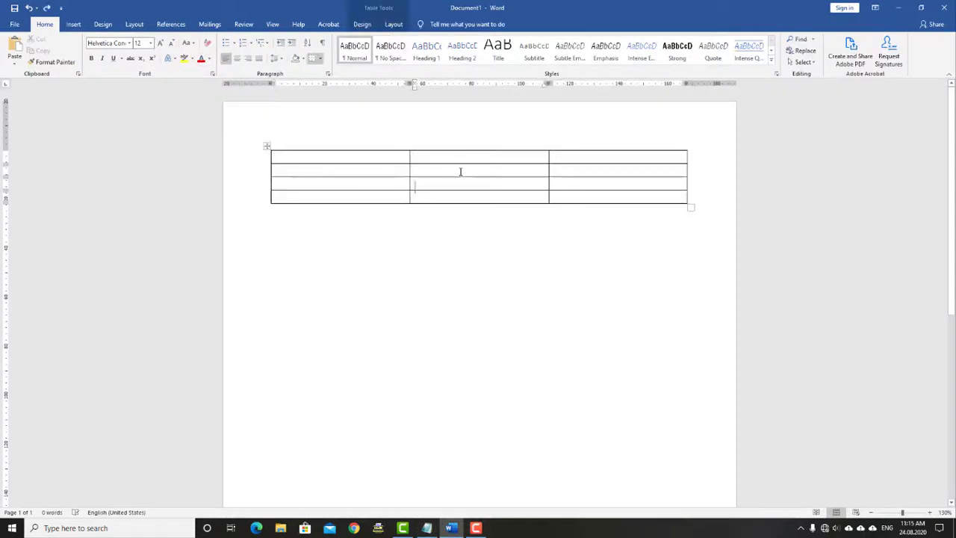
pyautogui.hotkey('ctrl', 'z')
pyautogui.click(389, 157)
pyautogui.hotkey('alt', 'Tab')
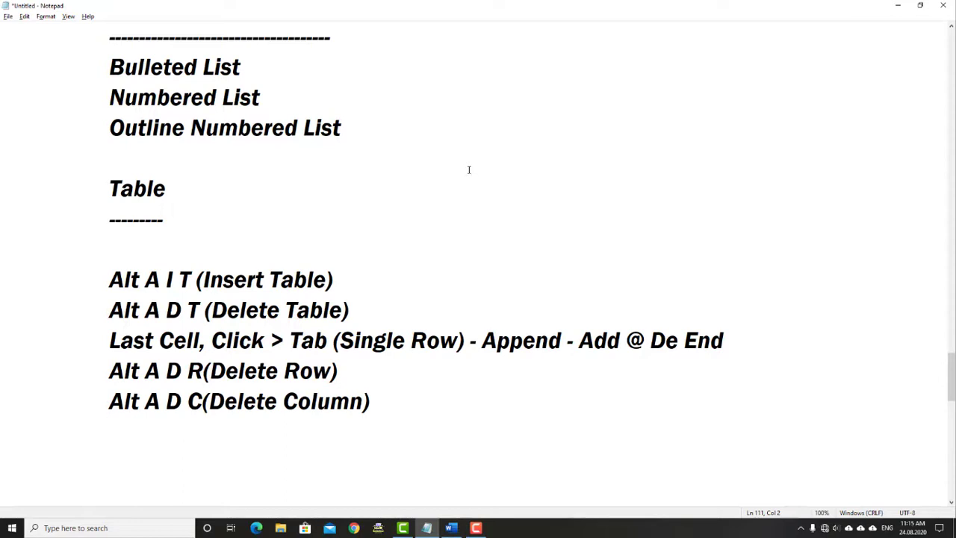
pyautogui.hotkey('alt', 'Tab')
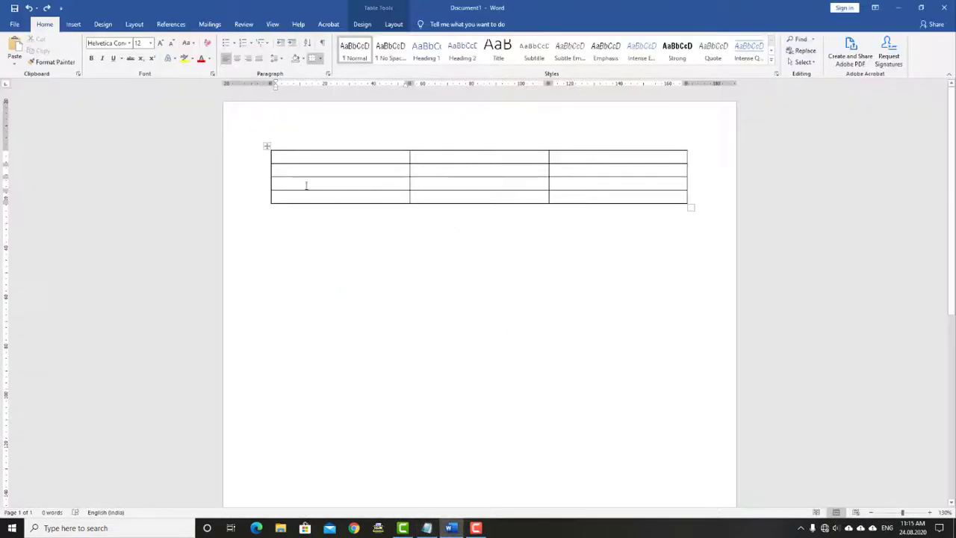
# Delete the table's top three rows with Backspace, then undo to restore them
pyautogui.moveTo(255, 161); pyautogui.dragTo(256, 184)
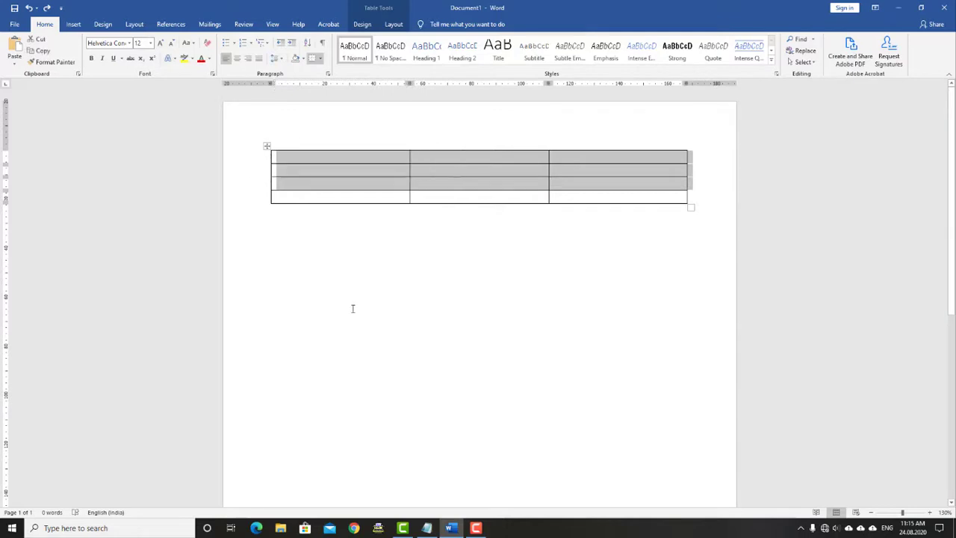
pyautogui.press('BackSpace')
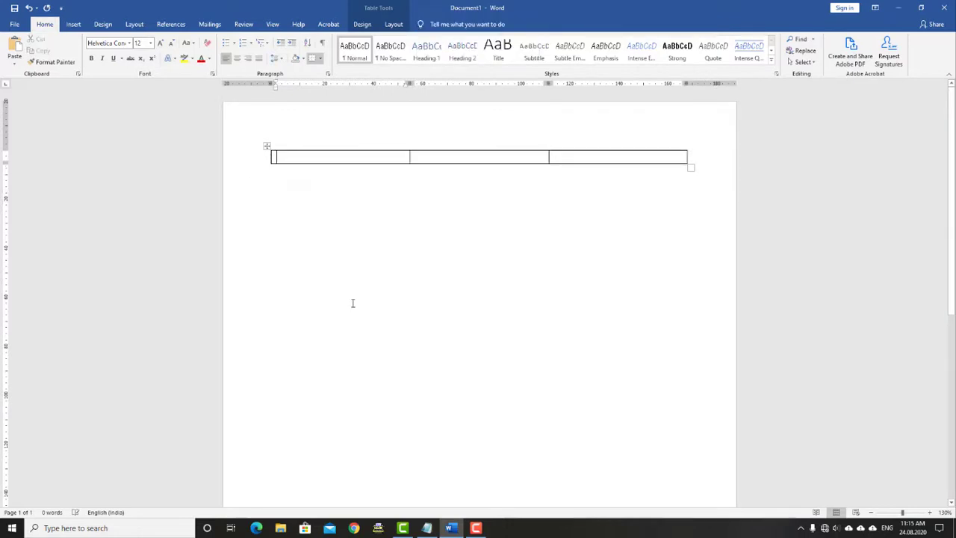
pyautogui.hotkey('ctrl', 'z')
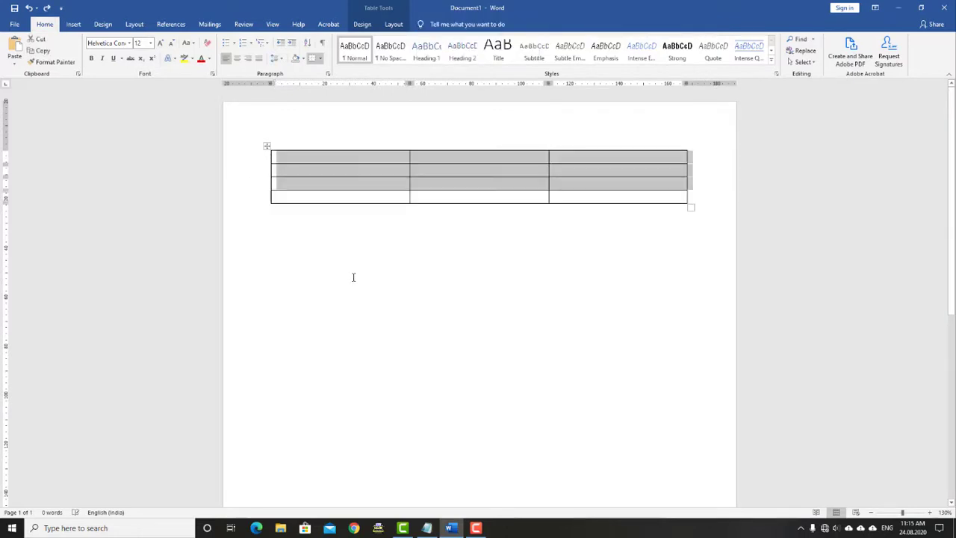
pyautogui.click(351, 196)
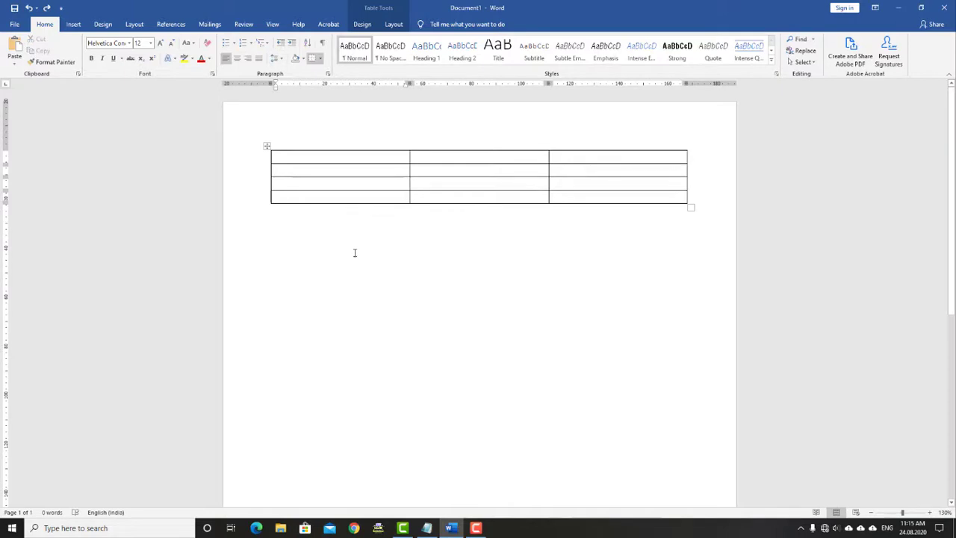
pyautogui.click(370, 157)
# Delete the first two table columns and undo it, then review the five shortcut note lines
pyautogui.moveTo(395, 141); pyautogui.dragTo(452, 142)
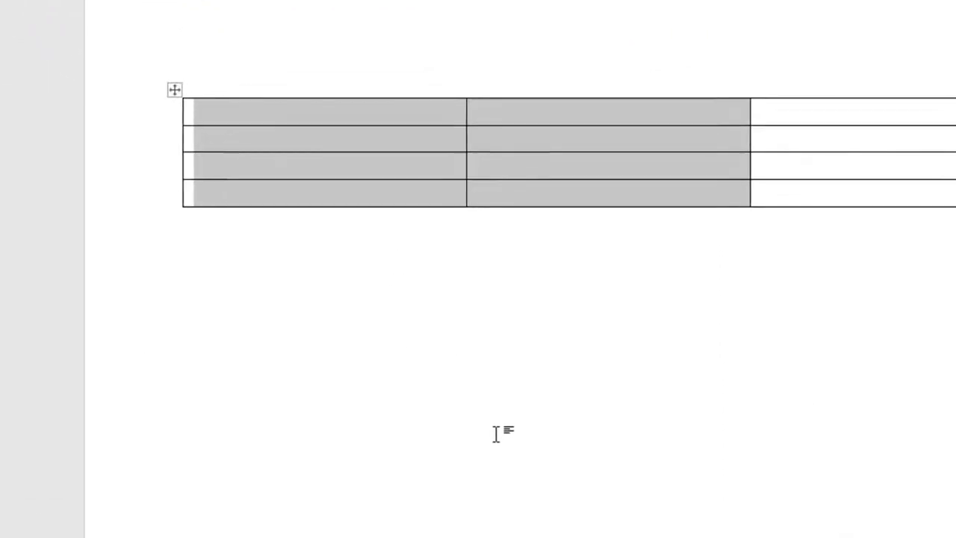
pyautogui.press('BackSpace')
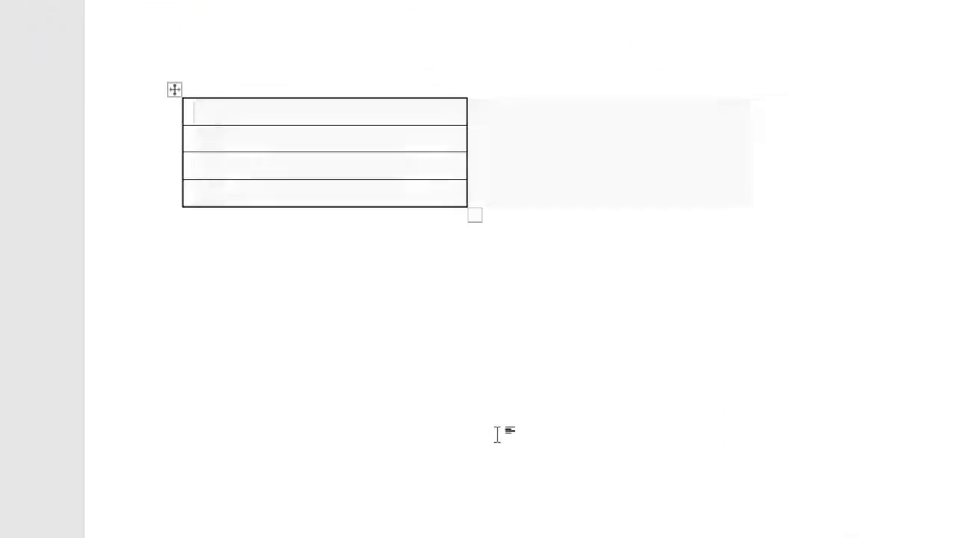
pyautogui.hotkey('ctrl', 'z')
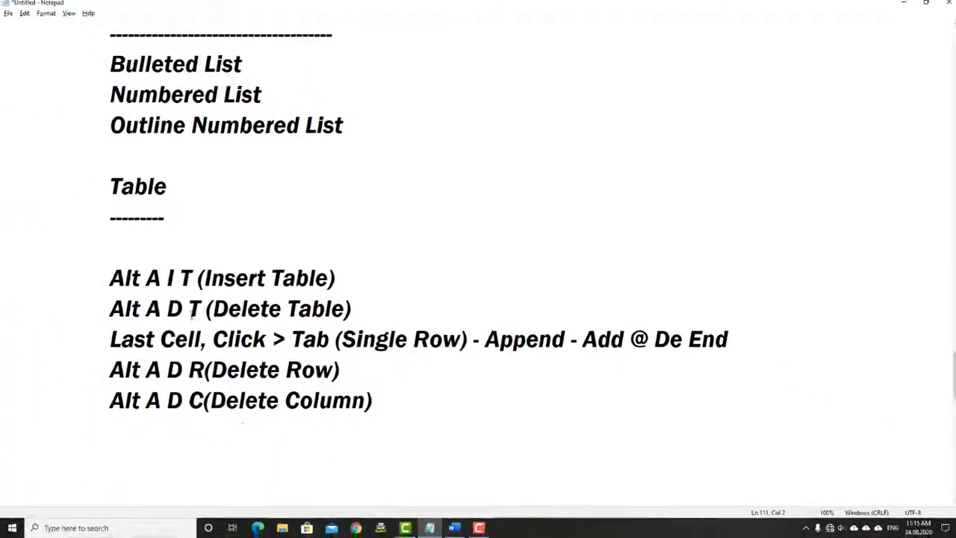
pyautogui.moveTo(110, 277); pyautogui.dragTo(341, 430)
pyautogui.click(211, 385)
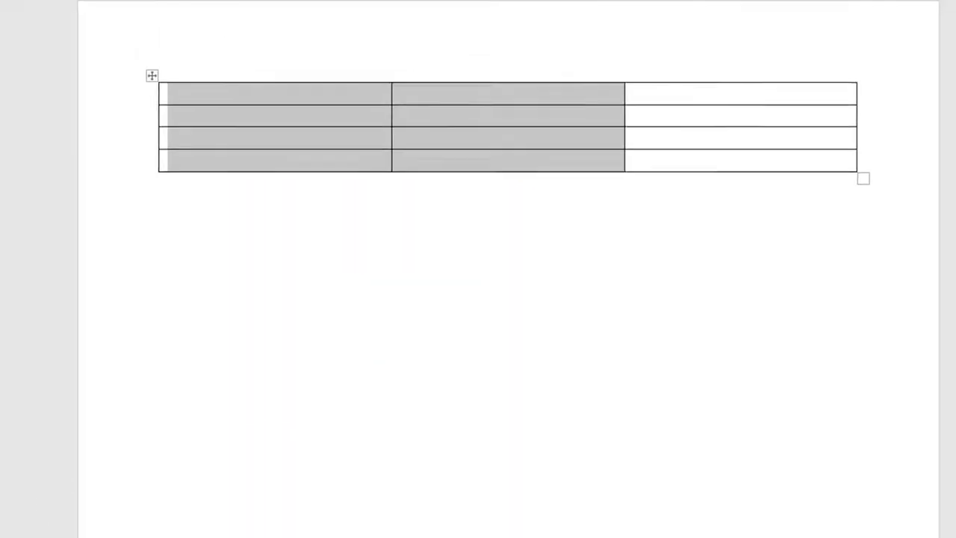
# Type the headings Code, Name and Price in the table's top row
pyautogui.click(233, 100)
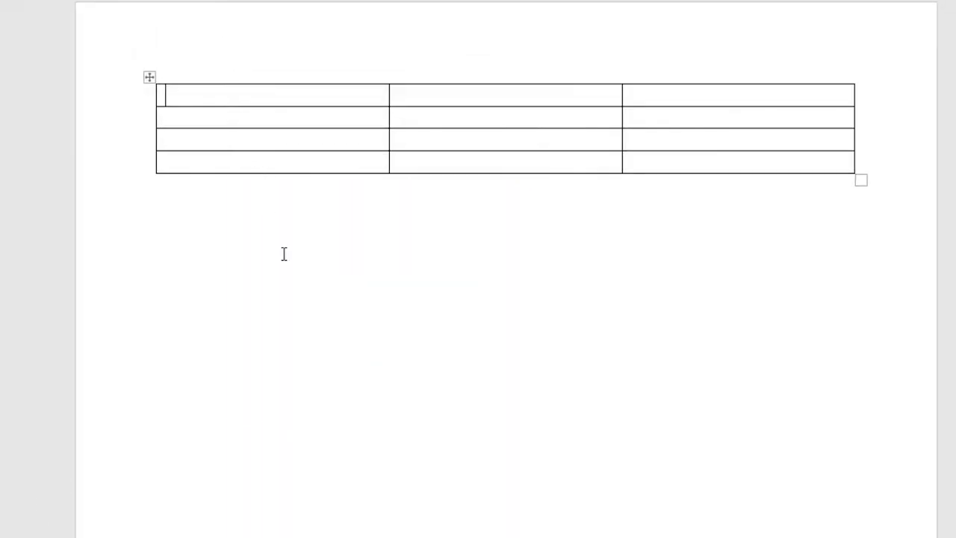
pyautogui.write('Code')
pyautogui.press('Tab')
pyautogui.write('Name')
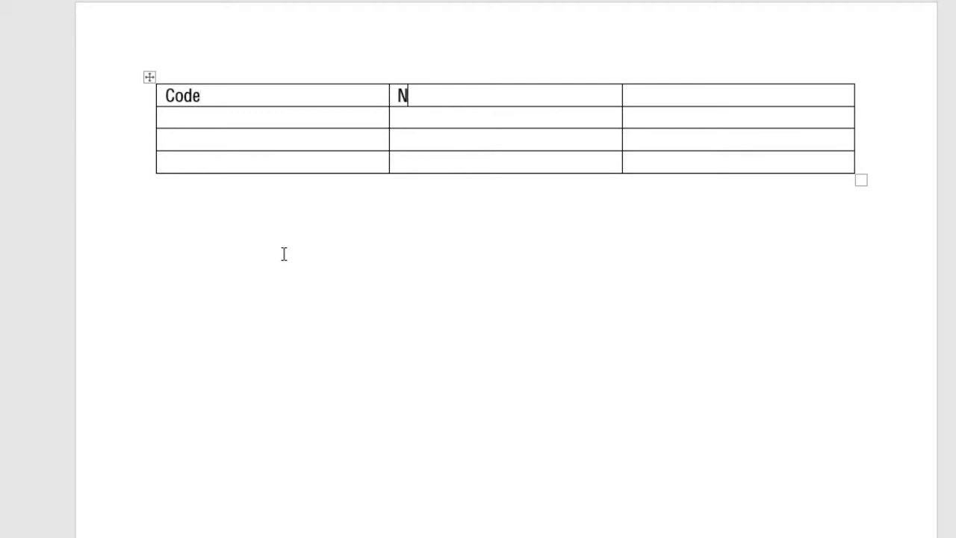
pyautogui.press('Tab')
pyautogui.write('Price')
# Enter the codes 123, 2343 and 22323 down the Code column
pyautogui.press('Tab')
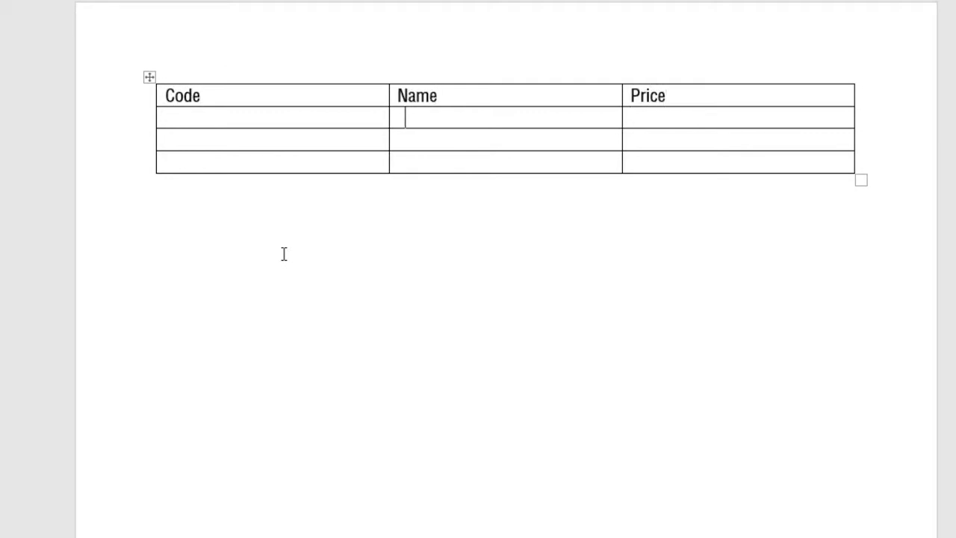
pyautogui.write('123')
pyautogui.press('Down')
pyautogui.write('2343')
pyautogui.press('Down')
pyautogui.write('22323')
pyautogui.press('Up')
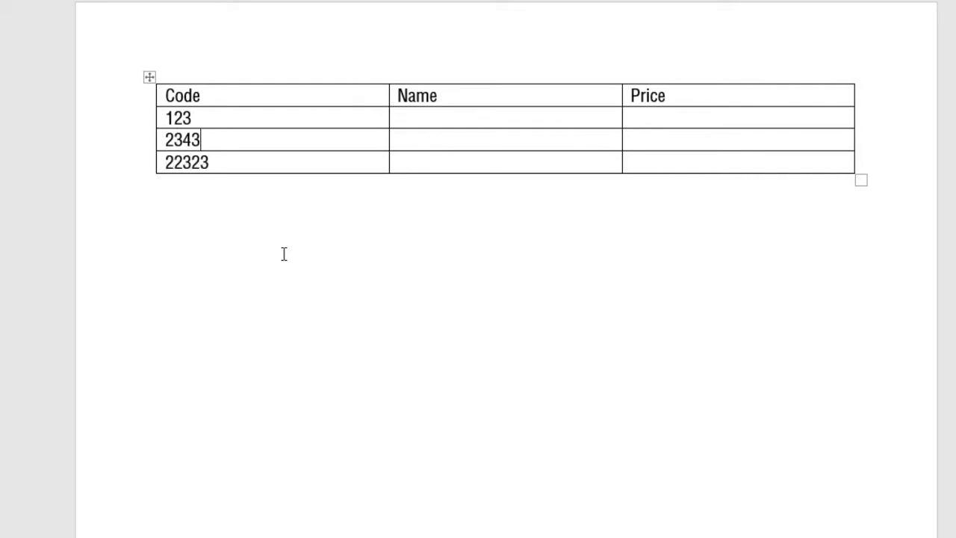
pyautogui.press('Up')
# Fill in the names TV, Fridge and Cooler with prices 2500, 24550 and 1247
pyautogui.press('Tab')
pyautogui.write('TV')
pyautogui.press('Down')
pyautogui.write('Fridge')
pyautogui.press('Down')
pyautogui.write('Coo')
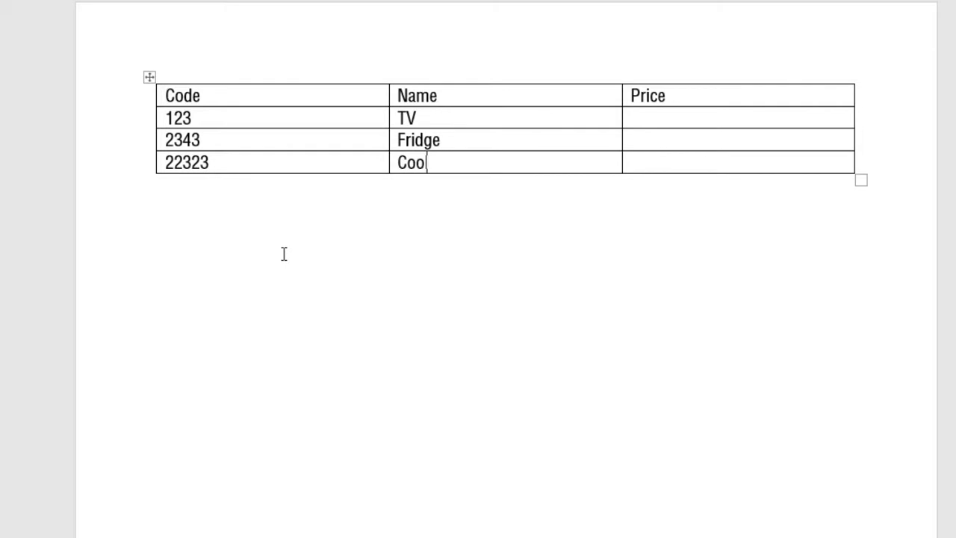
pyautogui.write('ler')
pyautogui.press('Up')
pyautogui.press('Up')
pyautogui.press('Tab')
pyautogui.write('2500 ')
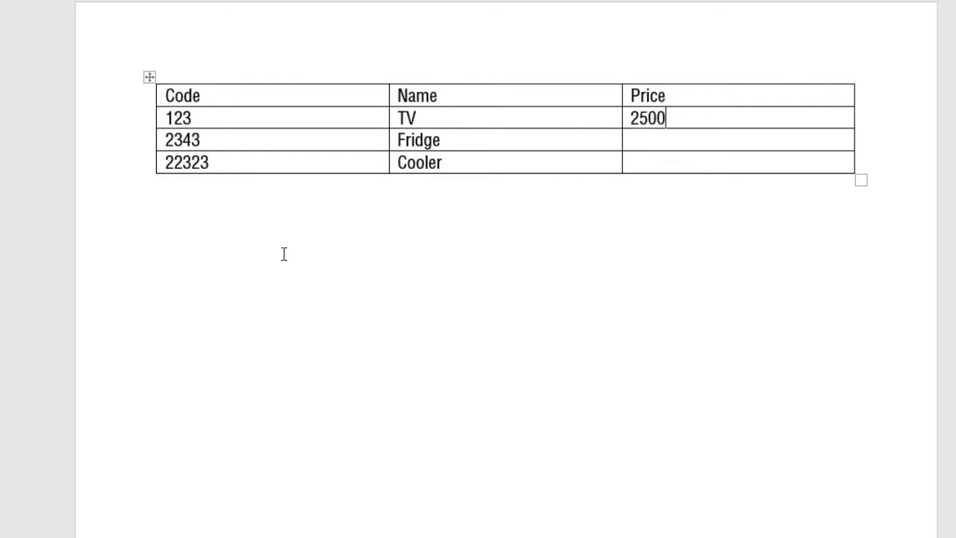
pyautogui.write('24550 ')
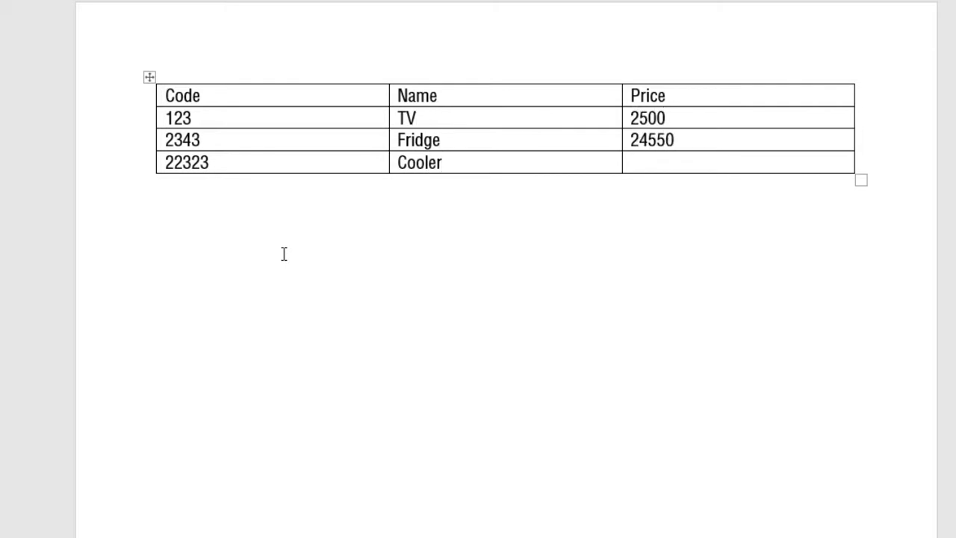
pyautogui.write('1247')
pyautogui.click(472, 135)
# Add the line 'Alt A I A (Insert Above)' to the Notepad cheat-sheet
pyautogui.hotkey('alt', 'Tab')
pyautogui.write('Al')
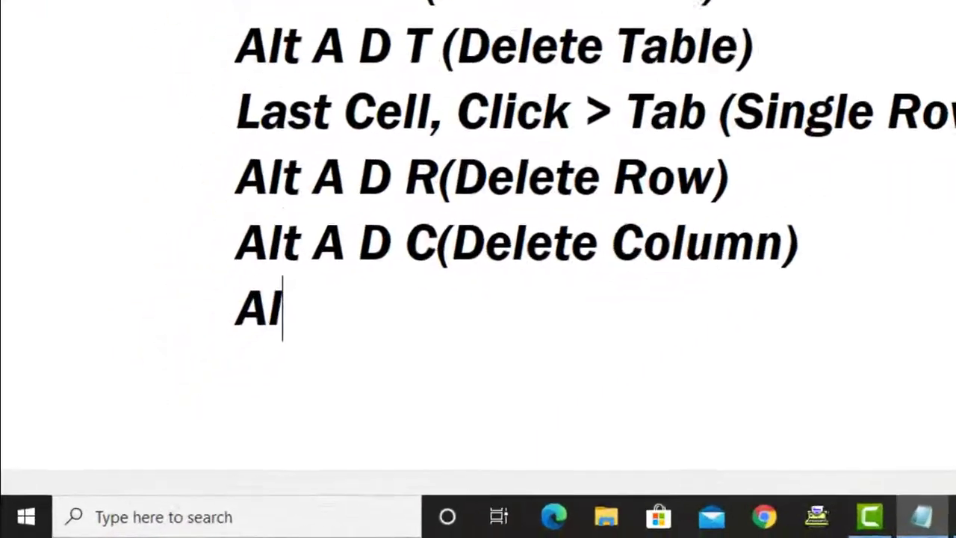
pyautogui.write('t A ')
pyautogui.write('I A')
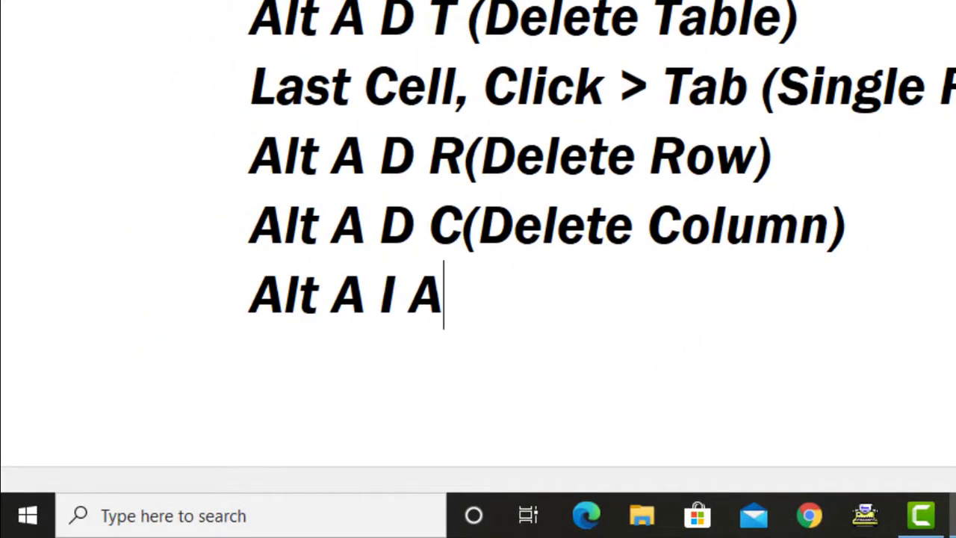
pyautogui.write(' (Insert Above')
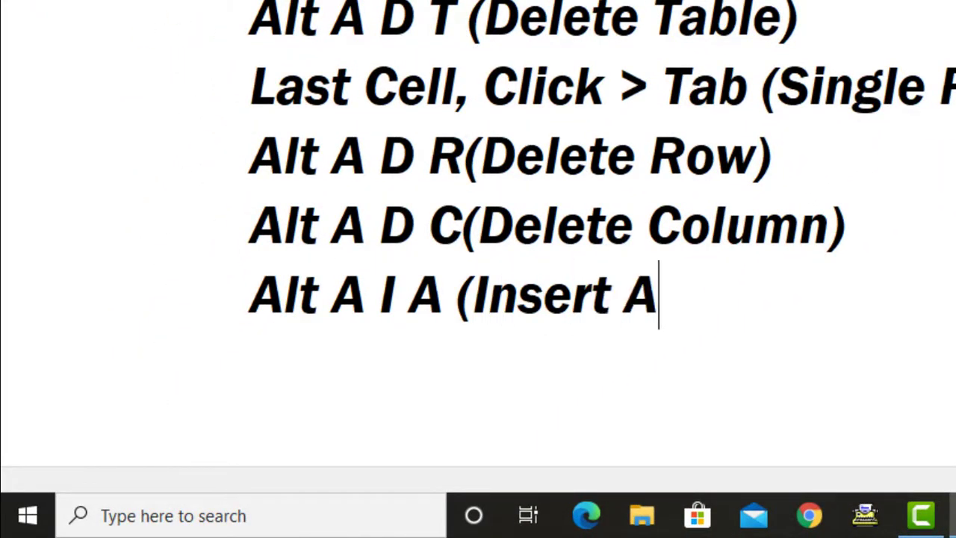
pyautogui.write(')')
pyautogui.press('Return')
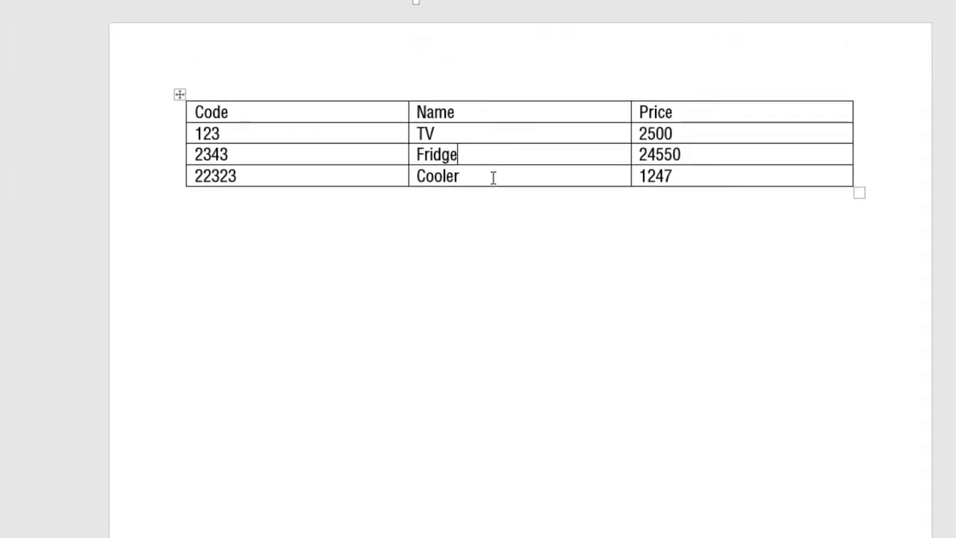
# Insert a row above Fridge and fill it with 45885, Mobile, 45488
pyautogui.hotkey('alt', 'a')
pyautogui.press('i')
pyautogui.press('a')
pyautogui.click(382, 157)
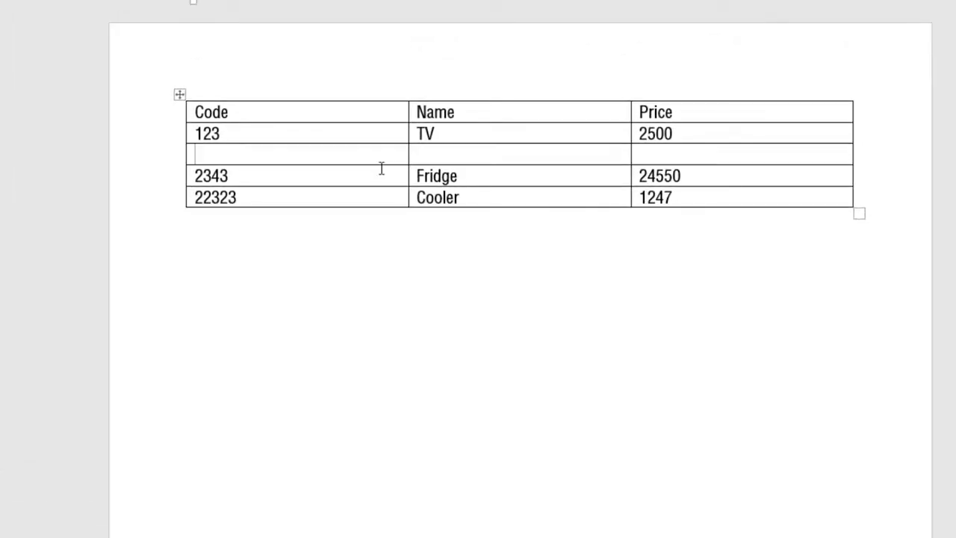
pyautogui.write('45885')
pyautogui.press('Tab')
pyautogui.write('Mobile')
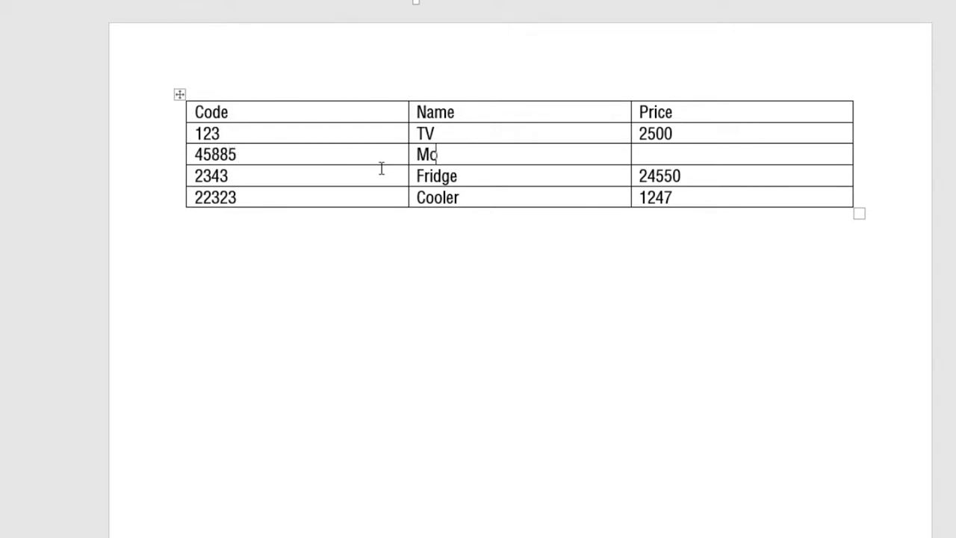
pyautogui.press('Tab')
pyautogui.write('45488')
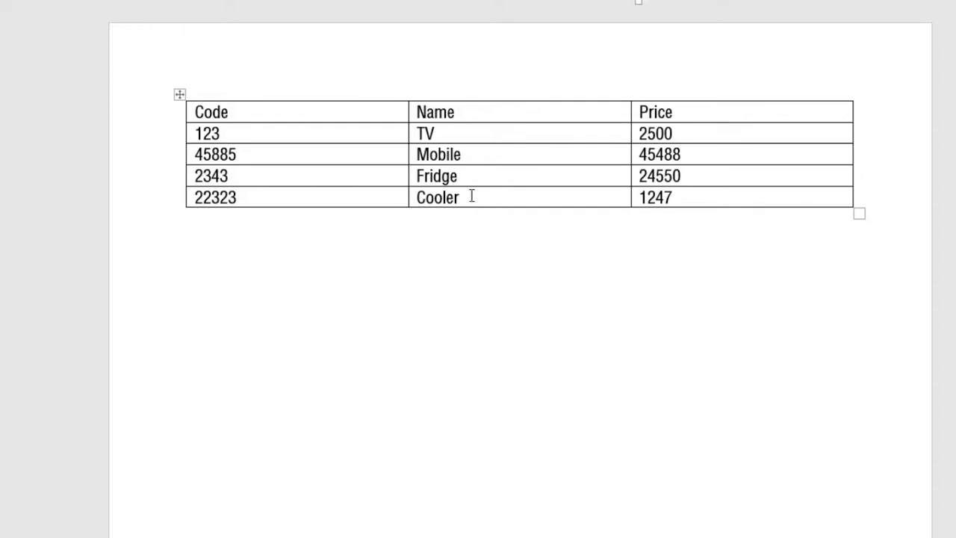
# Insert a row below TV with F4 and fill it with 4588, Kettle, 45885
pyautogui.click(454, 131)
pyautogui.press('F4')
pyautogui.click(357, 163)
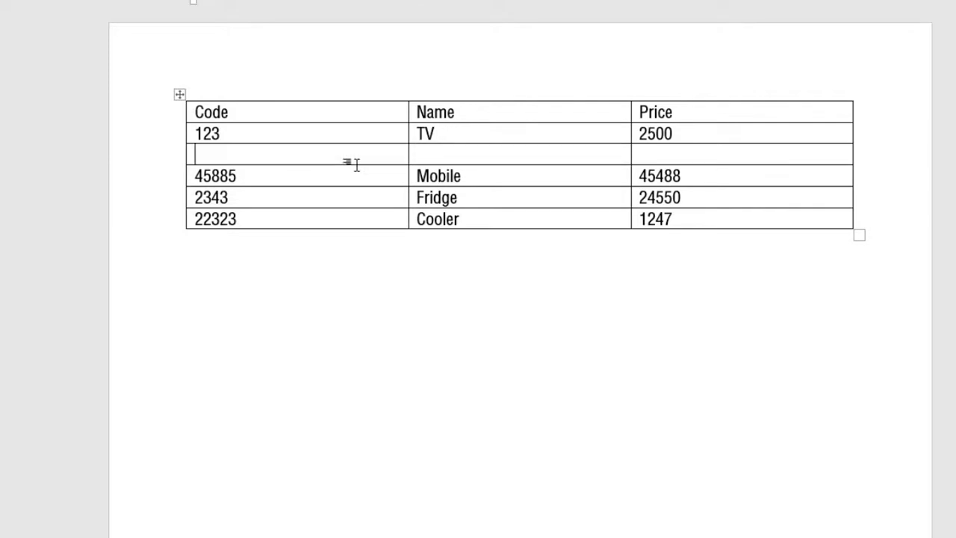
pyautogui.write('4588')
pyautogui.press('Tab')
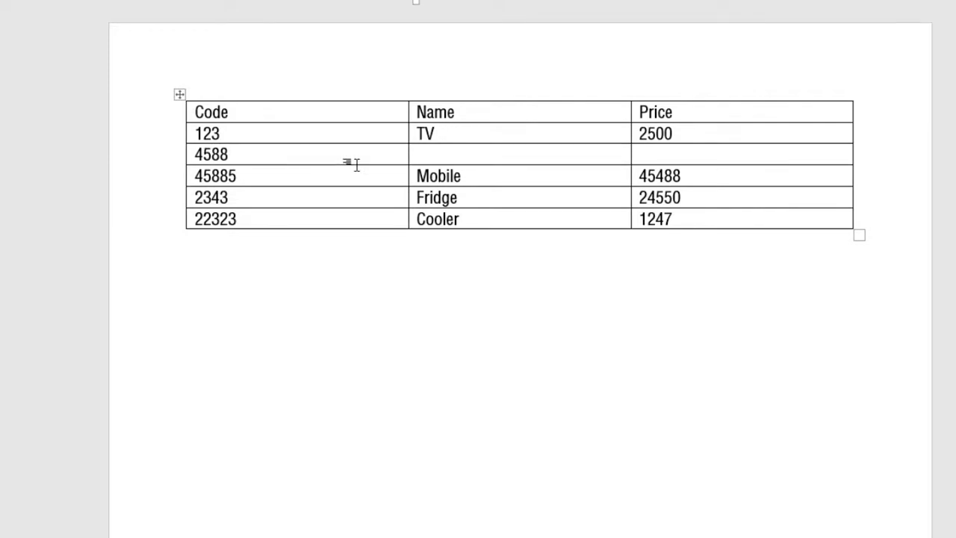
pyautogui.write('Kettle')
pyautogui.press('Tab')
pyautogui.write('45885')
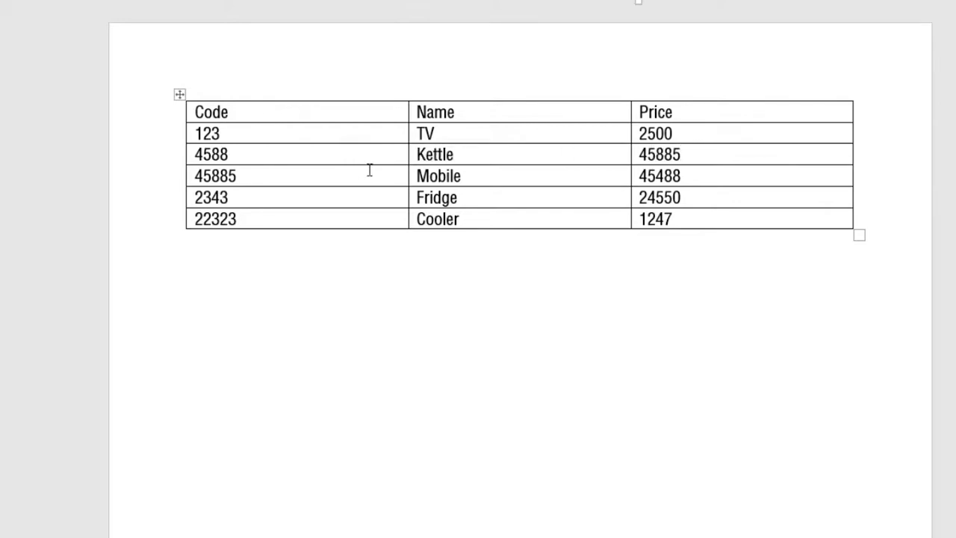
pyautogui.hotkey('alt', 'Tab')
# Add the line 'Alt A I B(Insert Below)' to the Notepad shortcut notes
pyautogui.write('Alt A')
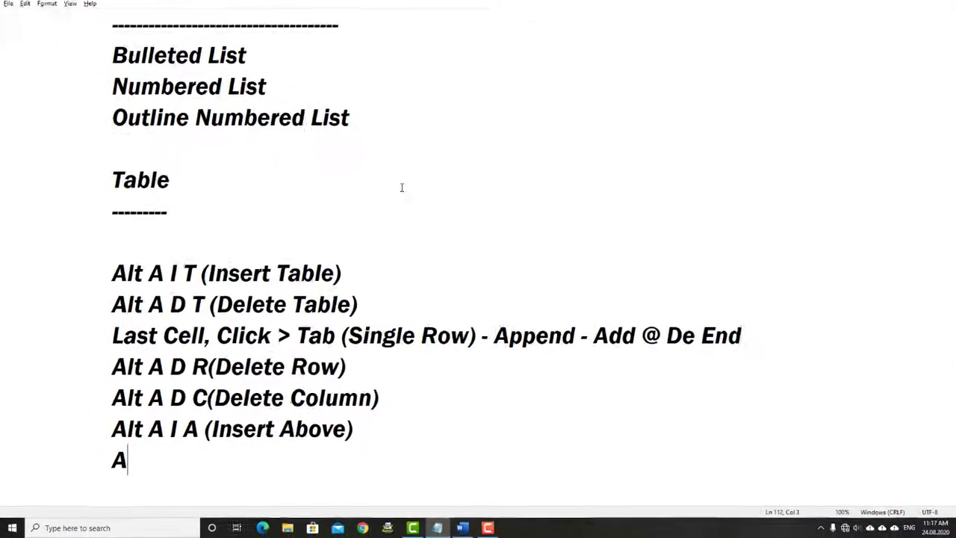
pyautogui.write(' I B')
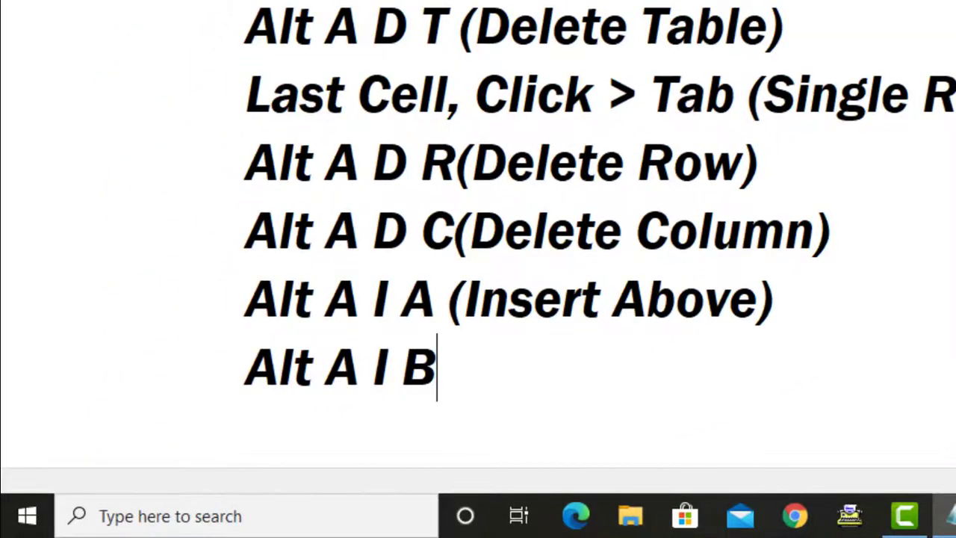
pyautogui.write('(Insert B')
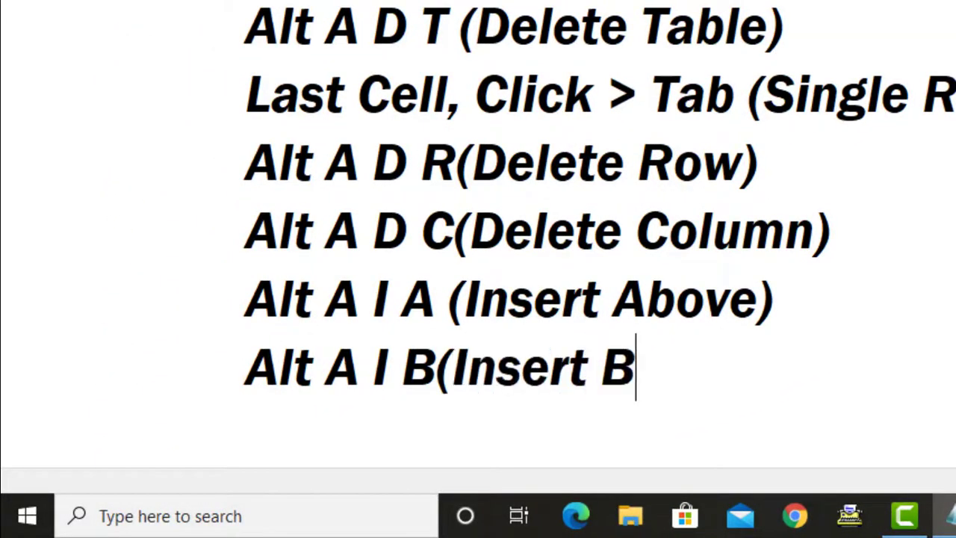
pyautogui.write('elow')
pyautogui.press('Return')
pyautogui.press('BackSpace')
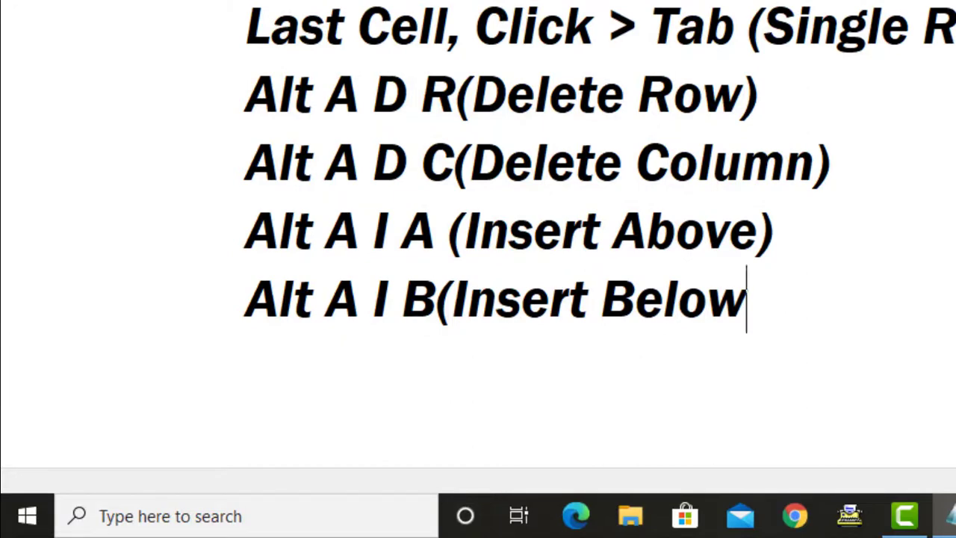
pyautogui.write(')')
pyautogui.press('Return')
pyautogui.hotkey('alt', 'Tab')
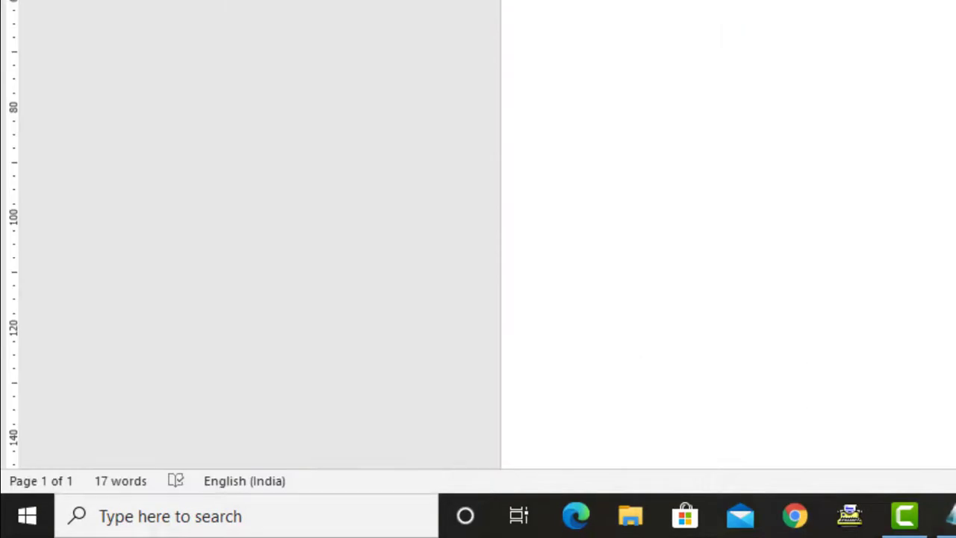
# Select the Code, Name, Price header row, insert a row above it, then undo that
pyautogui.click(318, 187)
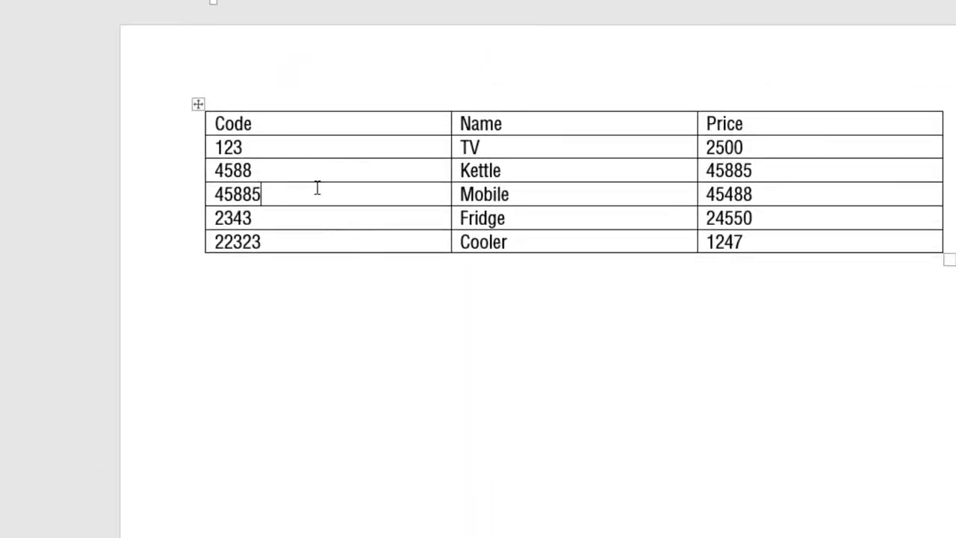
pyautogui.click(316, 169)
pyautogui.click(318, 147)
pyautogui.click(324, 125)
pyautogui.moveTo(369, 127); pyautogui.dragTo(772, 126)
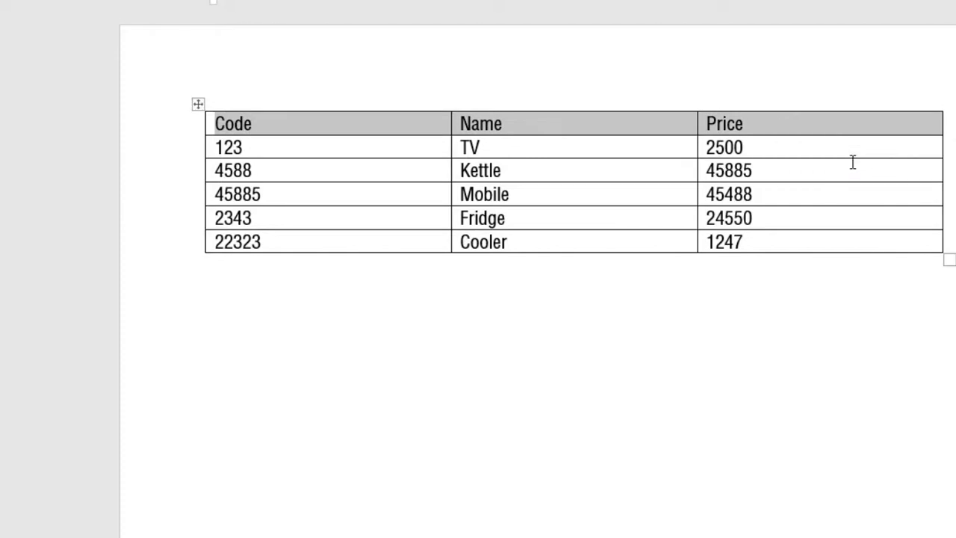
pyautogui.press('a')
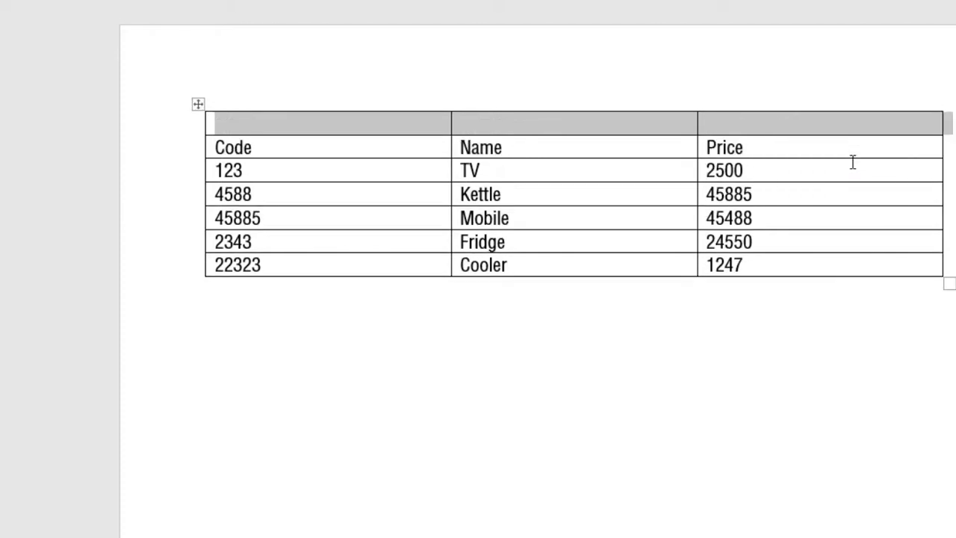
pyautogui.hotkey('ctrl', 'z')
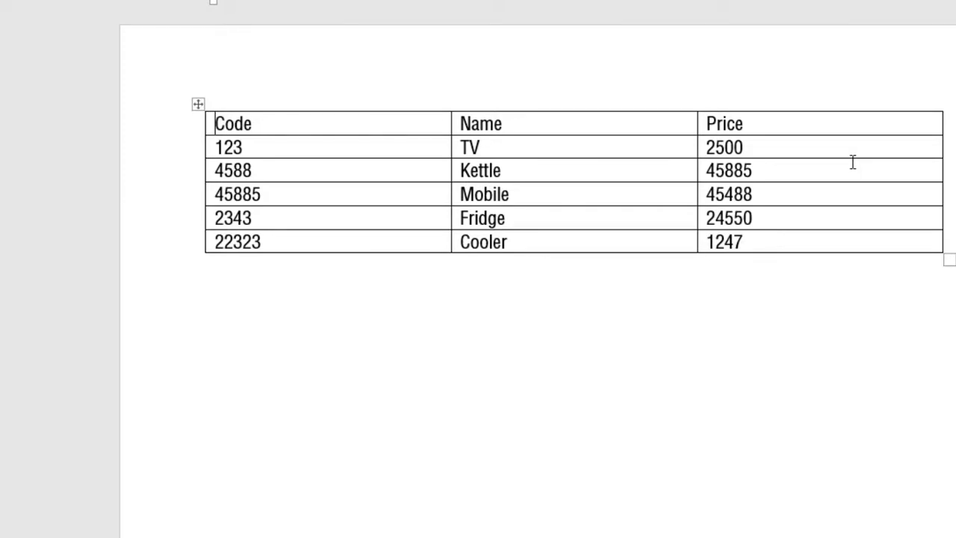
# Select the Name and Price columns, then place the caret in the Name header
pyautogui.click(546, 219)
pyautogui.click(554, 123)
pyautogui.moveTo(598, 129); pyautogui.dragTo(595, 244)
pyautogui.moveTo(769, 158); pyautogui.dragTo(759, 239)
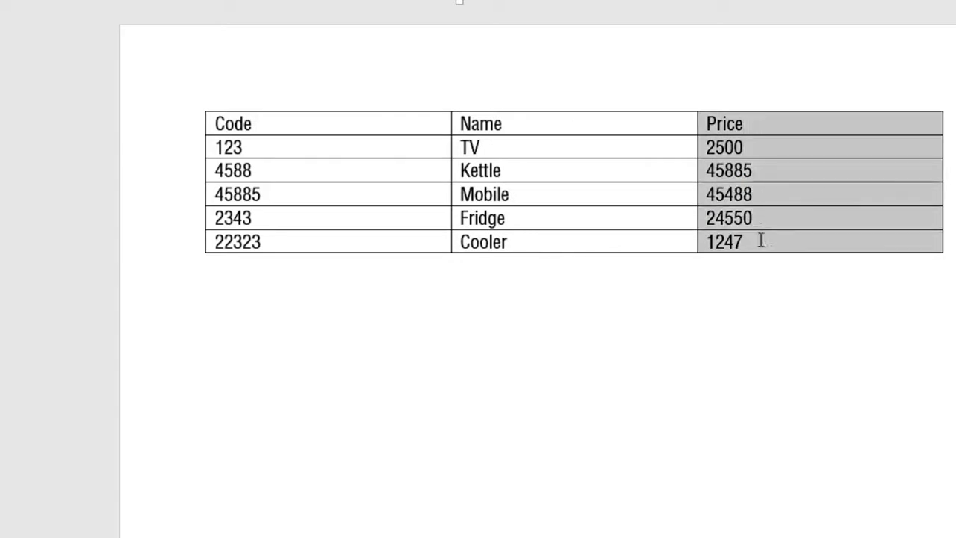
pyautogui.click(613, 123)
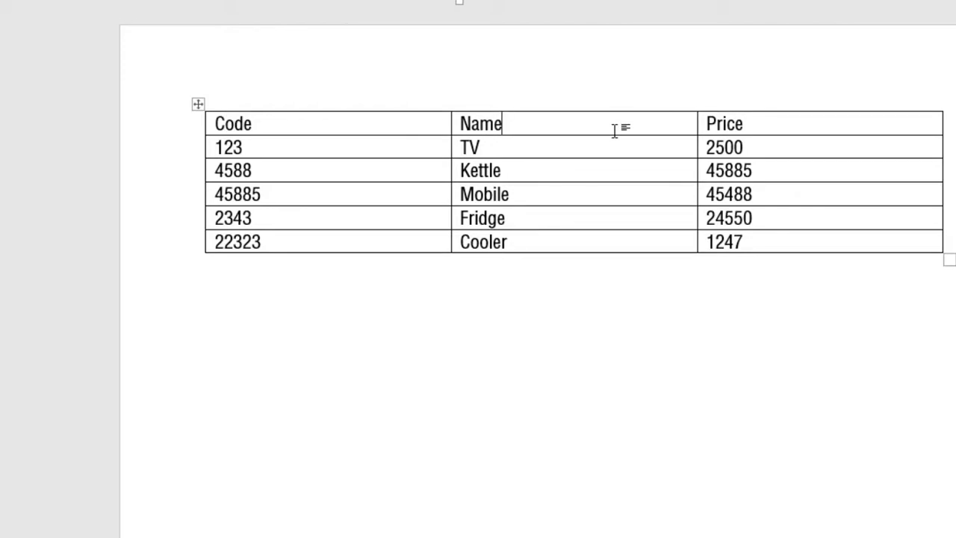
# Insert a Company column right of Name with entries LG, LG and Bajaj
pyautogui.hotkey('alt', 'j')
pyautogui.press('l')
pyautogui.press('r')
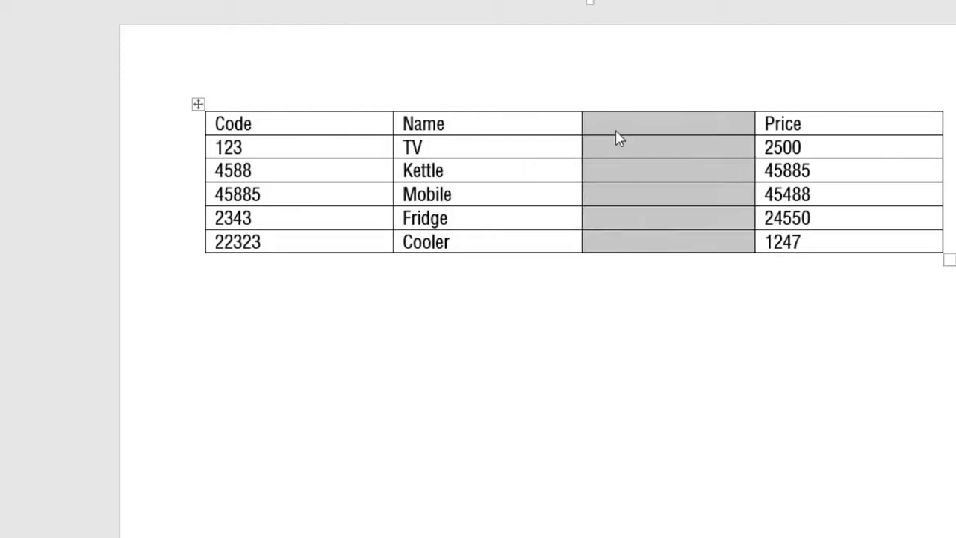
pyautogui.click(610, 135)
pyautogui.write('Company')
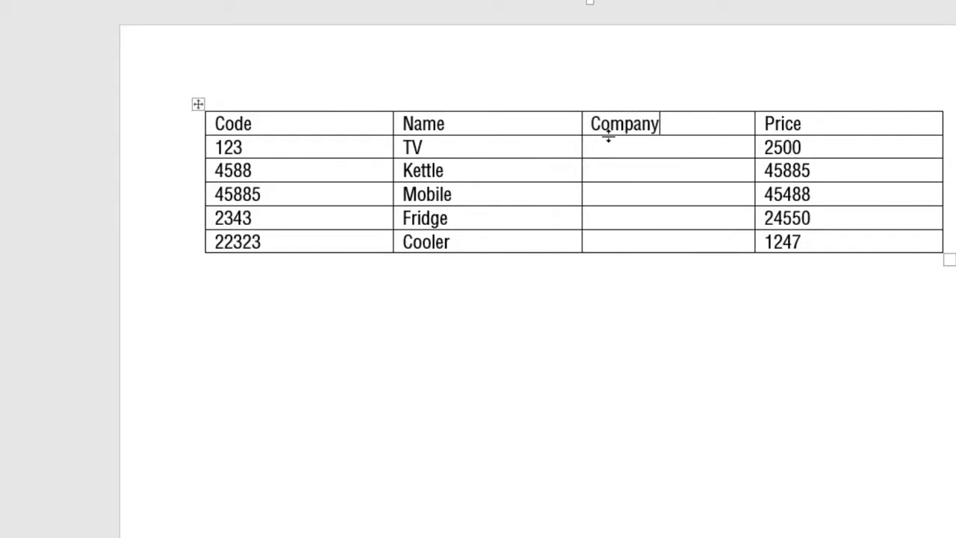
pyautogui.press('Down')
pyautogui.write('LG')
pyautogui.press('Down')
pyautogui.write('LG')
pyautogui.press('Down')
pyautogui.write('Bajaj')
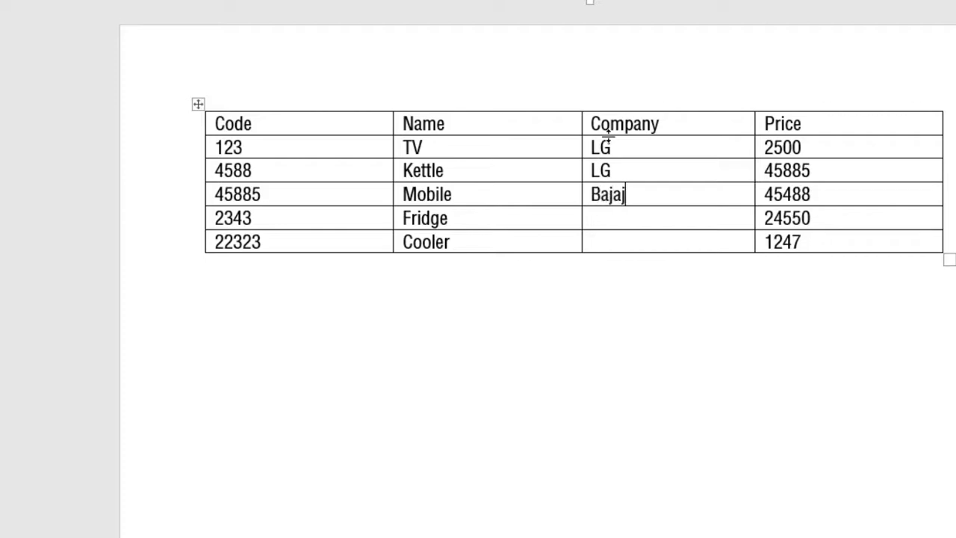
# Finish the Company column with Philips and Kelvinator for Fridge and Cooler
pyautogui.press('Down')
pyautogui.write('Phioli')
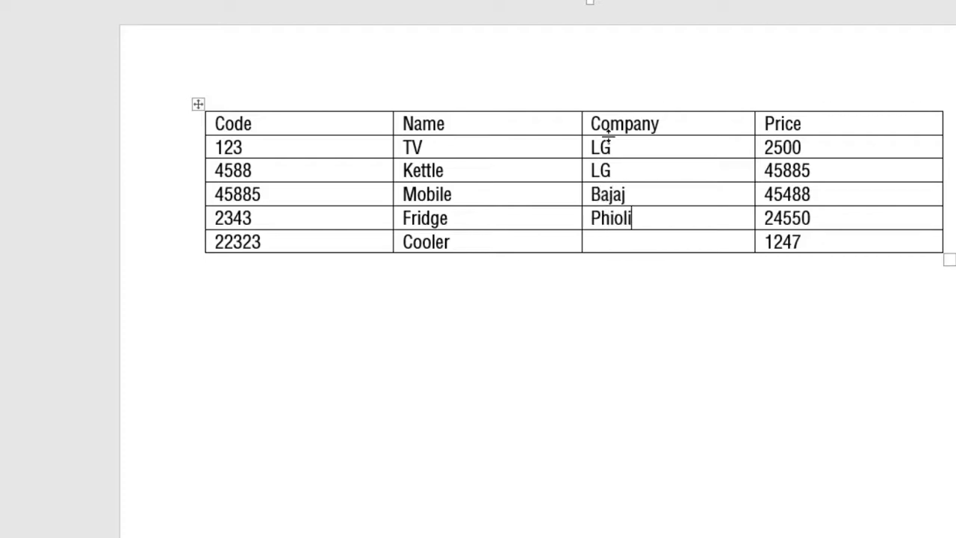
pyautogui.press('BackSpace')
pyautogui.press('BackSpace')
pyautogui.press('BackSpace')
pyautogui.write('lips')
pyautogui.press('Right')
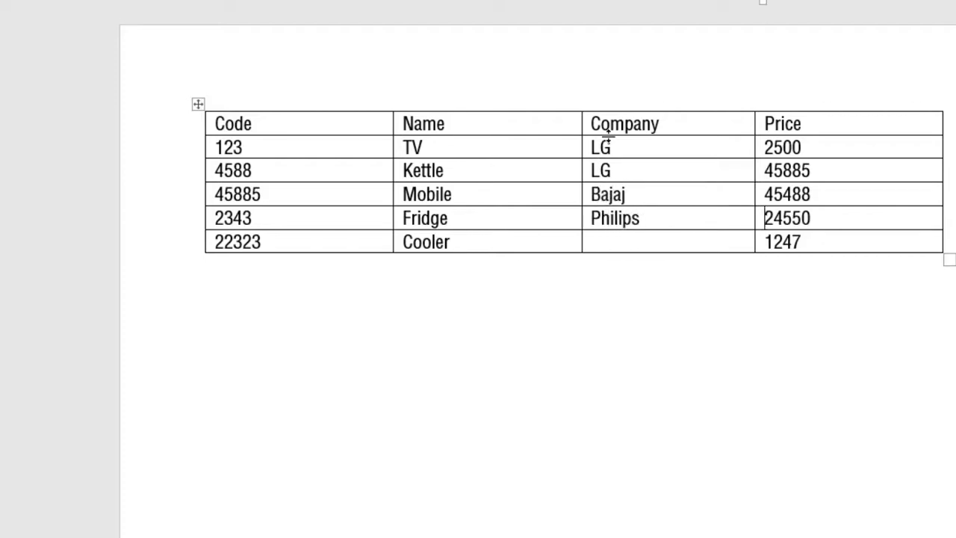
pyautogui.press('Left')
pyautogui.press('Down')
pyautogui.write('Kelvinator')
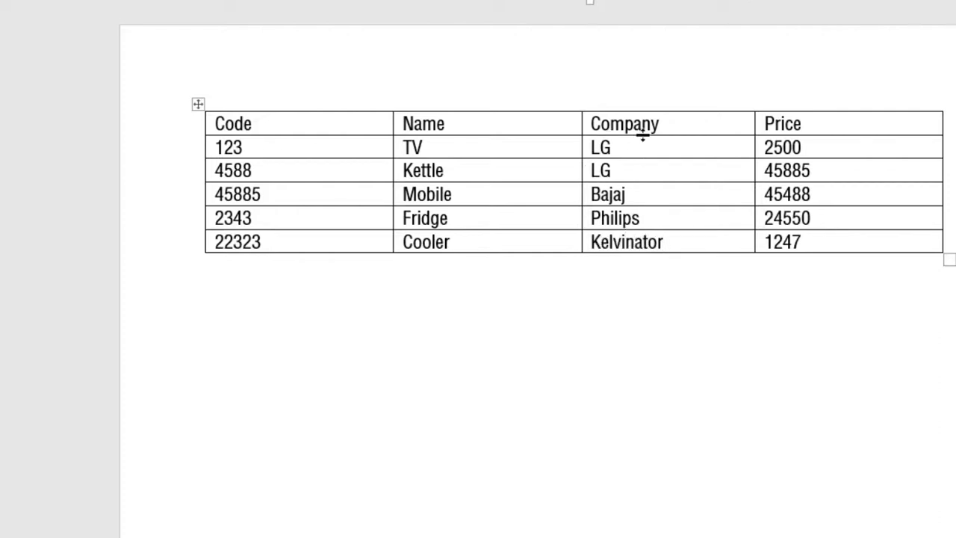
pyautogui.click(686, 122)
pyautogui.moveTo(682, 185); pyautogui.dragTo(672, 239)
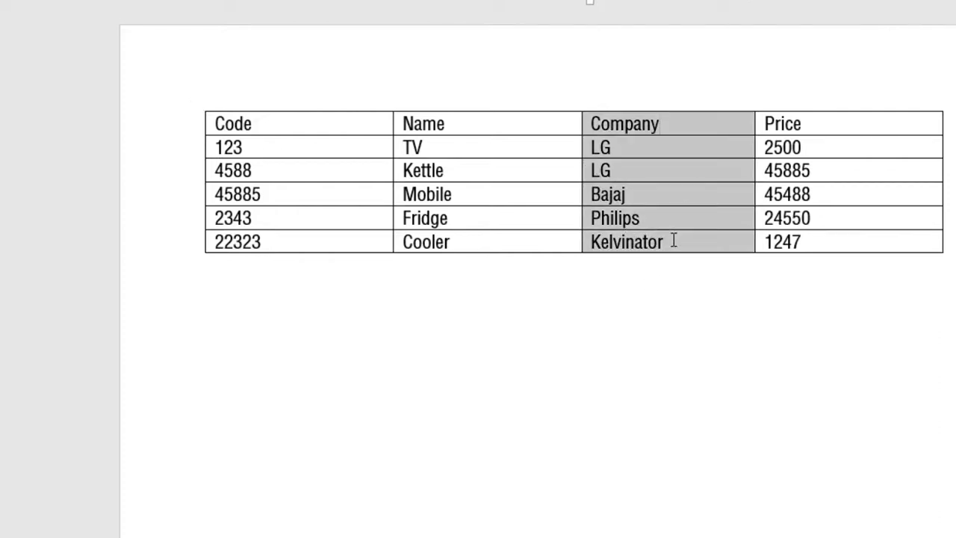
pyautogui.click(642, 177)
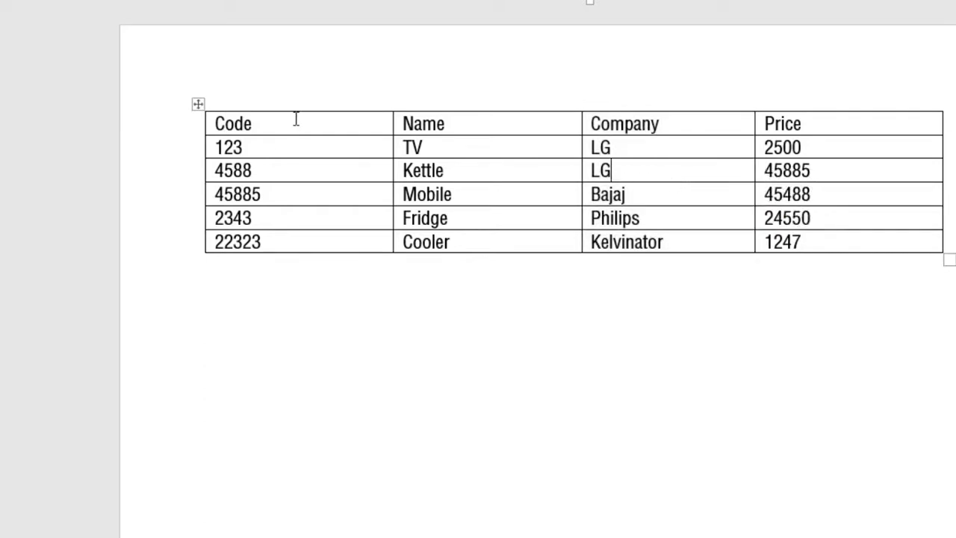
# Insert a column left of Name with header 'Mfg. Date' and first date 12.12.2002
pyautogui.click(842, 128)
pyautogui.click(496, 121)
pyautogui.hotkey('alt', 'j')
pyautogui.press('l')
pyautogui.press('l')
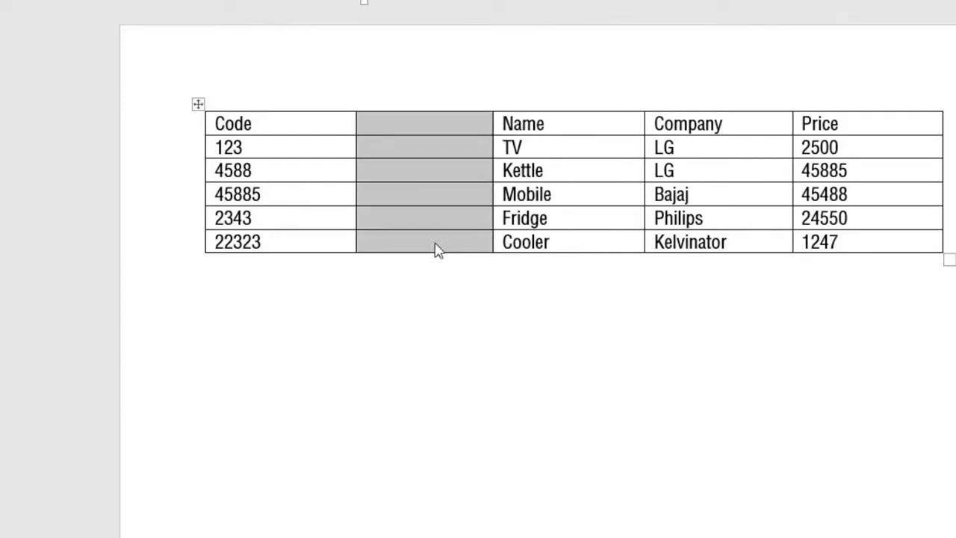
pyautogui.click(433, 135)
pyautogui.write('Mfg. Date')
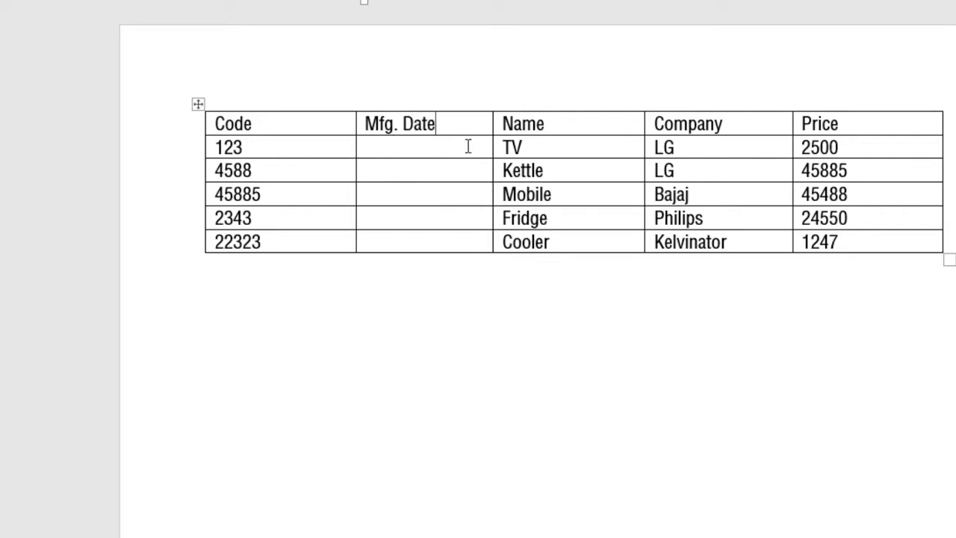
pyautogui.write('12.12.2002')
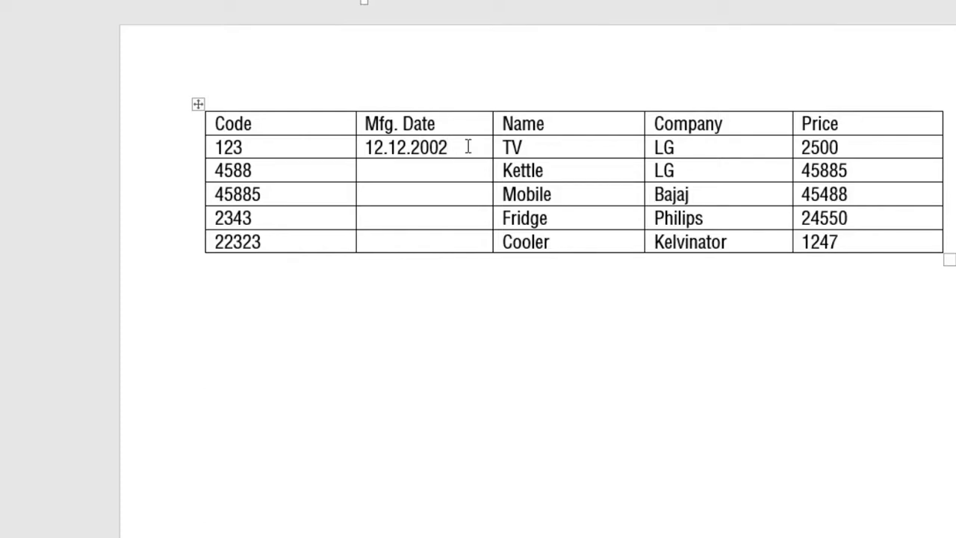
# Copy 12.12.2002 into the remaining date cells for Kettle, Mobile and Fridge
pyautogui.hotkey('shift', 'Left')
pyautogui.hotkey('shift', 'Left')
pyautogui.hotkey('shift', 'Left')
pyautogui.hotkey('shift', 'Left')
pyautogui.hotkey('shift', 'Left')
pyautogui.hotkey('shift', 'Left')
pyautogui.hotkey('shift', 'Left')
pyautogui.hotkey('shift', 'Left')
pyautogui.hotkey('shift', 'Left')
pyautogui.hotkey('shift', 'Left')
pyautogui.hotkey('ctrl', 'c')
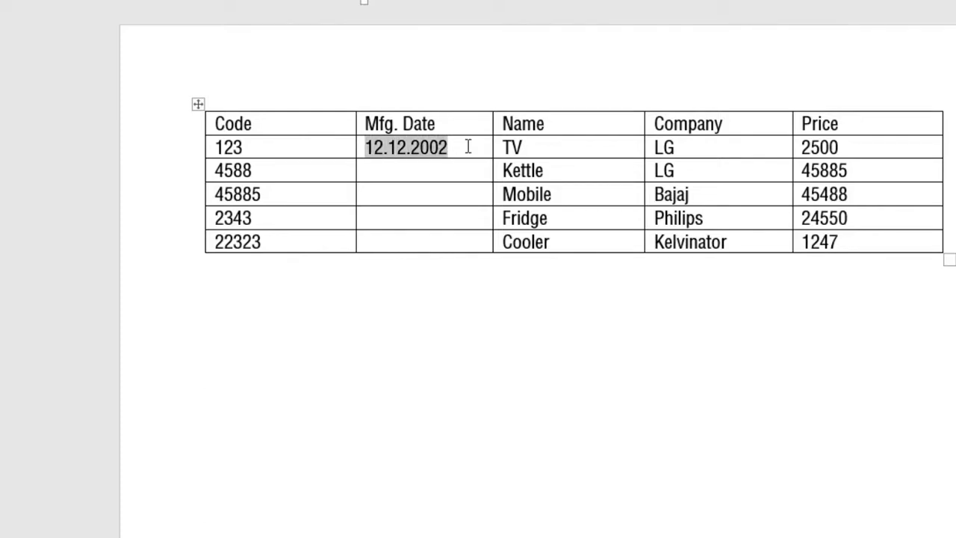
pyautogui.press('Down')
pyautogui.hotkey('ctrl', 'v')
pyautogui.press('Down')
pyautogui.hotkey('ctrl', 'v')
pyautogui.press('Down')
pyautogui.hotkey('ctrl', 'v')
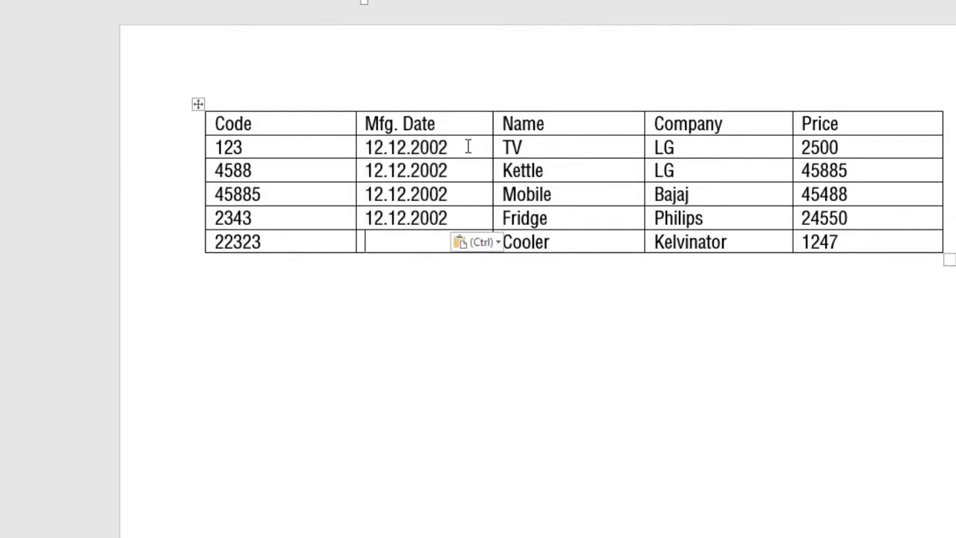
pyautogui.press('Down')
pyautogui.hotkey('ctrl', 'v')
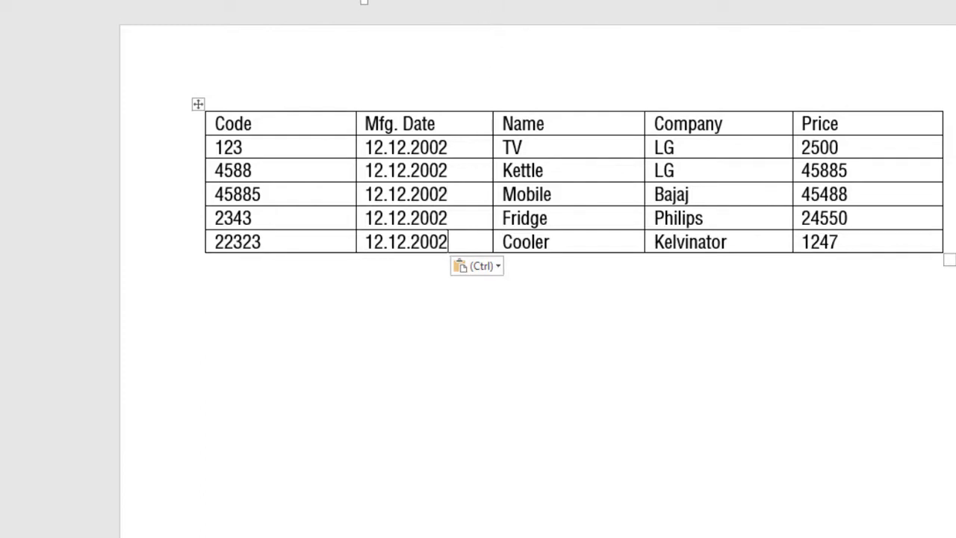
pyautogui.click(547, 149)
pyautogui.rightClick(546, 148)
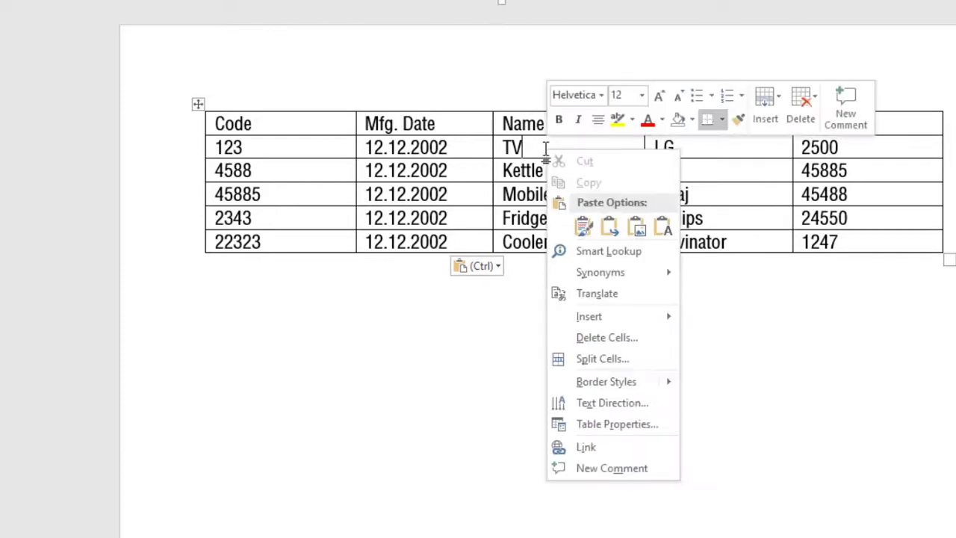
pyautogui.press('Escape')
pyautogui.moveTo(470, 149); pyautogui.dragTo(465, 226)
pyautogui.click(456, 199)
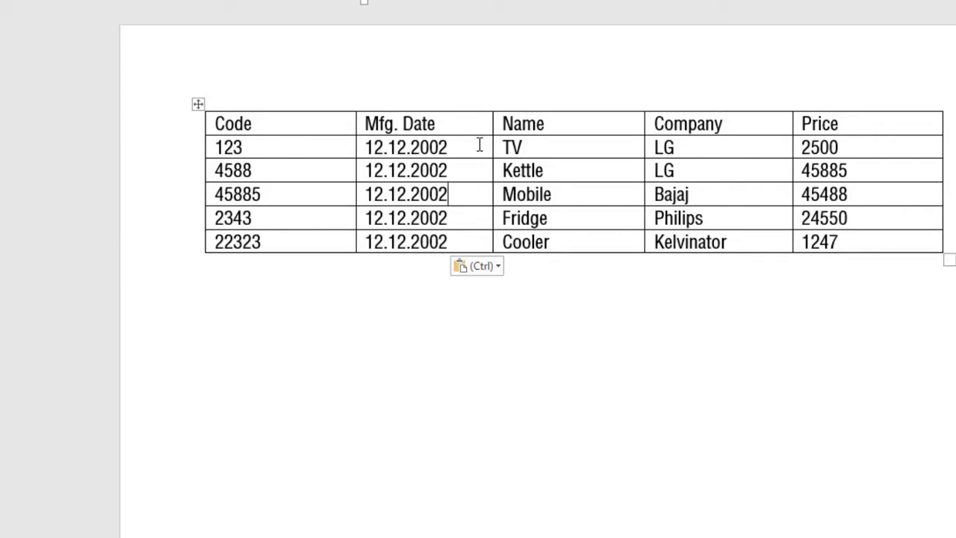
pyautogui.moveTo(472, 148); pyautogui.dragTo(464, 233)
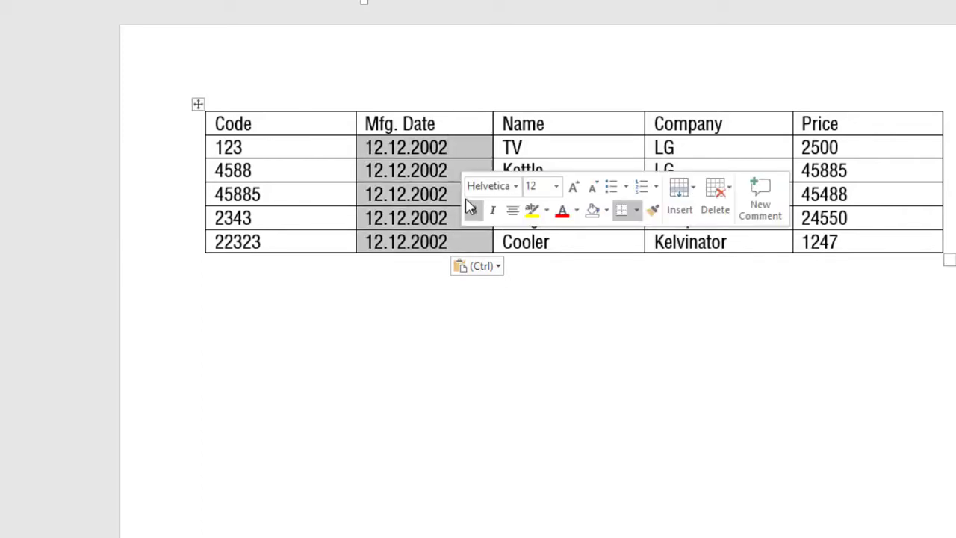
pyautogui.click(456, 196)
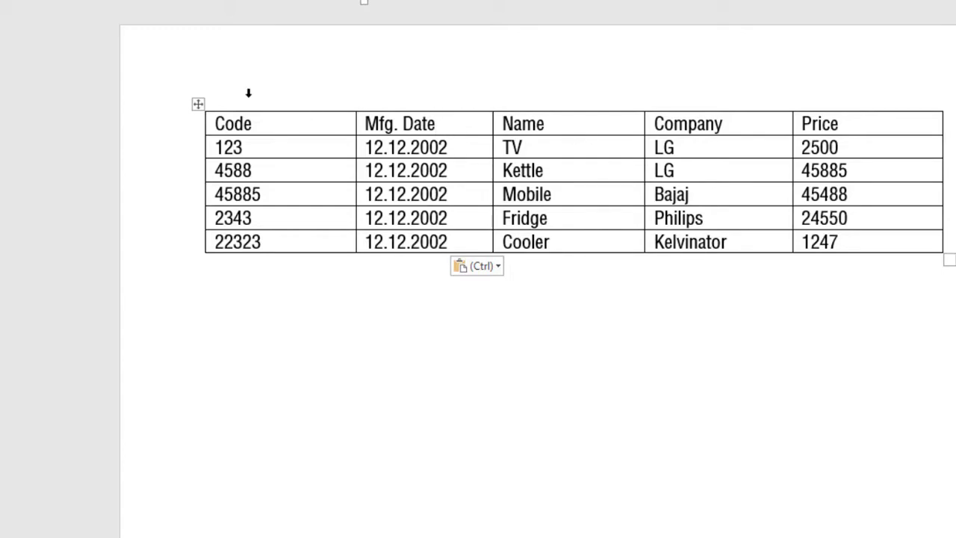
pyautogui.click(198, 105)
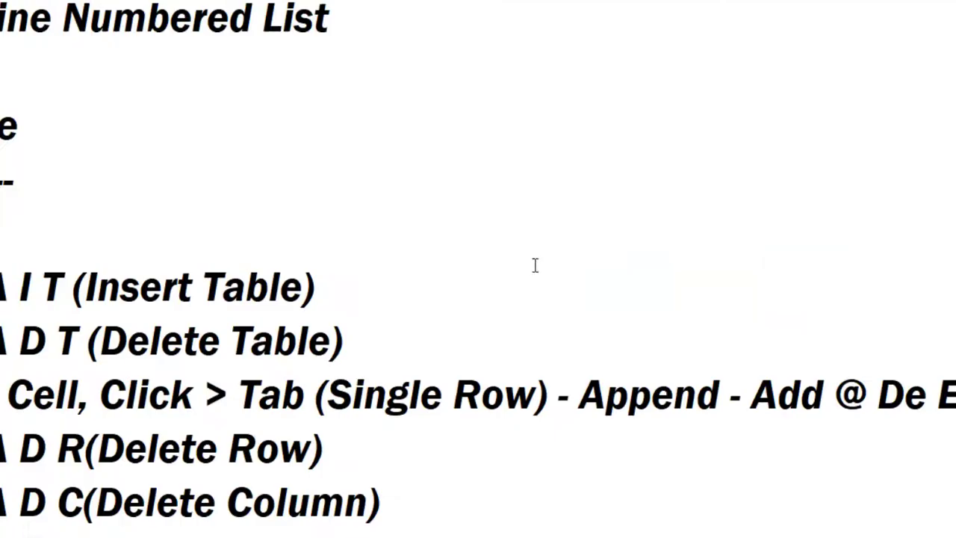
# Add the line 'Alt A I R(Insert Right)' and start an indented new line below it
pyautogui.write('Alt A I ')
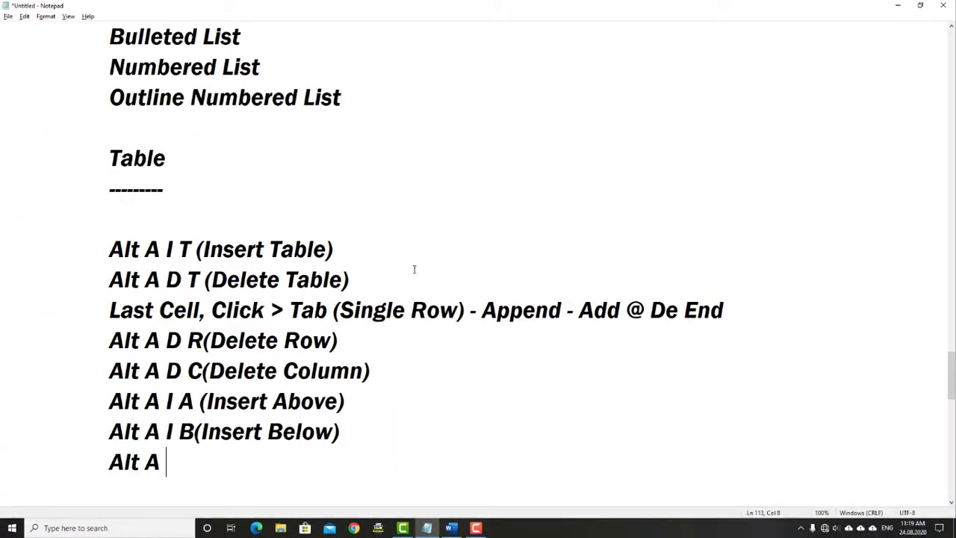
pyautogui.write('R(Insert Righht')
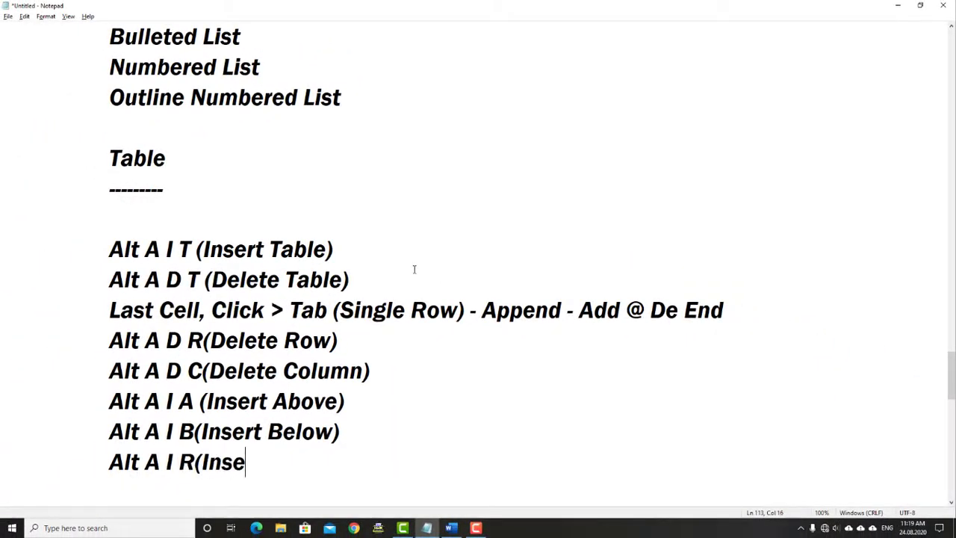
pyautogui.press('BackSpace')
pyautogui.press('BackSpace')
pyautogui.press('BackSpace')
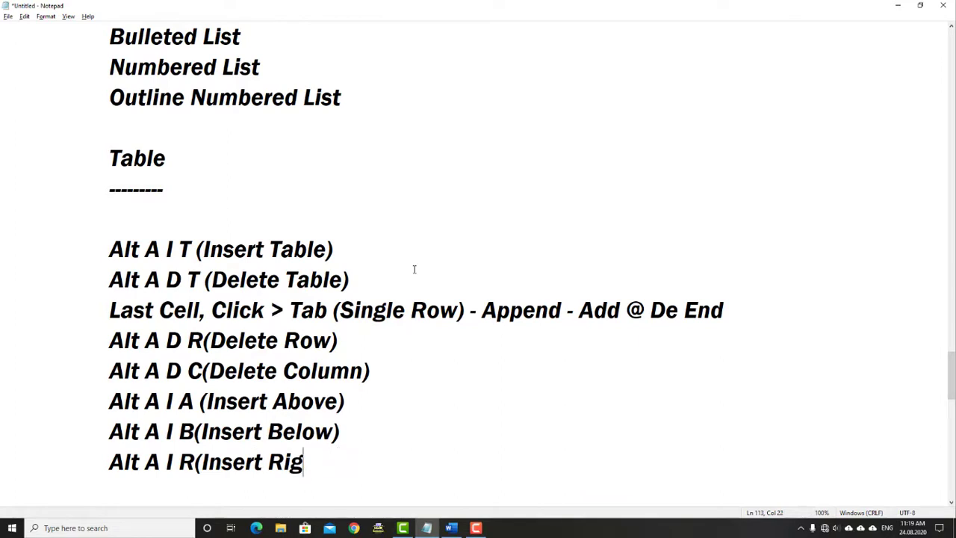
pyautogui.write('ht)')
pyautogui.press('Return')
pyautogui.press('Tab')
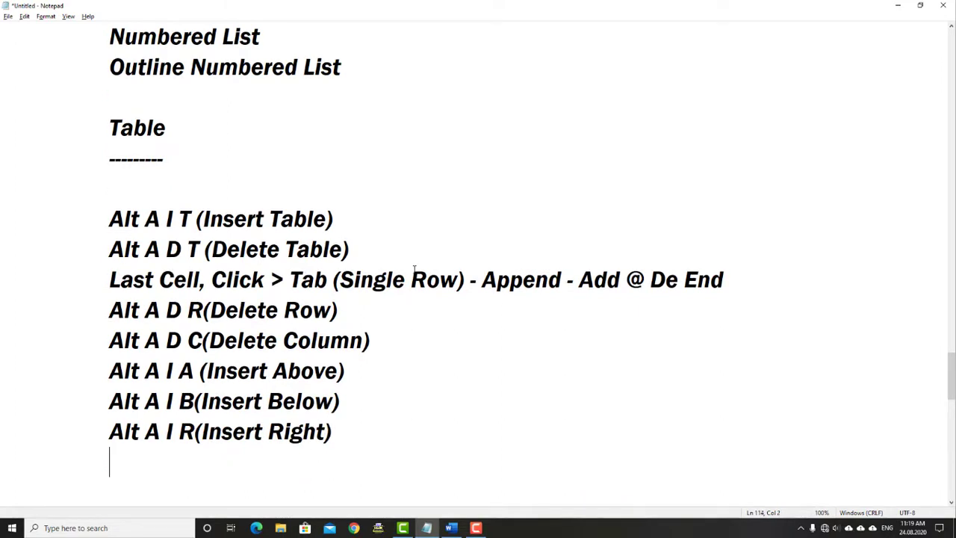
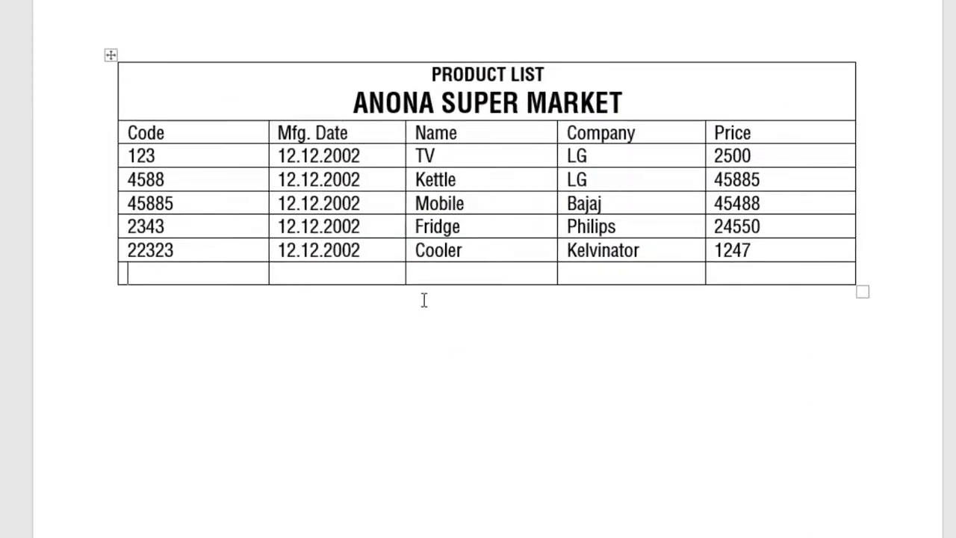
# Undo to remove the empty row below the Cooler row of the product table
pyautogui.hotkey('ctrl', 'z')
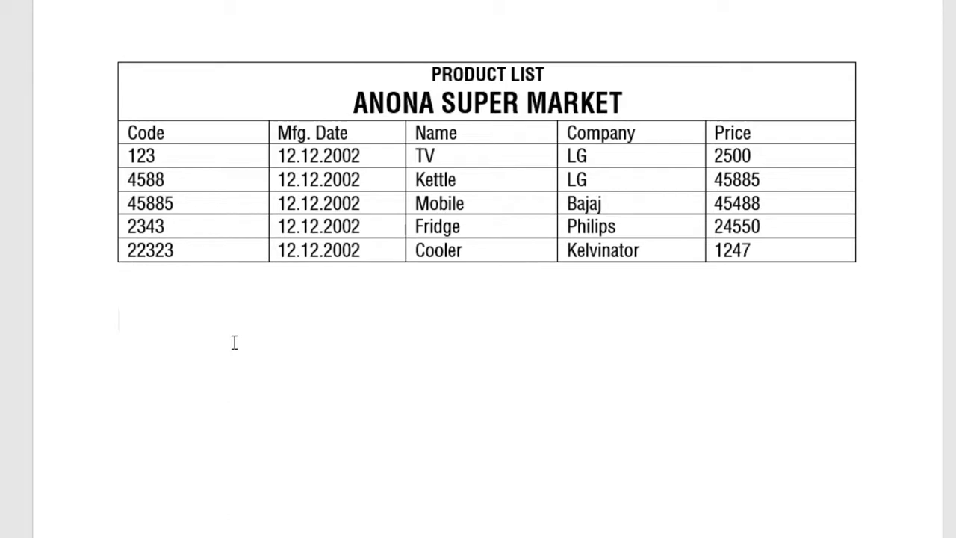
# Insert a 2-column, 5-row table below the product list
pyautogui.hotkey('alt', 'n')
pyautogui.press('t')
pyautogui.press('i')
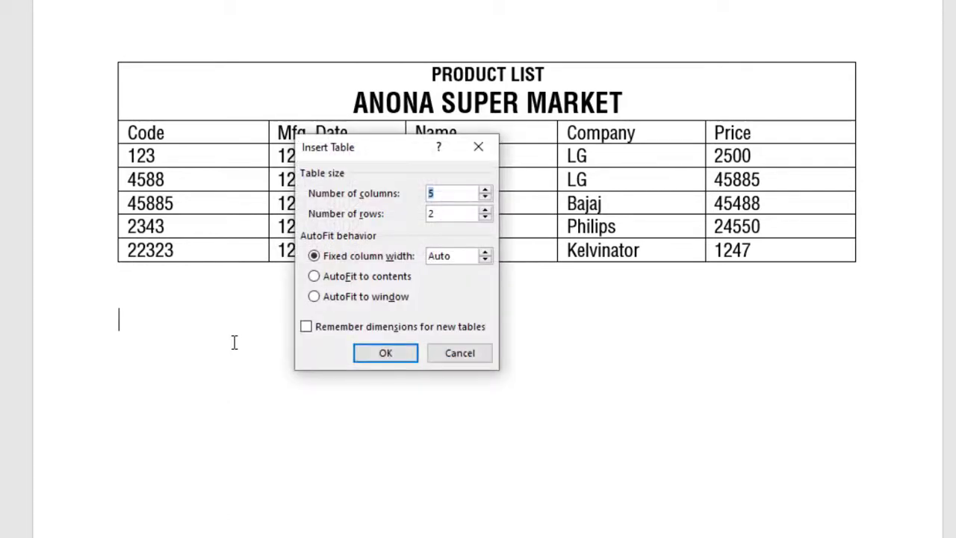
pyautogui.write('25')
pyautogui.press('BackSpace')
pyautogui.press('Tab')
pyautogui.press('Up')
pyautogui.press('Up')
pyautogui.press('Up')
pyautogui.press('Return')
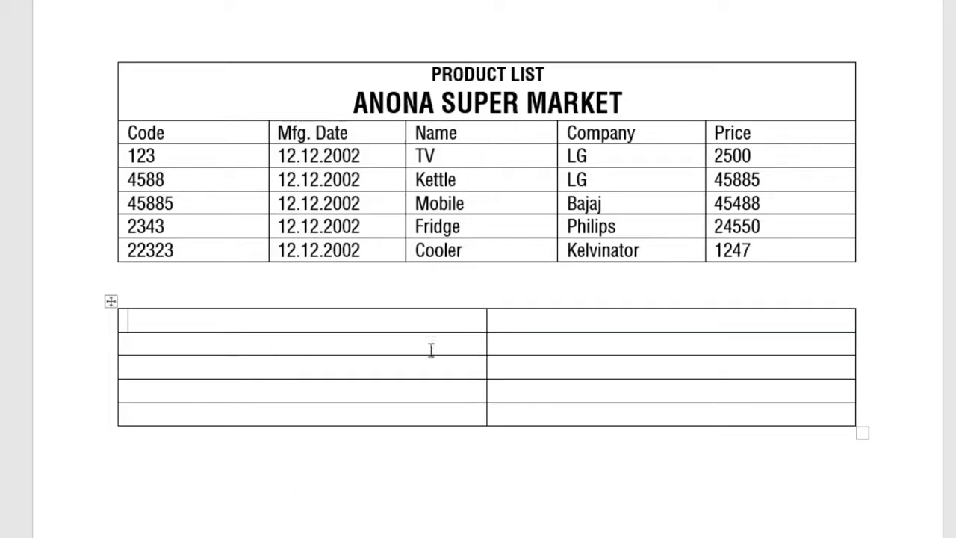
# Label the first column Name, Age, DOB, Phone and a partial Pincode entry
pyautogui.write('Name')
pyautogui.press('Down')
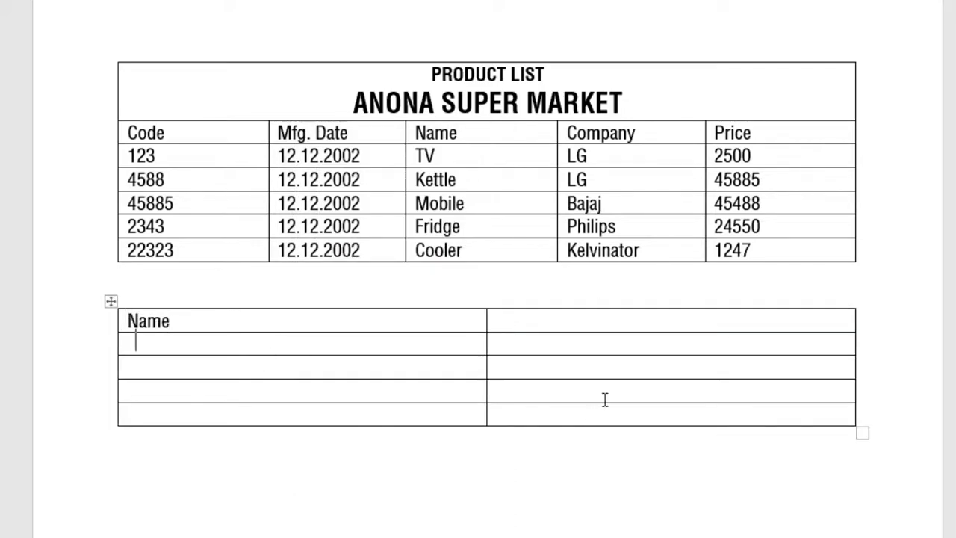
pyautogui.write('Age')
pyautogui.press('Down')
pyautogui.write('DOB')
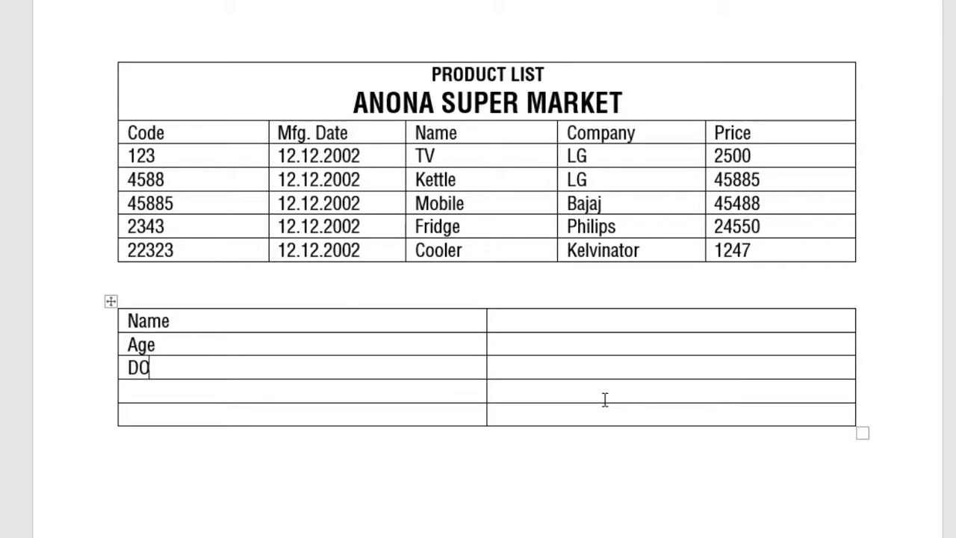
pyautogui.press('Down')
pyautogui.write('Phone')
pyautogui.press('Down')
pyautogui.write('Pincode')
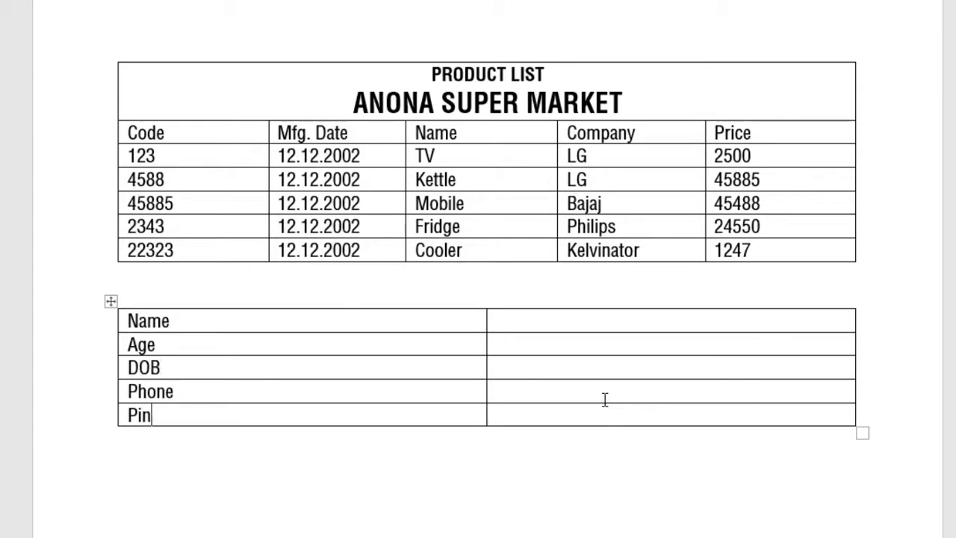
pyautogui.press('BackSpace')
pyautogui.press('BackSpace')
pyautogui.press('BackSpace')
pyautogui.press('BackSpace')
pyautogui.press('BackSpace')
pyautogui.press('BackSpace')
pyautogui.press('BackSpace')
pyautogui.press('BackSpace')
# Enter the person's full name beside Name, correcting typos
pyautogui.click(542, 319)
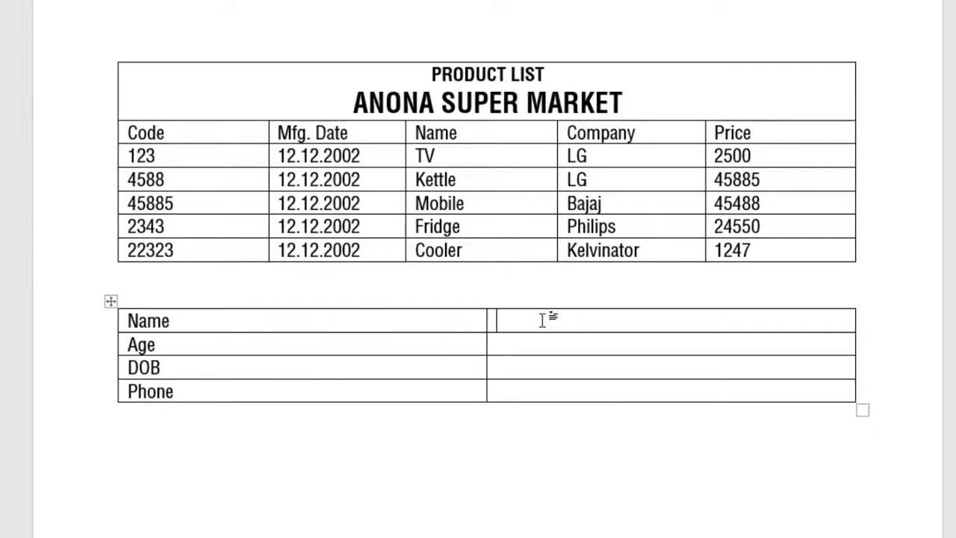
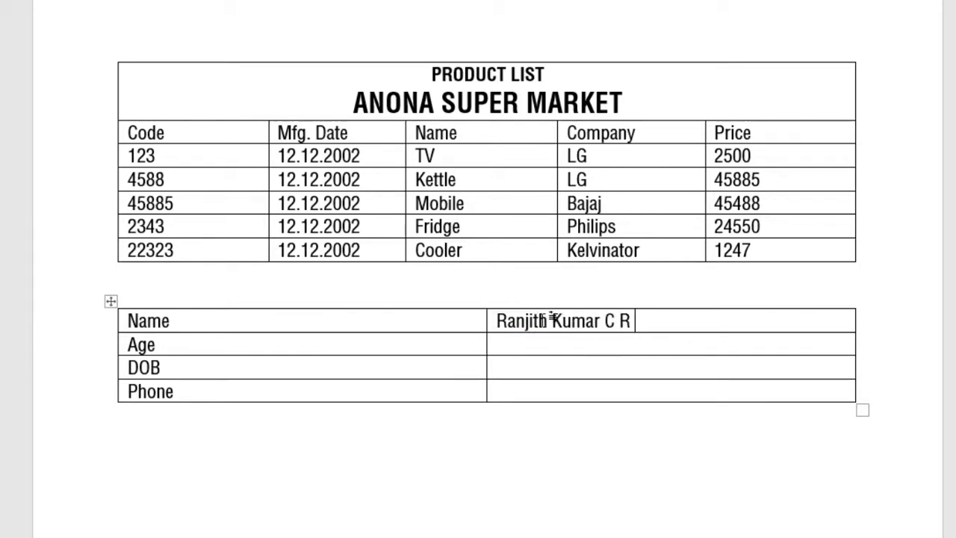
pyautogui.write('36')
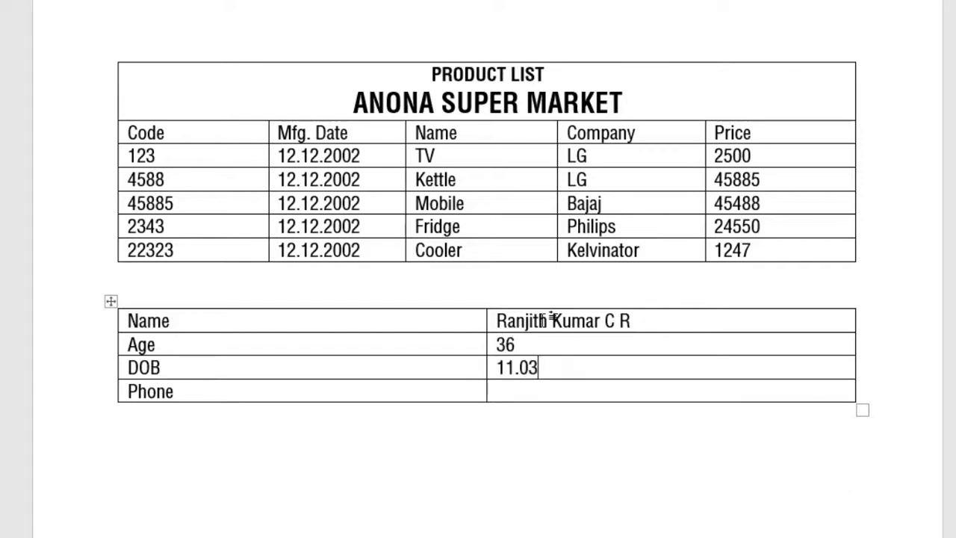
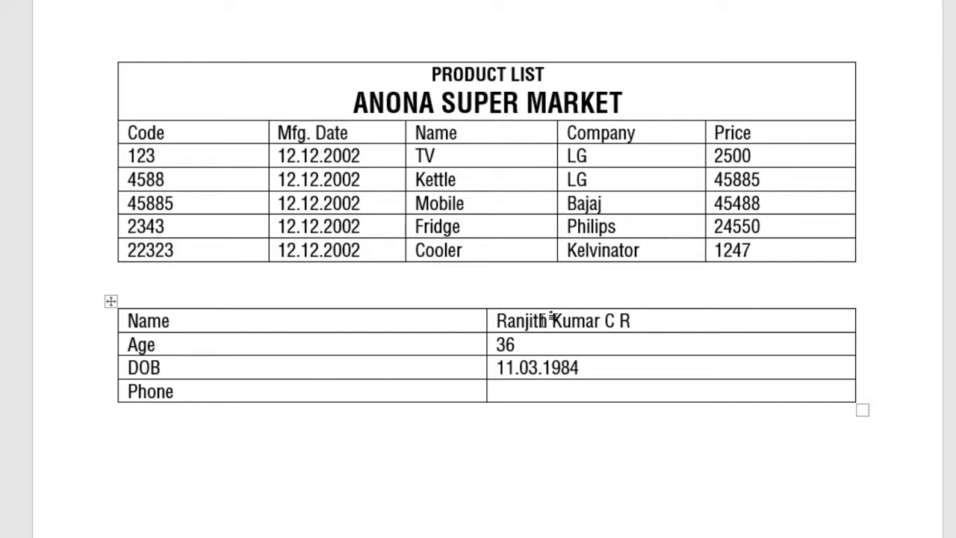
pyautogui.click(488, 391)
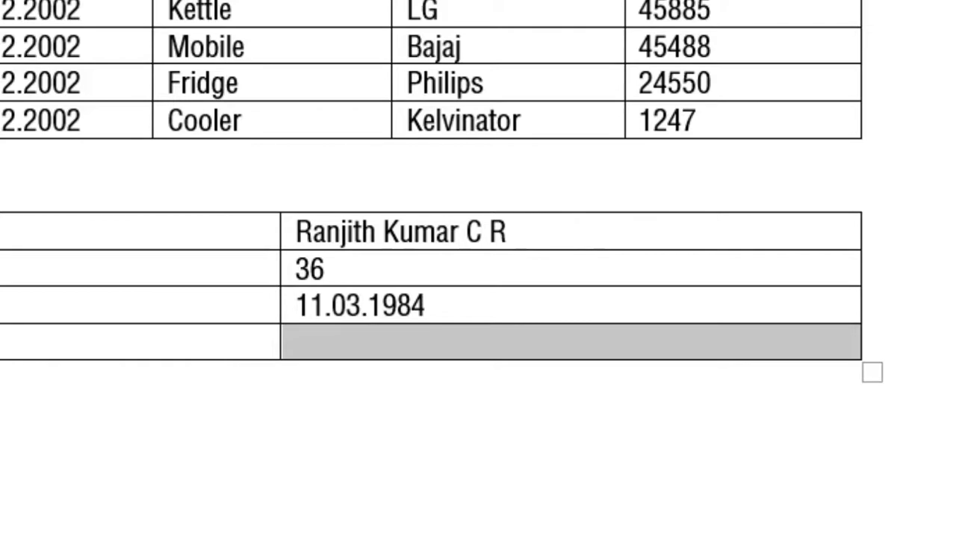
# Split the Phone value cell into 10 columns
pyautogui.click(478, 0)
pyautogui.moveTo(480, 0); pyautogui.dragTo(334, 11)
pyautogui.click(437, 394)
pyautogui.hotkey('alt', 'j')
pyautogui.press('l')
pyautogui.press('p')
pyautogui.moveTo(216, 29); pyautogui.dragTo(0, 476)
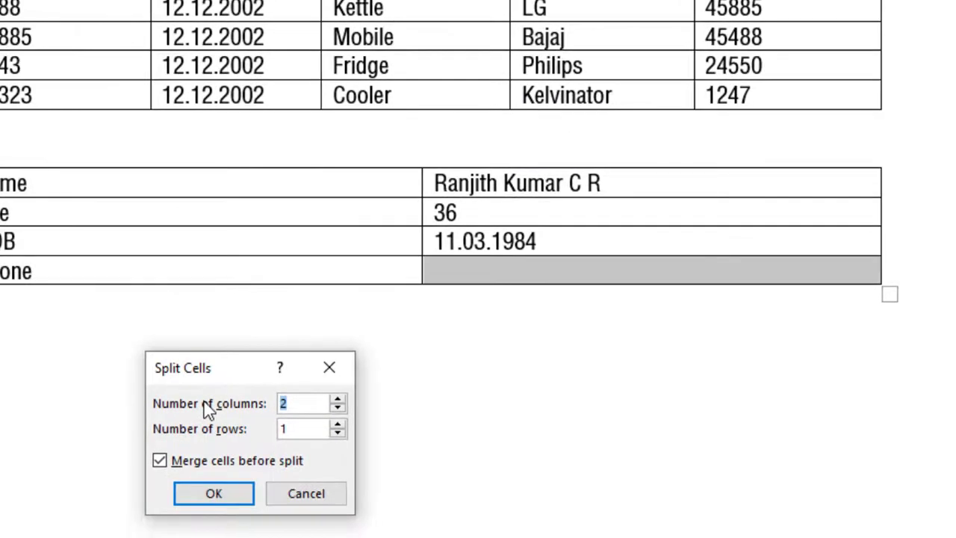
pyautogui.write('10')
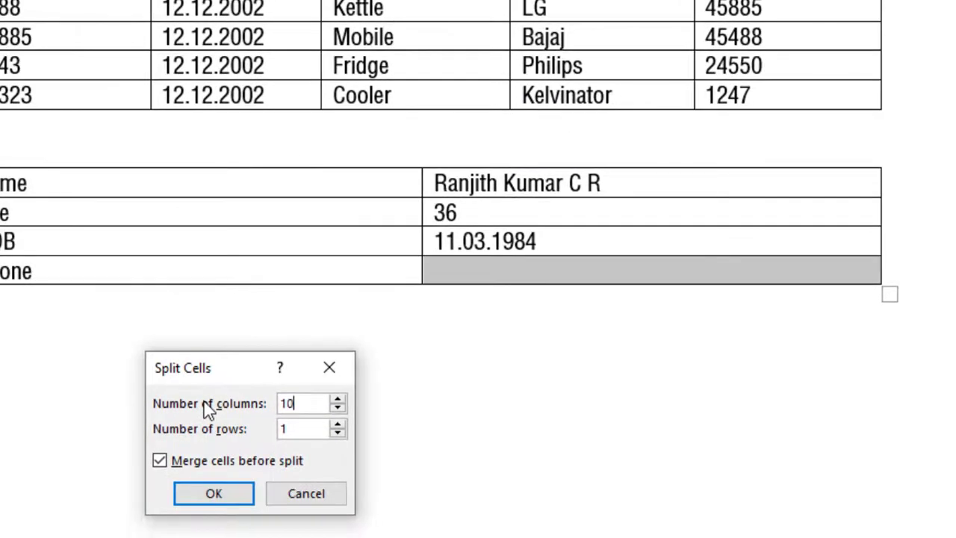
pyautogui.click(211, 496)
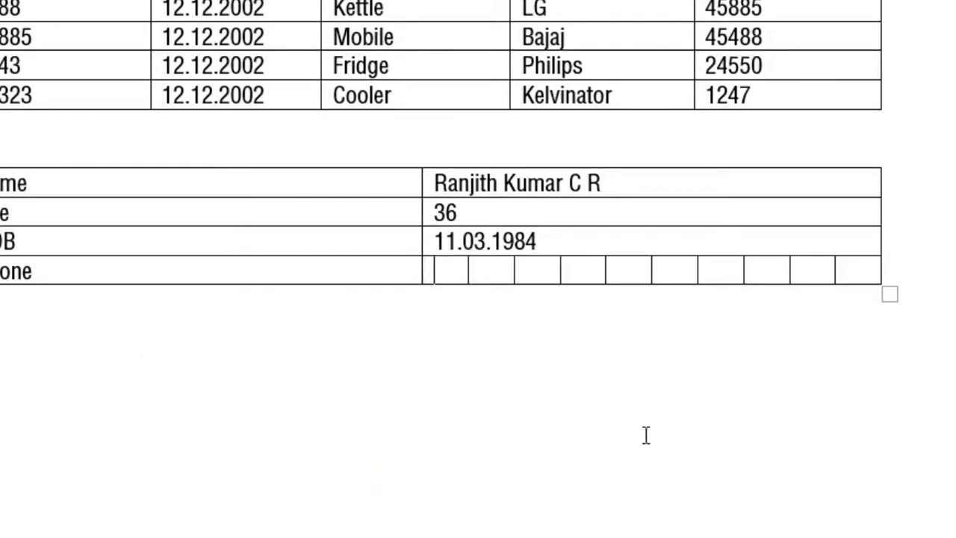
# Enter the phone number one digit per split cell, and note 'Alt A P (Split)'
pyautogui.press('Tab')
pyautogui.press('Tab')
pyautogui.press('Tab')
pyautogui.press('Tab')
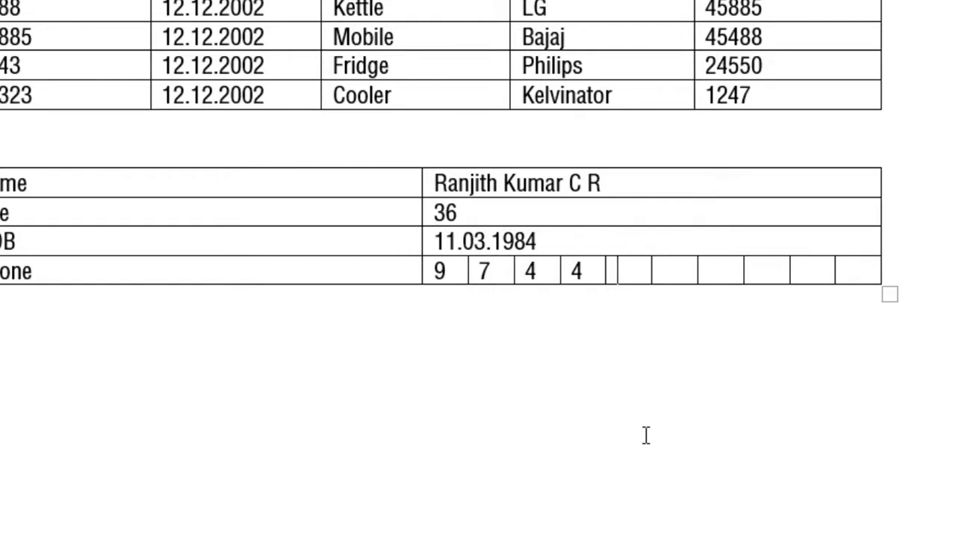
pyautogui.press('Tab')
pyautogui.press('Tab')
pyautogui.press('Tab')
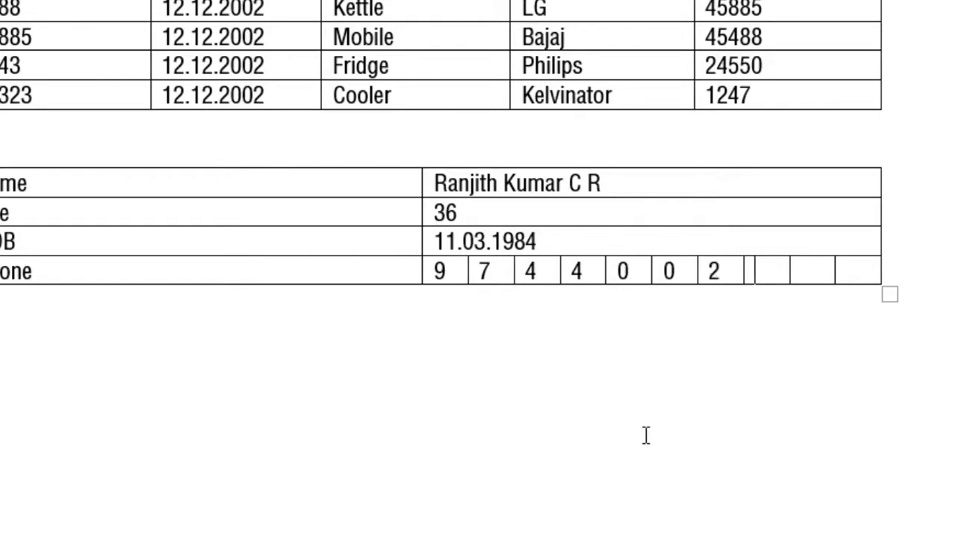
pyautogui.press('Tab')
pyautogui.press('Tab')
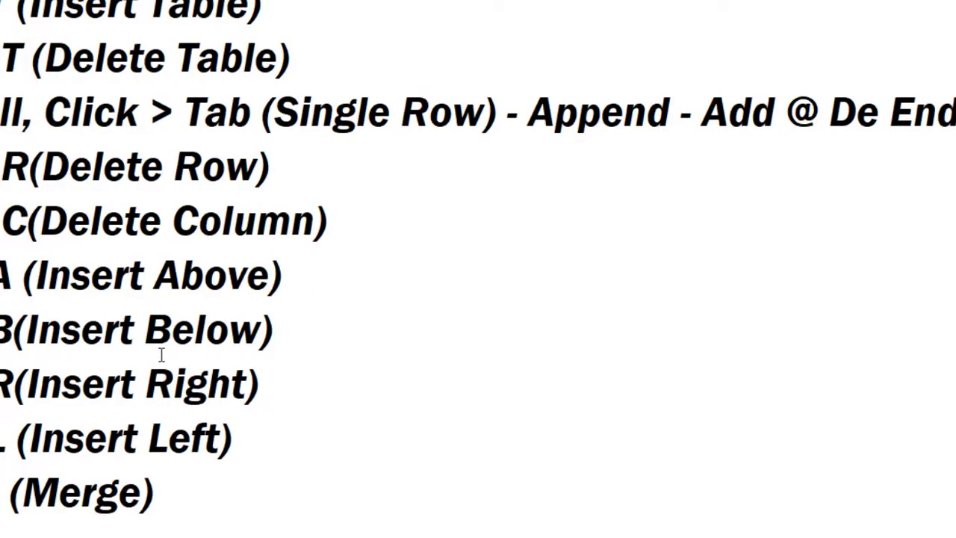
pyautogui.write('P (Split)')
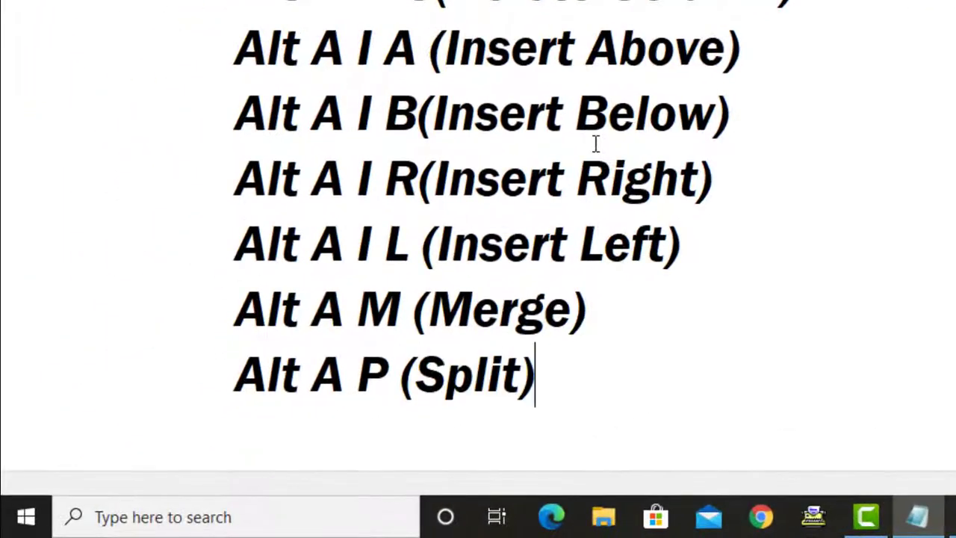
pyautogui.press('Return')
pyautogui.press('Return')
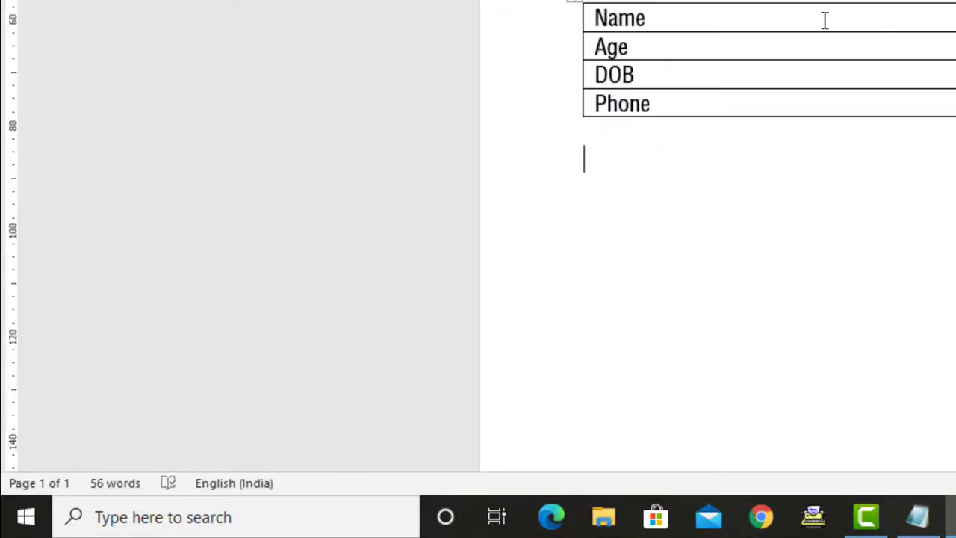
# Delete the personal-details table and the product table with Alt, A, D, T
pyautogui.click(824, 19)
pyautogui.hotkey('alt', 'a')
pyautogui.press('d')
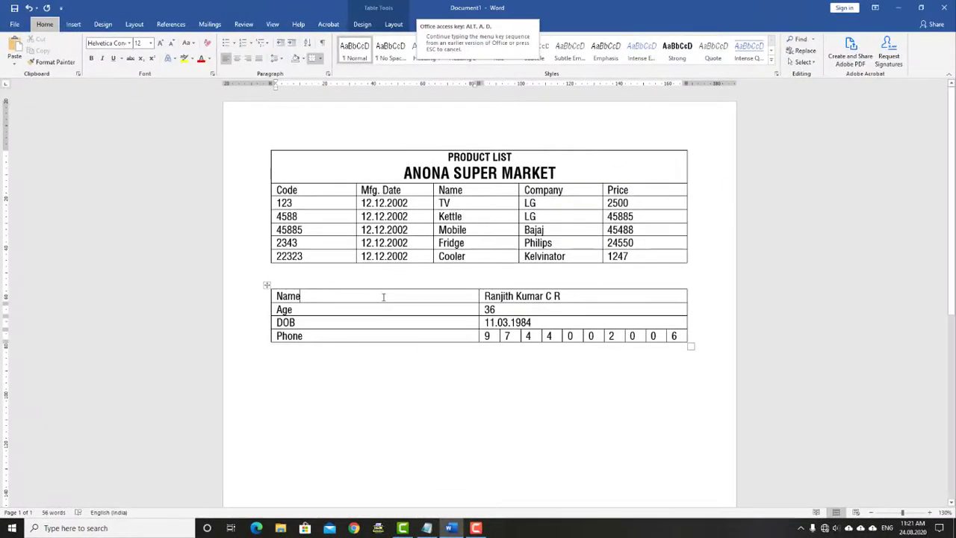
pyautogui.press('t')
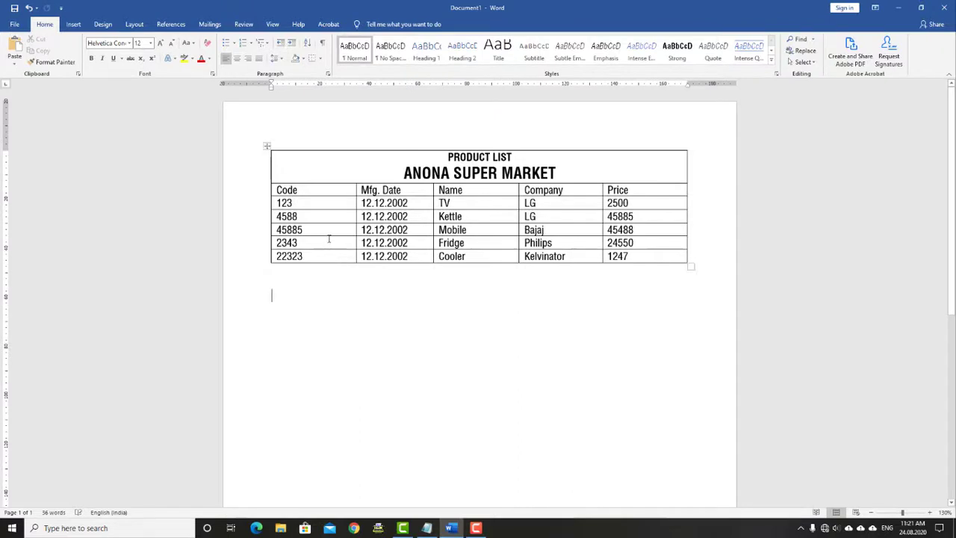
pyautogui.click(328, 239)
pyautogui.hotkey('alt', 'a')
pyautogui.press('d')
pyautogui.press('t')
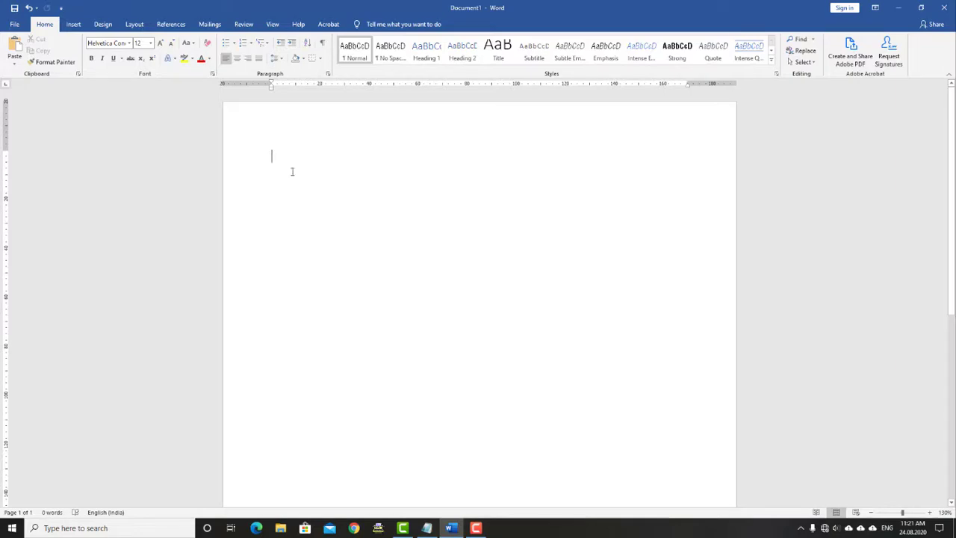
# Open the Insert Table dialog for a new table
pyautogui.hotkey('alt', 'a')
pyautogui.press('i')
pyautogui.press('t')
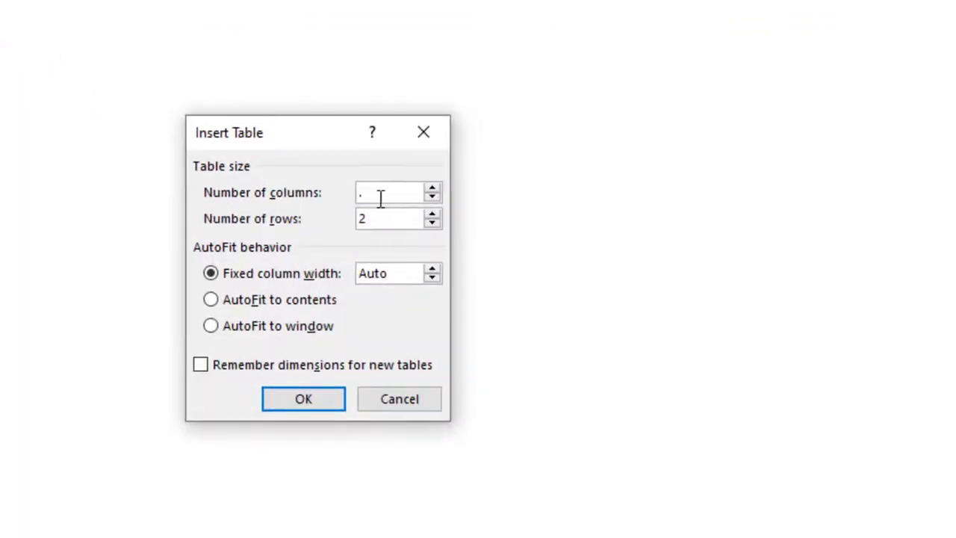
# Insert a five-column table and add an extra row from its last cell
pyautogui.press('BackSpace')
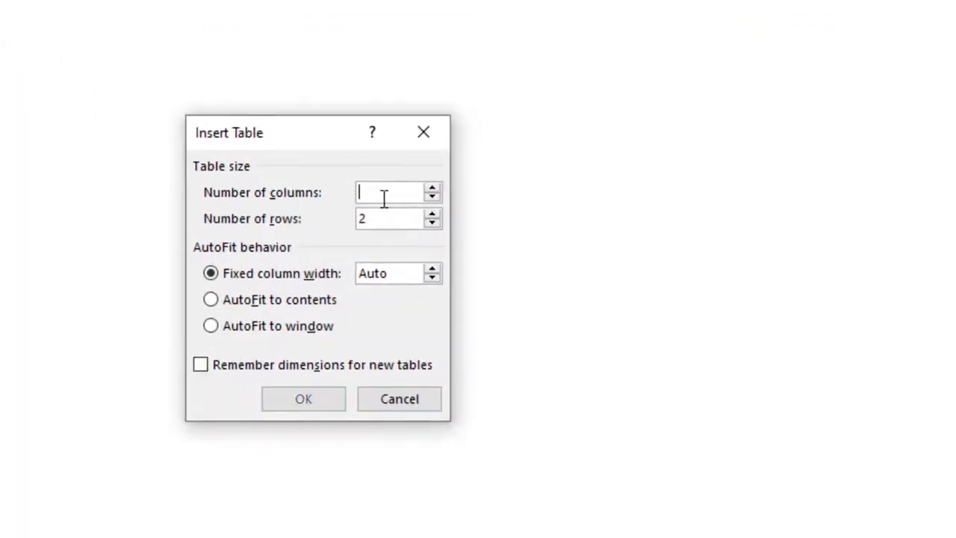
pyautogui.write('5')
pyautogui.press('Return')
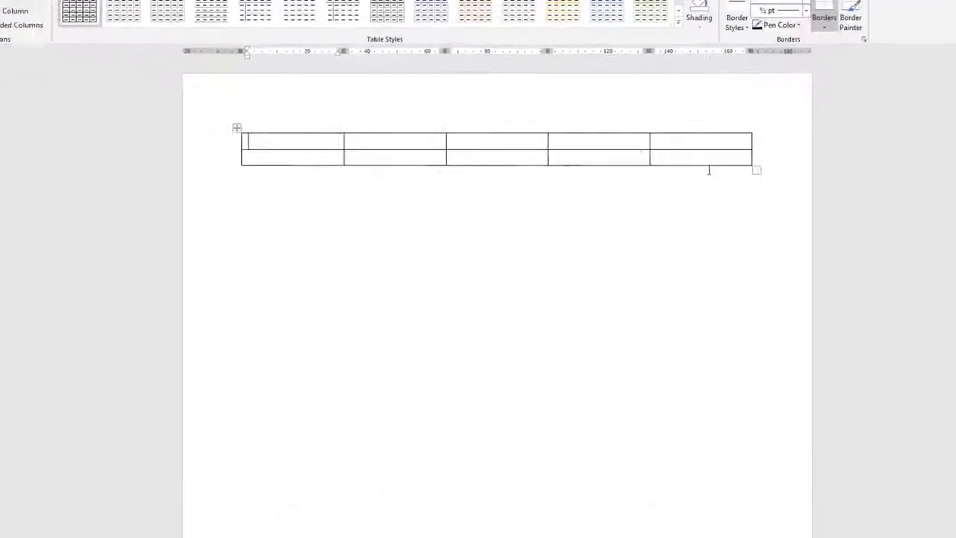
pyautogui.click(707, 160)
pyautogui.press('Tab')
pyautogui.press('Tab')
pyautogui.press('Tab')
pyautogui.press('Tab')
pyautogui.press('Tab')
pyautogui.press('Tab')
pyautogui.press('Tab')
pyautogui.press('Tab')
pyautogui.press('Tab')
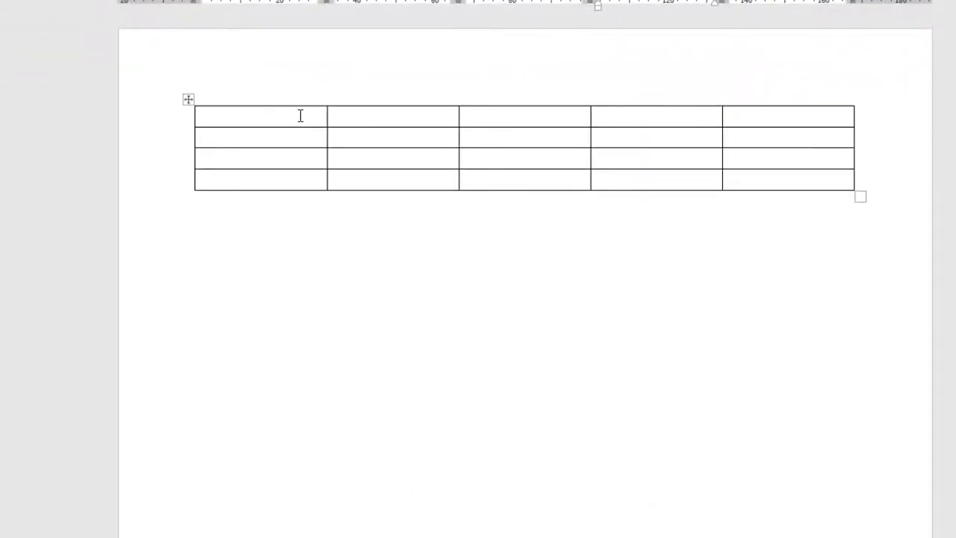
# Add an empty line above the table from its first cell
pyautogui.click(300, 115)
pyautogui.click(203, 88)
pyautogui.click(215, 119)
pyautogui.click(196, 114)
pyautogui.click(239, 121)
pyautogui.click(176, 120)
pyautogui.click(240, 121)
pyautogui.press('Return')
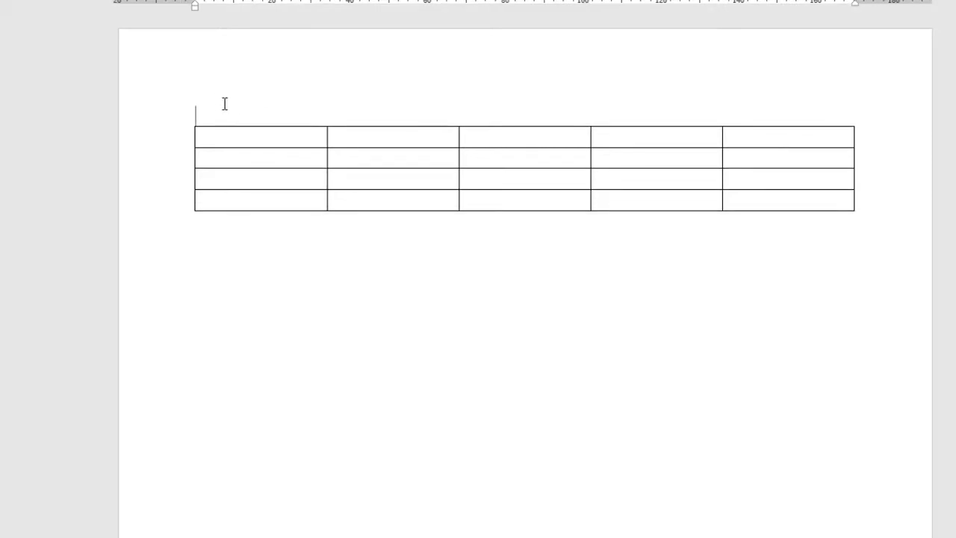
# Generate sample paragraph text above the table with =rand(1,10)
pyautogui.write('=rand(1,10)')
pyautogui.press('Return')
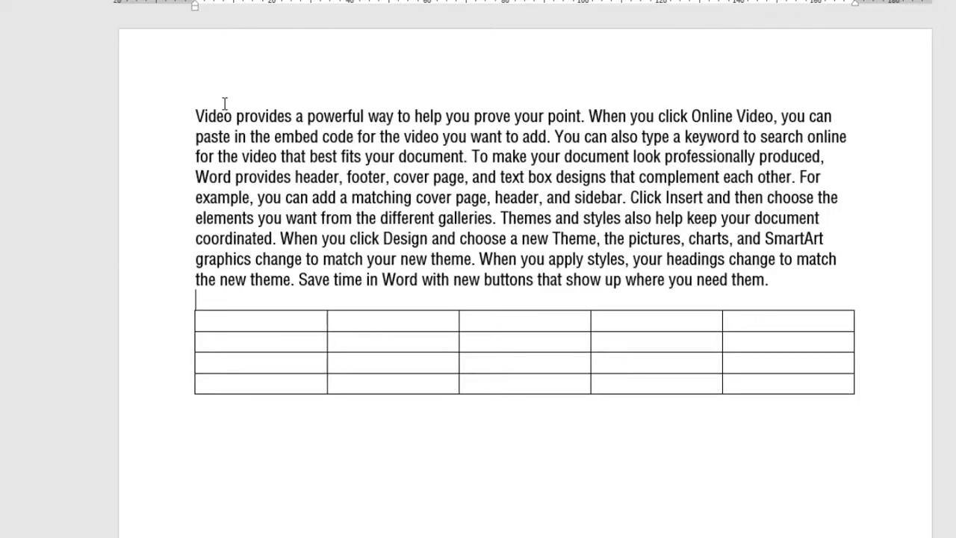
pyautogui.click(322, 320)
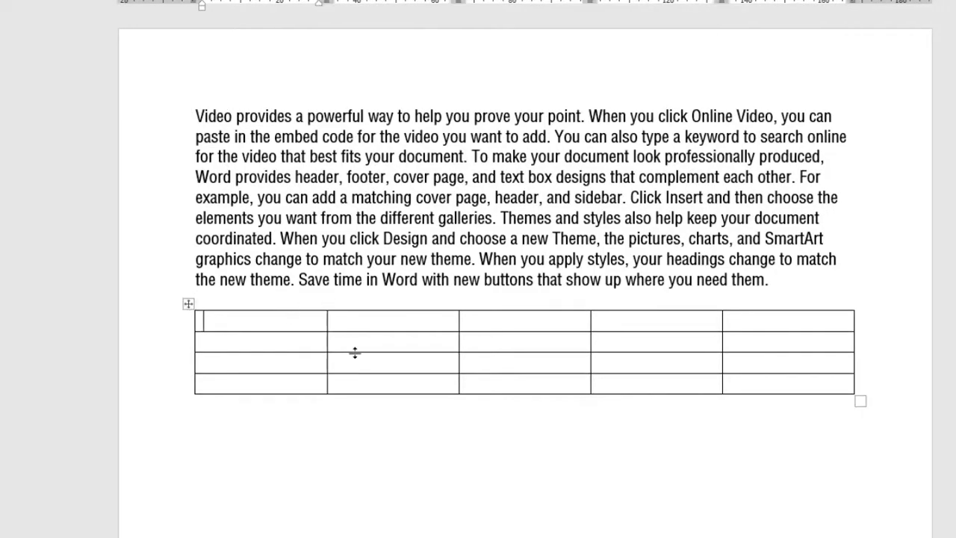
pyautogui.click(755, 389)
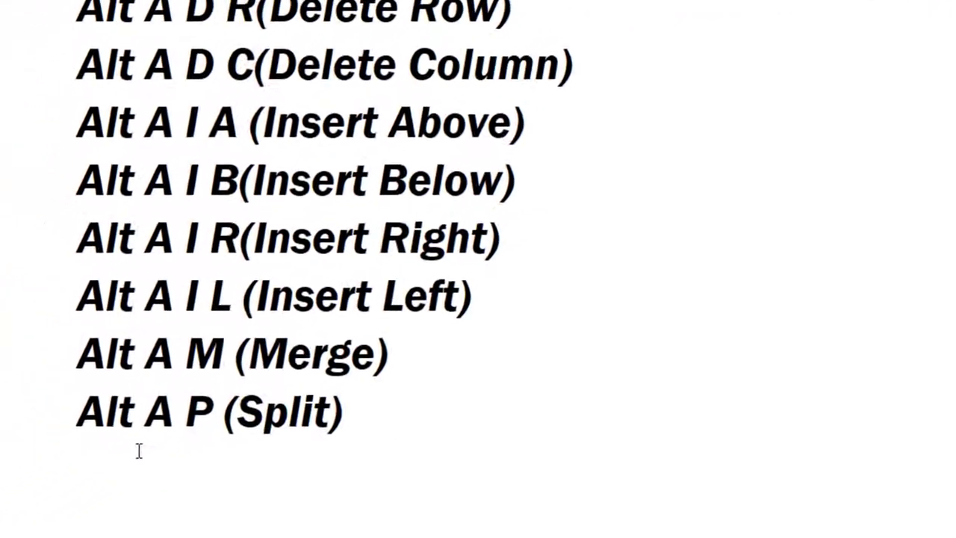
# Add the note 'Alt A T (Split Table)' to the shortcut list
pyautogui.write('Alt A ')
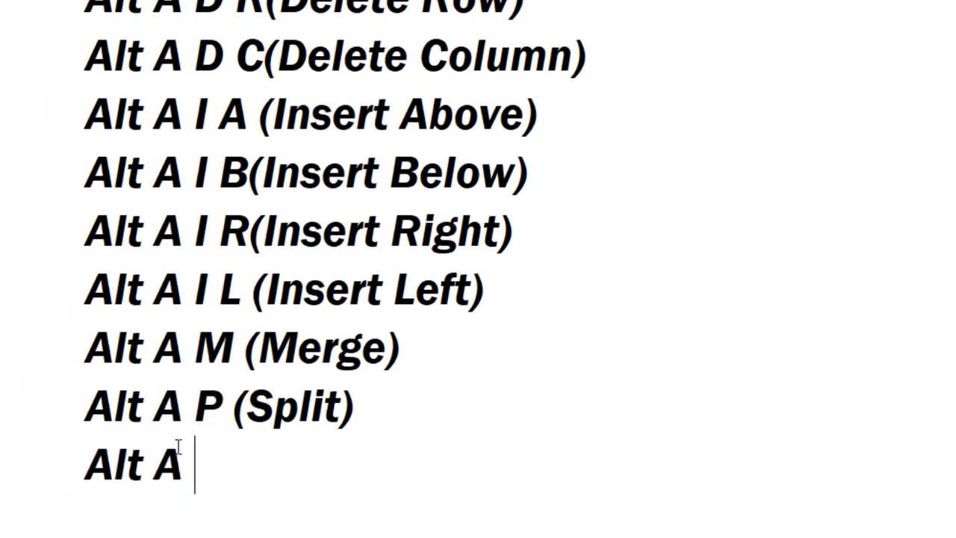
pyautogui.write('T (Spliyt')
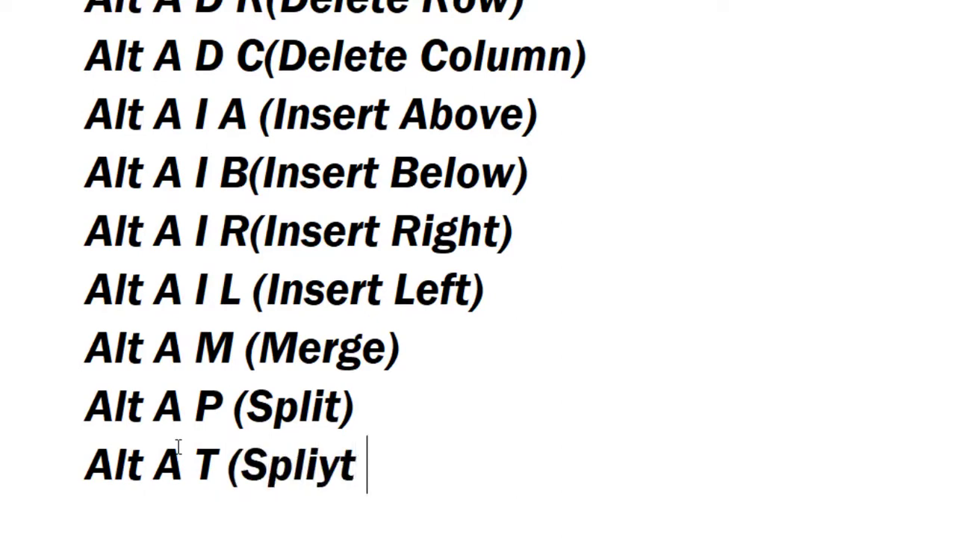
pyautogui.press('BackSpace')
pyautogui.press('BackSpace')
pyautogui.write('t Table)')
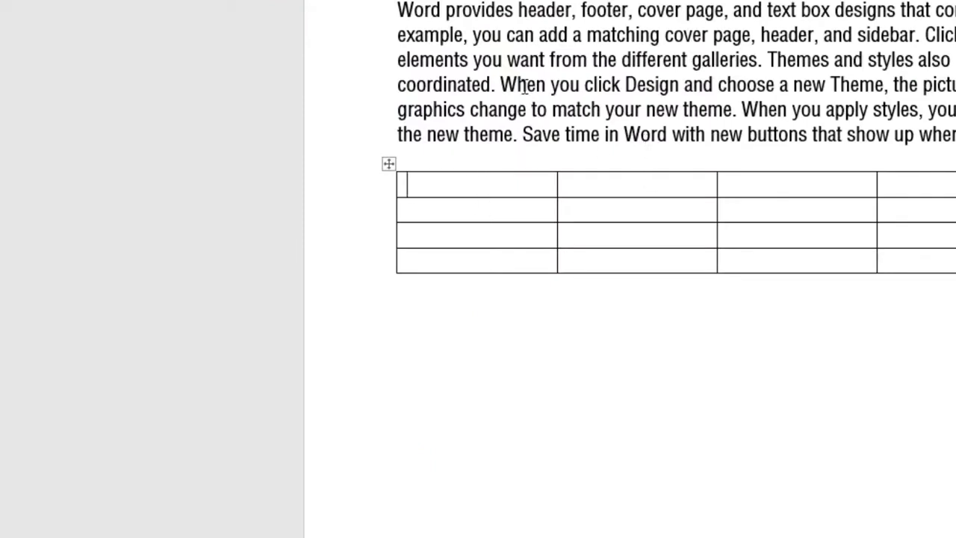
# Undo the sample text and empty table, restoring the product and personal-details tables
pyautogui.scroll(-3, 527, 88)
pyautogui.hotkey('ctrl', 'z')
pyautogui.hotkey('ctrl', 'z')
pyautogui.hotkey('ctrl', 'z')
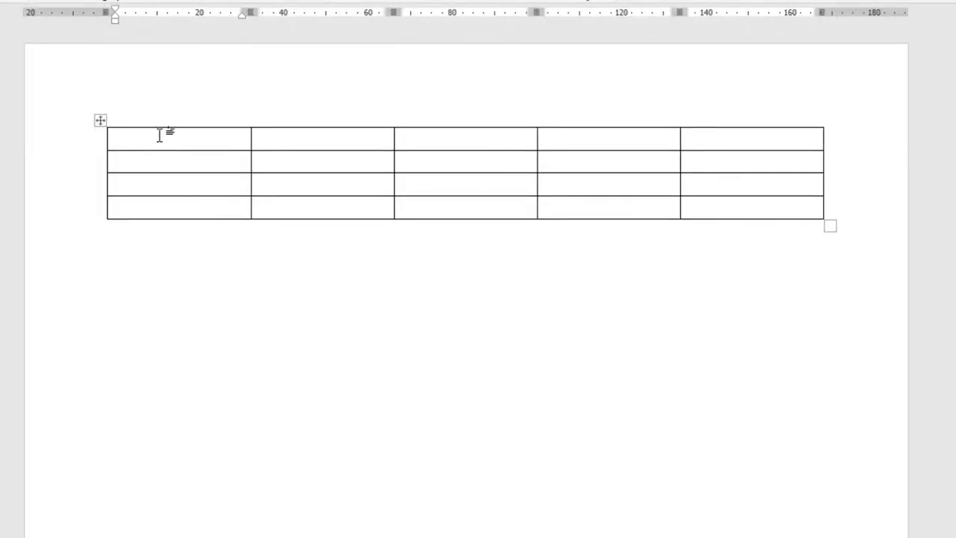
pyautogui.click(122, 107)
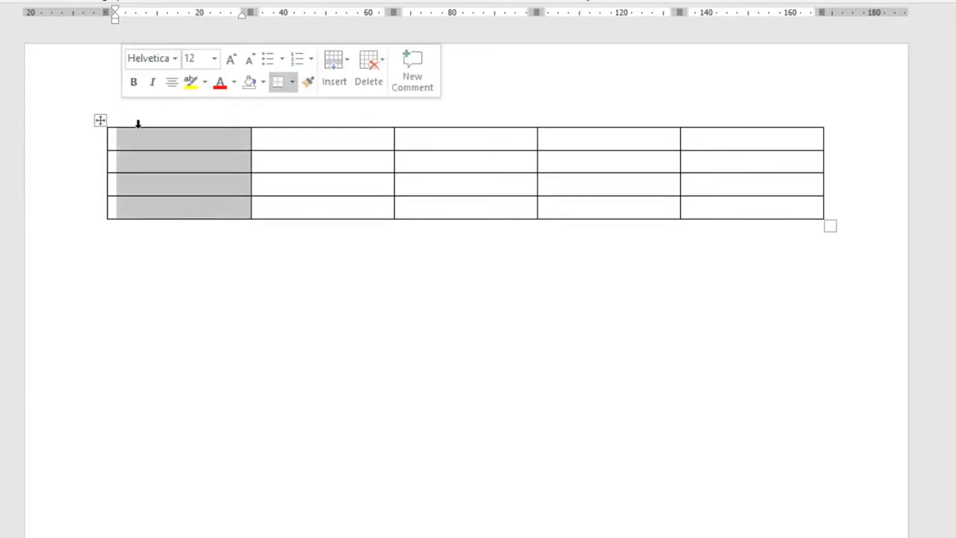
pyautogui.click(142, 143)
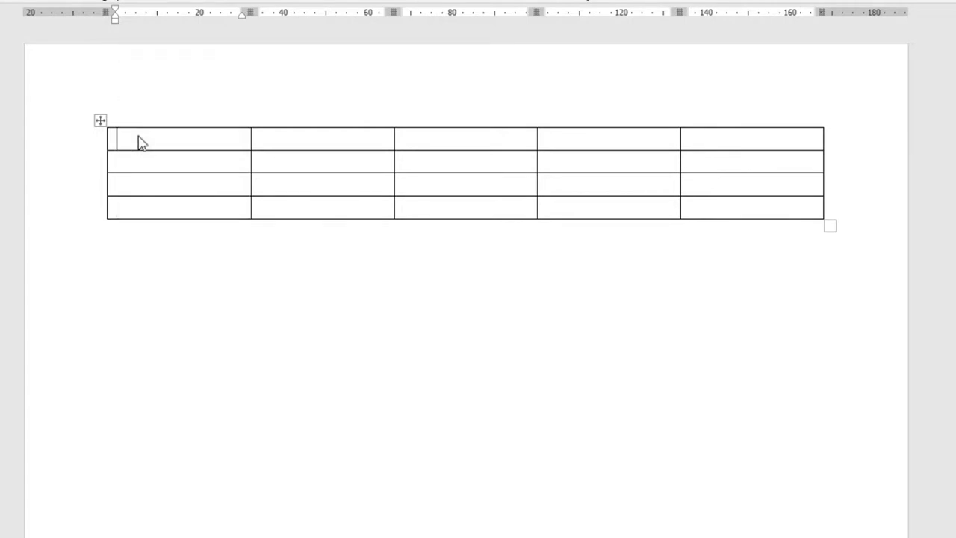
pyautogui.press('Return')
pyautogui.press('Delete')
pyautogui.hotkey('ctrl', 'z')
pyautogui.hotkey('ctrl', 'z')
pyautogui.hotkey('ctrl', 'z')
pyautogui.hotkey('ctrl', 'z')
pyautogui.hotkey('ctrl', 'z')
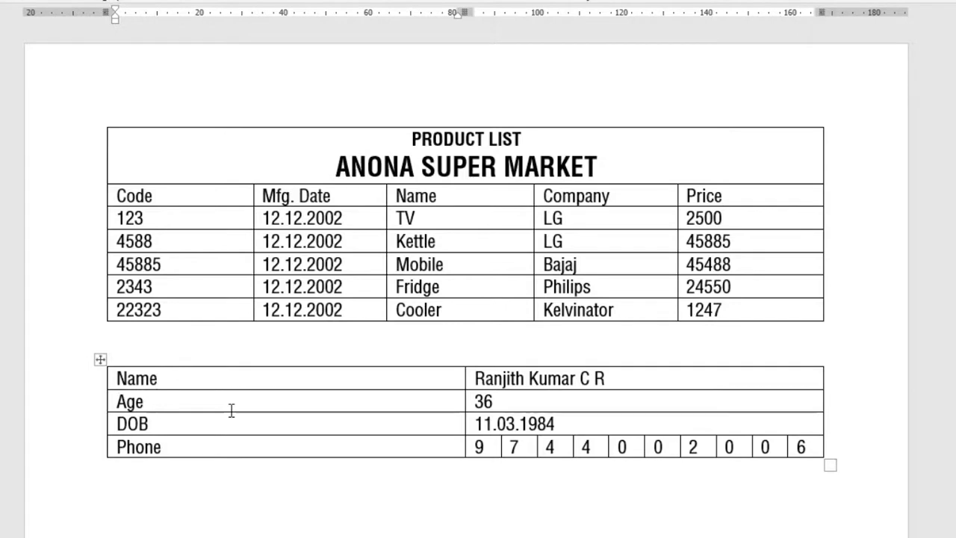
# Undo the personal-details table and place the caret in the Fridge row
pyautogui.hotkey('ctrl', 'z')
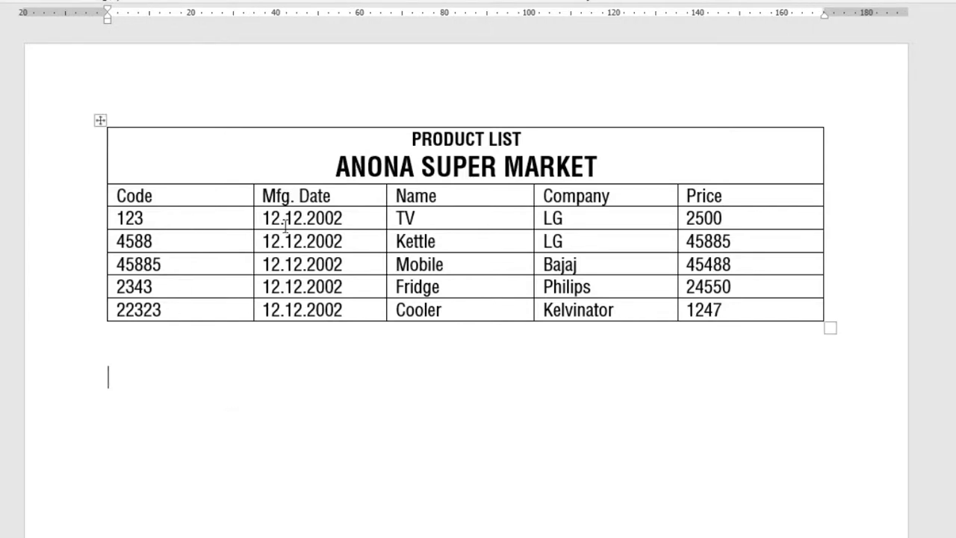
pyautogui.moveTo(444, 226); pyautogui.dragTo(441, 316)
pyautogui.click(441, 316)
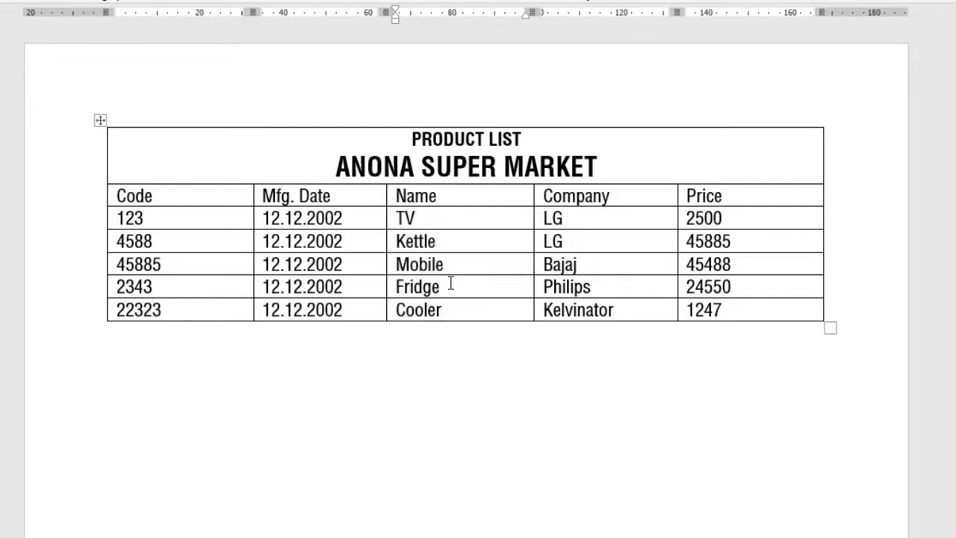
pyautogui.click(450, 282)
pyautogui.keyDown('shift'); pyautogui.click(449, 304); pyautogui.keyUp('shift')
pyautogui.click(373, 291)
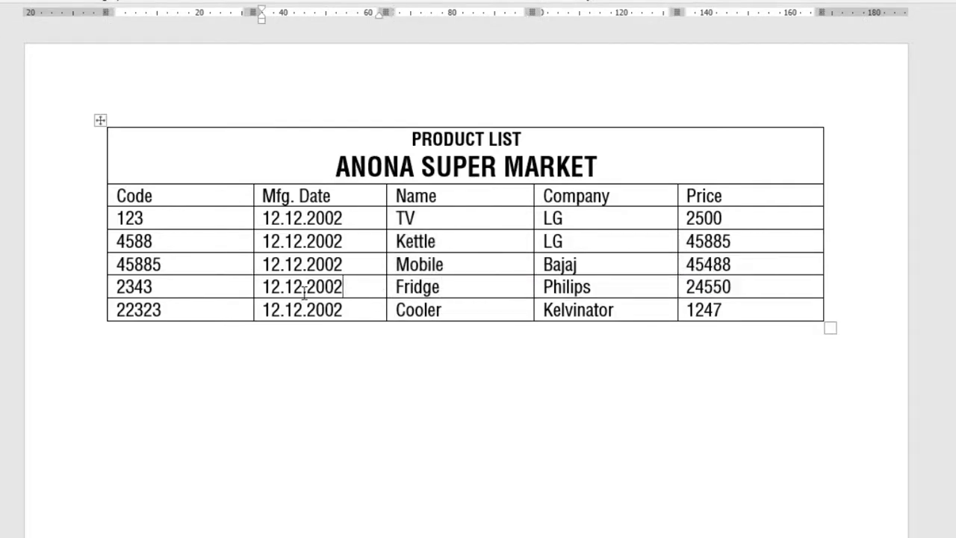
pyautogui.moveTo(226, 284); pyautogui.dragTo(681, 312)
pyautogui.click(475, 291)
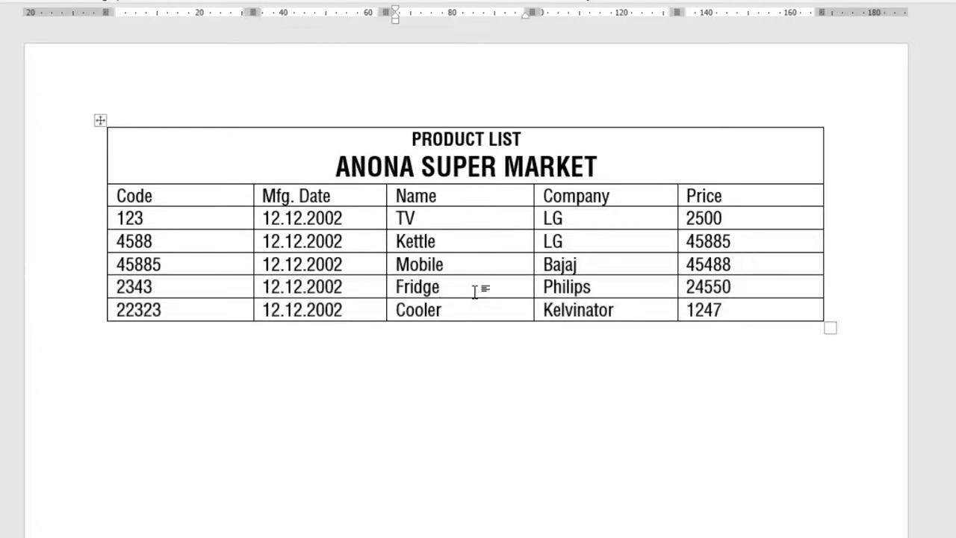
# Split the product table at the Fridge row and add blank lines between the parts
pyautogui.hotkey('ctrl', 'shift', 'Return')
pyautogui.press('Return')
pyautogui.press('Return')
pyautogui.press('Return')
pyautogui.press('Return')
pyautogui.press('Return')
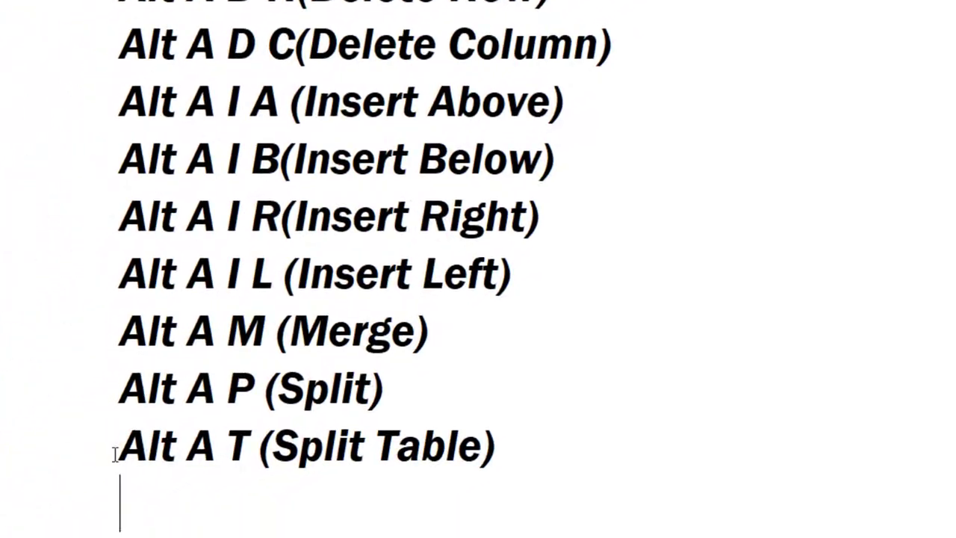
pyautogui.moveTo(120, 446); pyautogui.dragTo(273, 446)
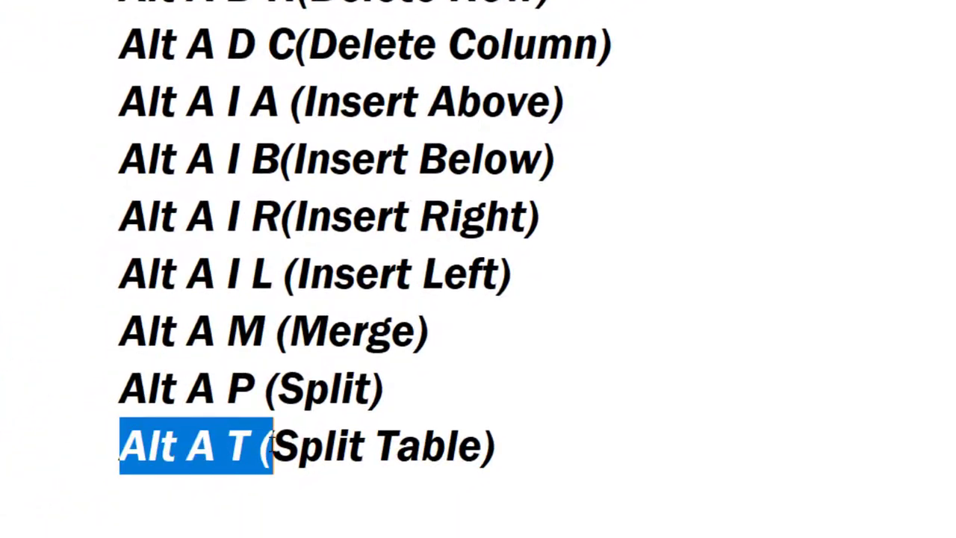
pyautogui.click(160, 496)
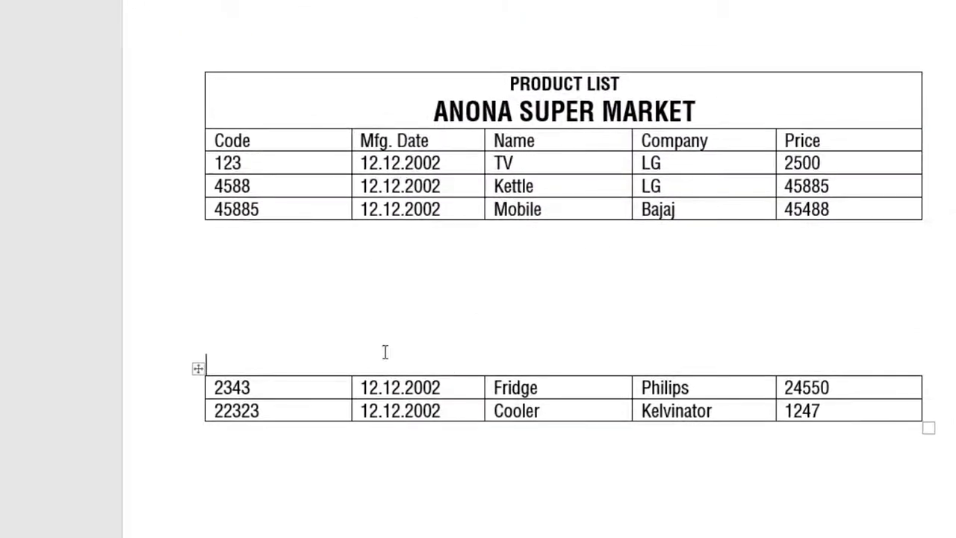
# Delete the blank lines so the two halves rejoin into one five-row product table, then start a new table below
pyautogui.click(244, 234)
pyautogui.click(241, 256)
pyautogui.press('Delete')
pyautogui.press('Delete')
pyautogui.press('Delete')
pyautogui.press('Delete')
pyautogui.press('Delete')
pyautogui.press('Delete')
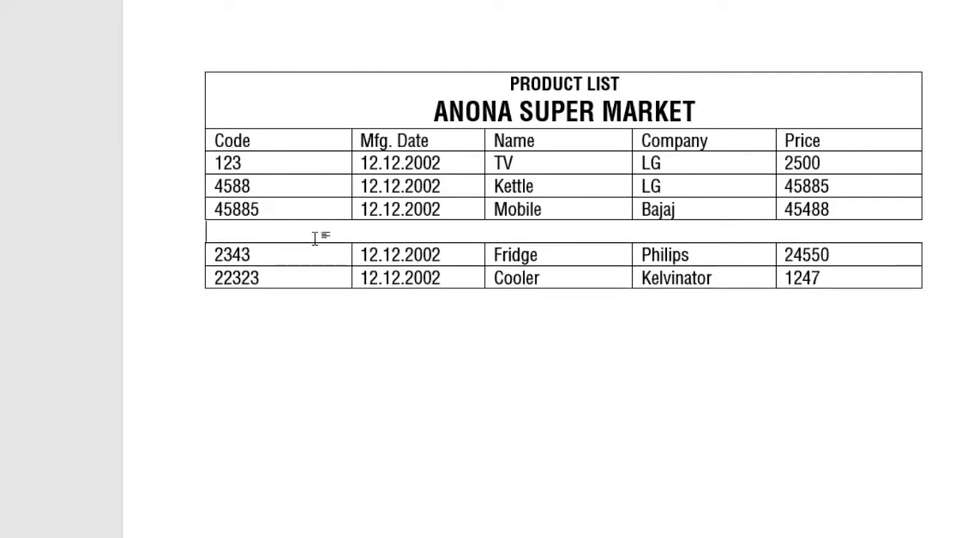
pyautogui.press('Delete')
pyautogui.click(239, 304)
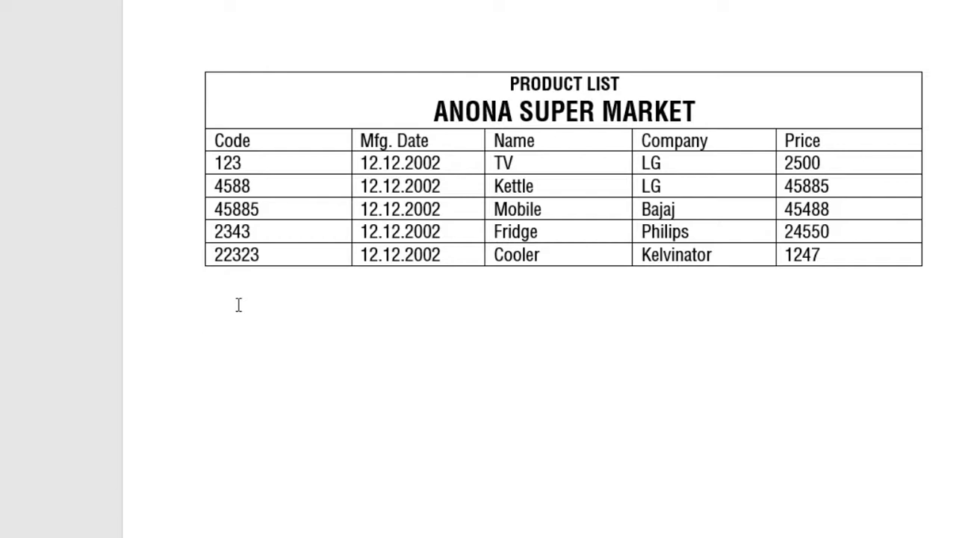
pyautogui.press('i')
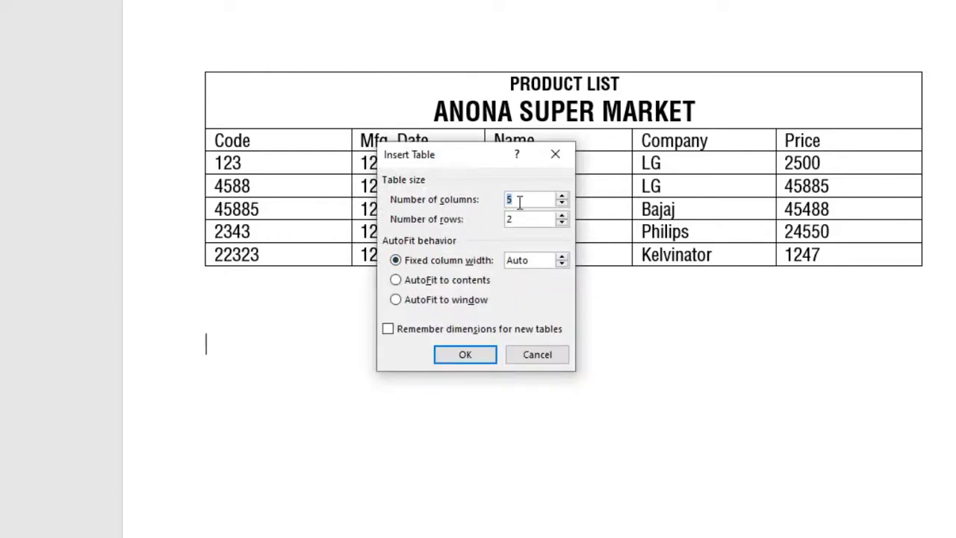
# Insert a four-column, one-row table below the product table
pyautogui.press('Tab')
pyautogui.write('1')
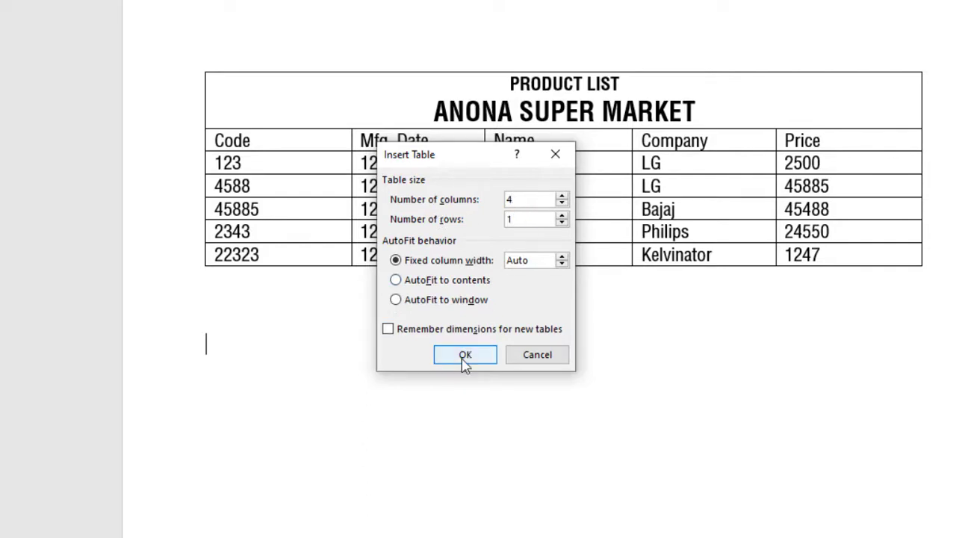
pyautogui.click(465, 354)
pyautogui.click(264, 407)
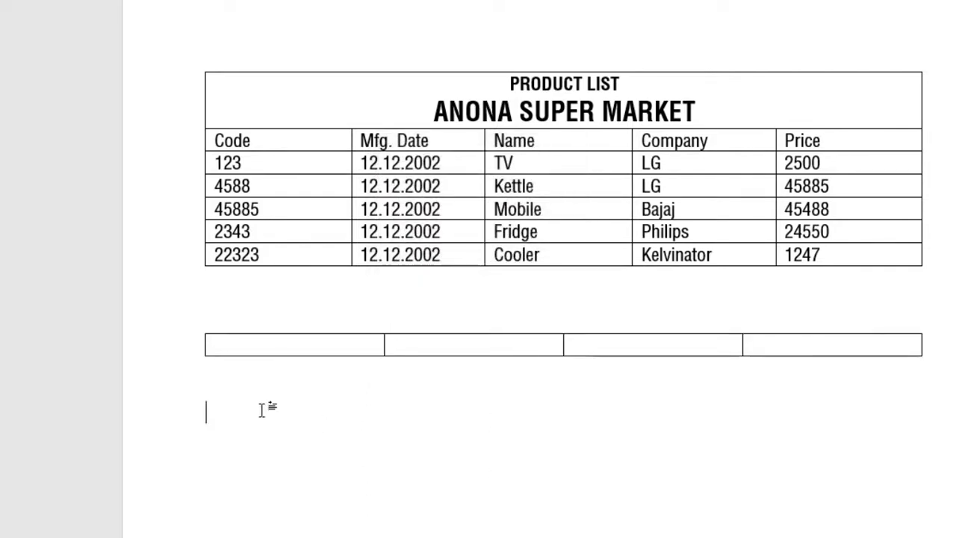
# Delete the chart from the new table's first cell
pyautogui.click(368, 351)
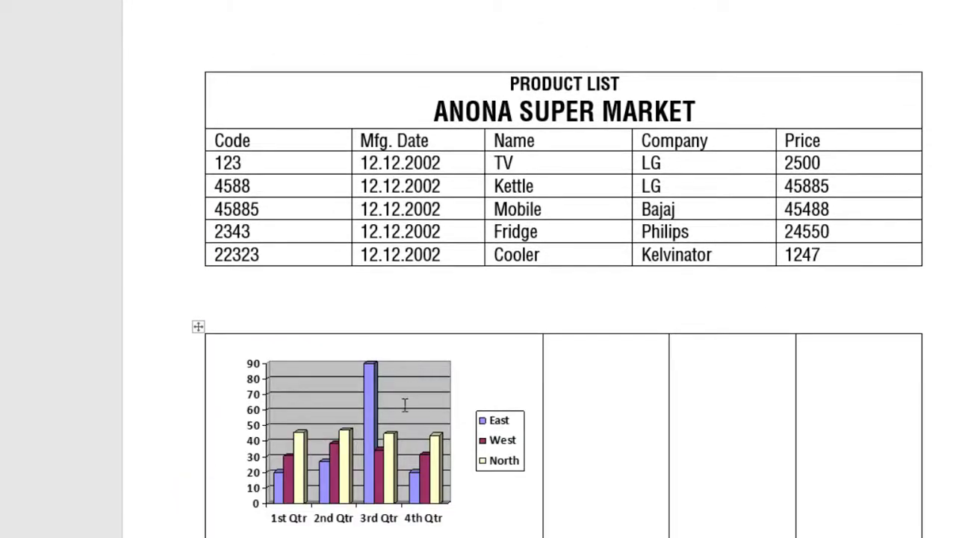
pyautogui.click(404, 404)
pyautogui.press('Delete')
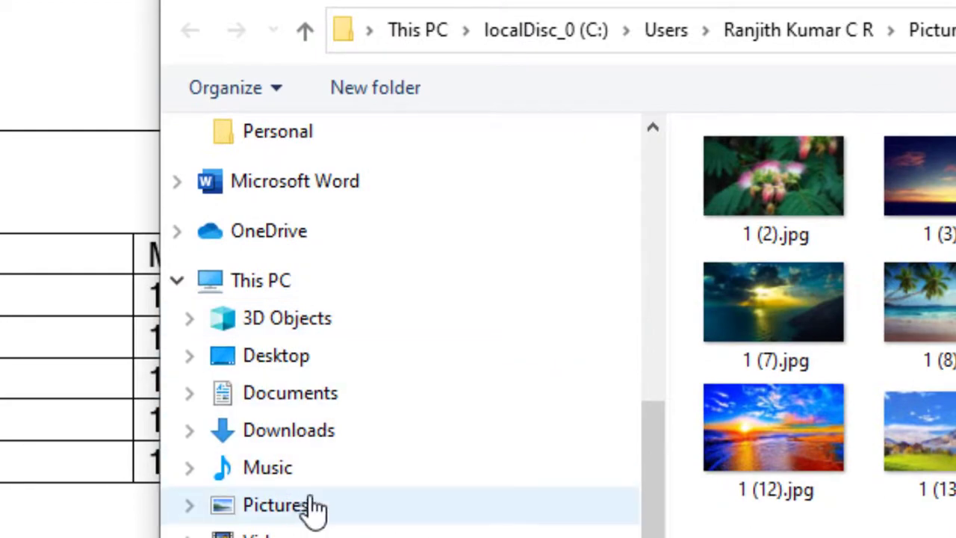
# Insert a portrait photo from the Pictures library into the first cell and shrink it to fit
pyautogui.click(314, 507)
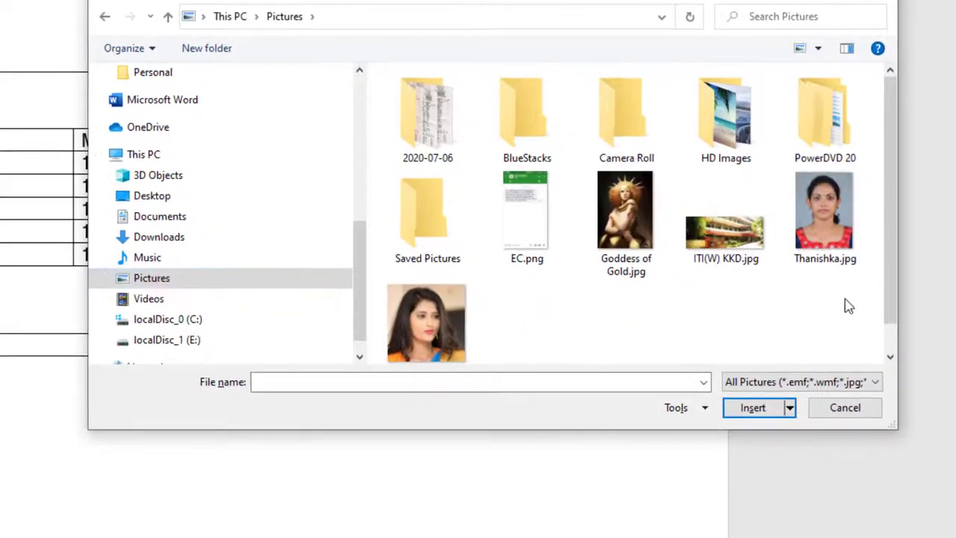
pyautogui.click(796, 258)
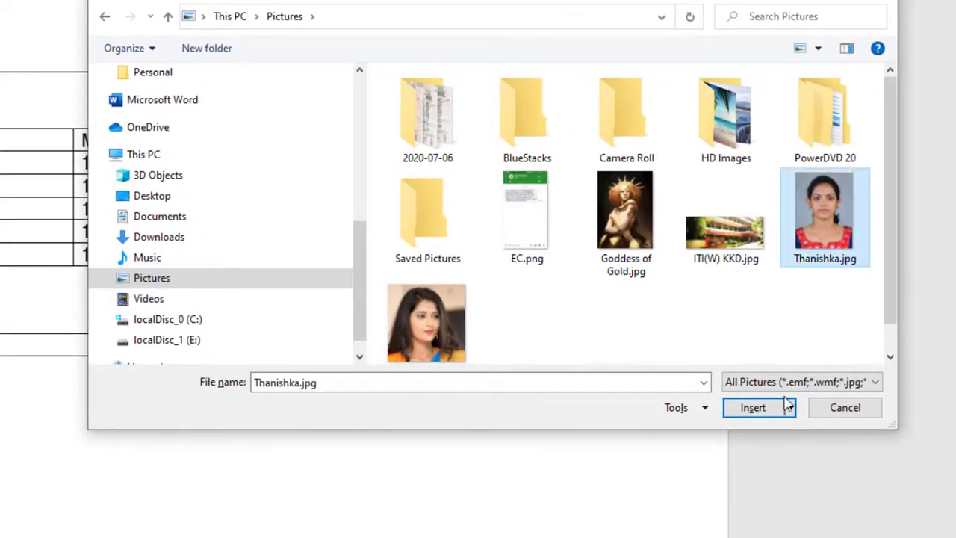
pyautogui.click(757, 406)
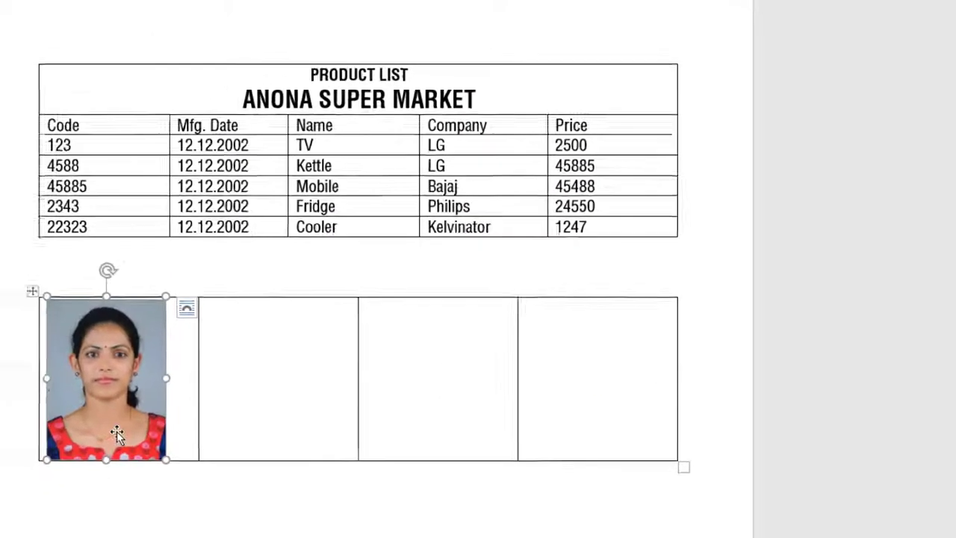
pyautogui.moveTo(166, 459); pyautogui.dragTo(140, 424)
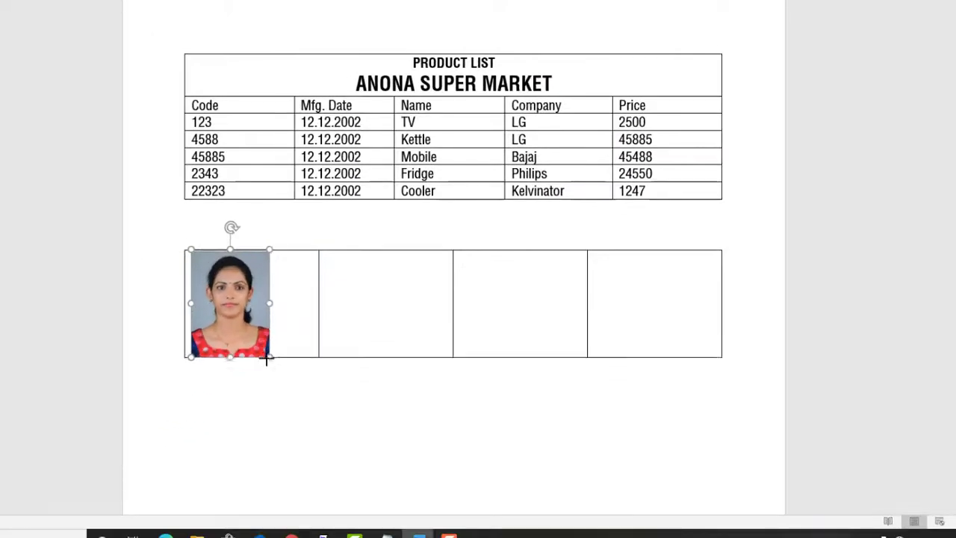
# Insert Goddess of Gold.jpg into the second cell and shrink it
pyautogui.click(408, 321)
pyautogui.hotkey('alt', 'n')
pyautogui.press('p')
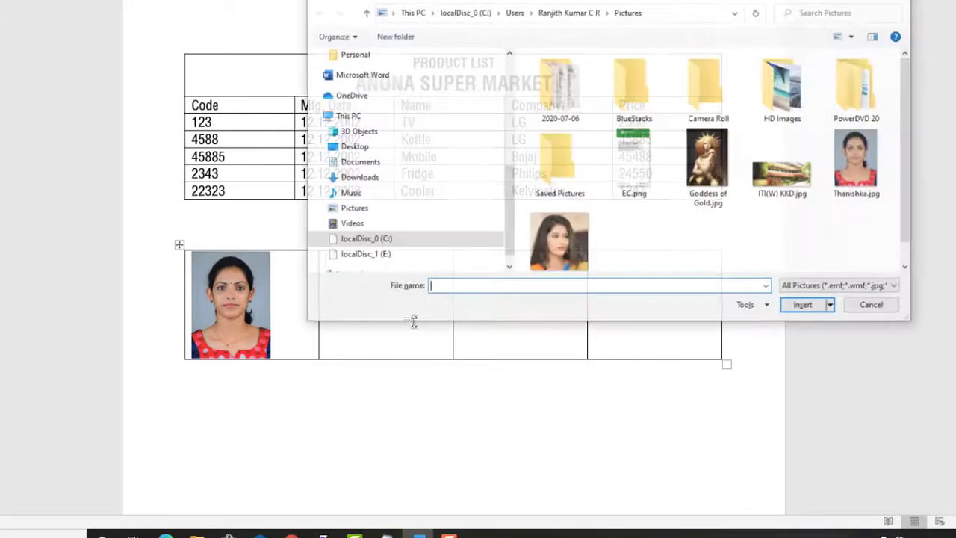
pyautogui.click(708, 164)
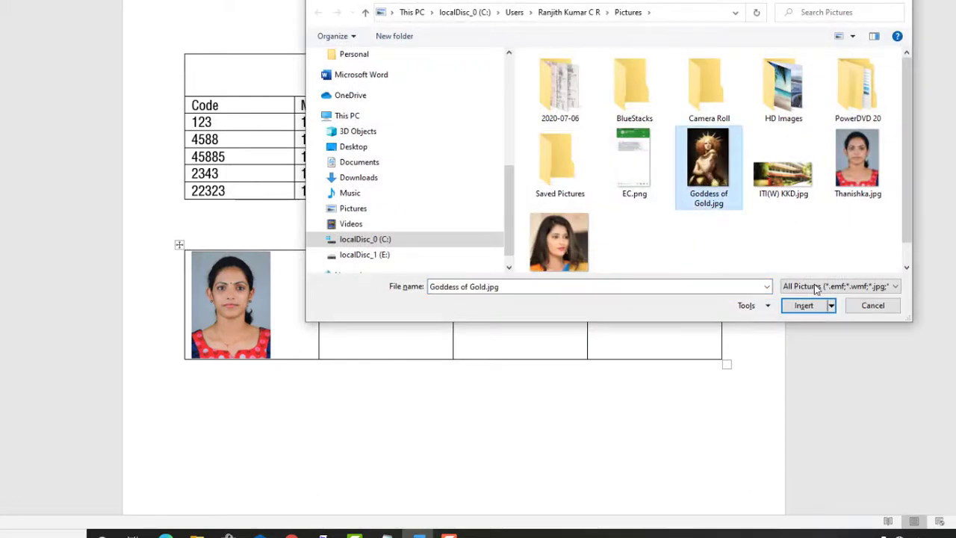
pyautogui.click(804, 305)
pyautogui.scroll(-3, 616, 237)
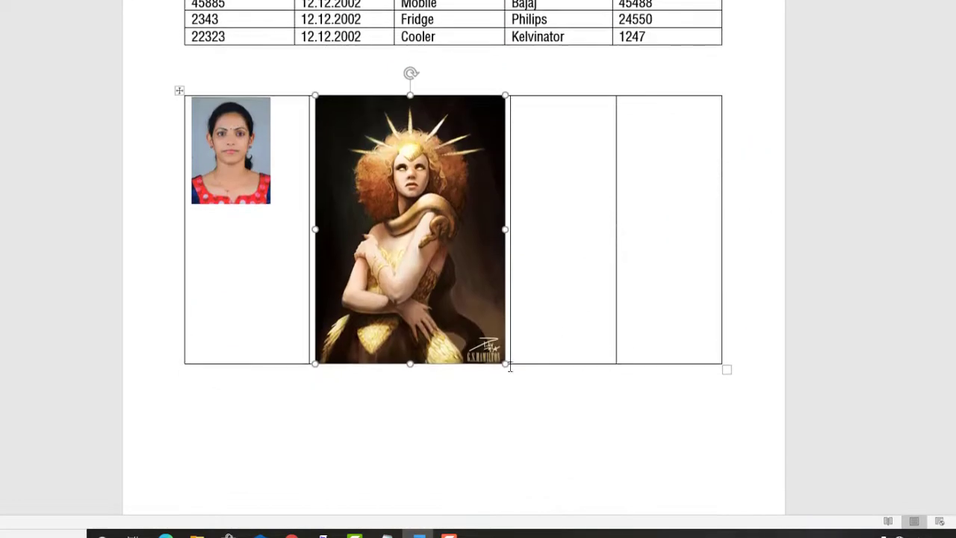
pyautogui.moveTo(506, 370); pyautogui.dragTo(407, 213)
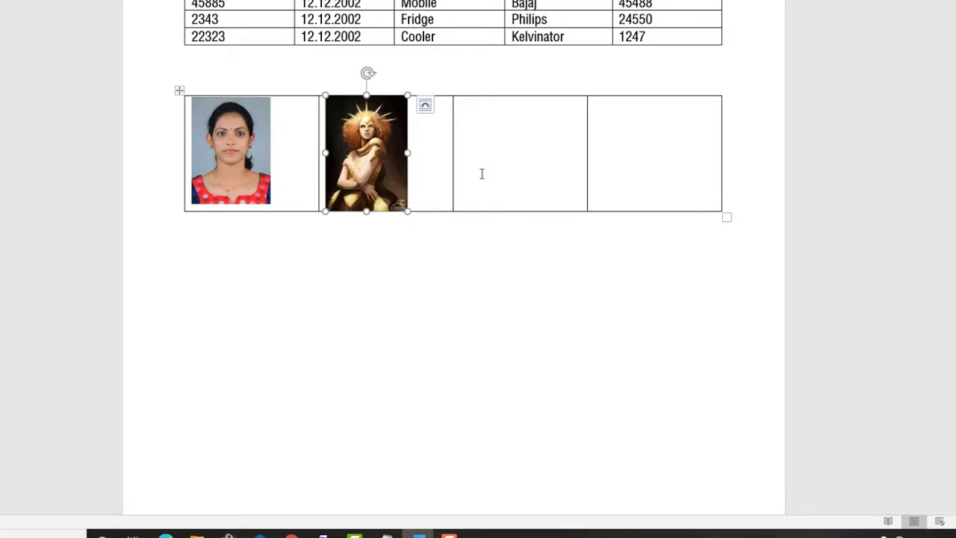
# Insert the long-haired woman's photo into the third cell and shrink it to fit
pyautogui.click(482, 173)
pyautogui.hotkey('alt', 'n')
pyautogui.press('p')
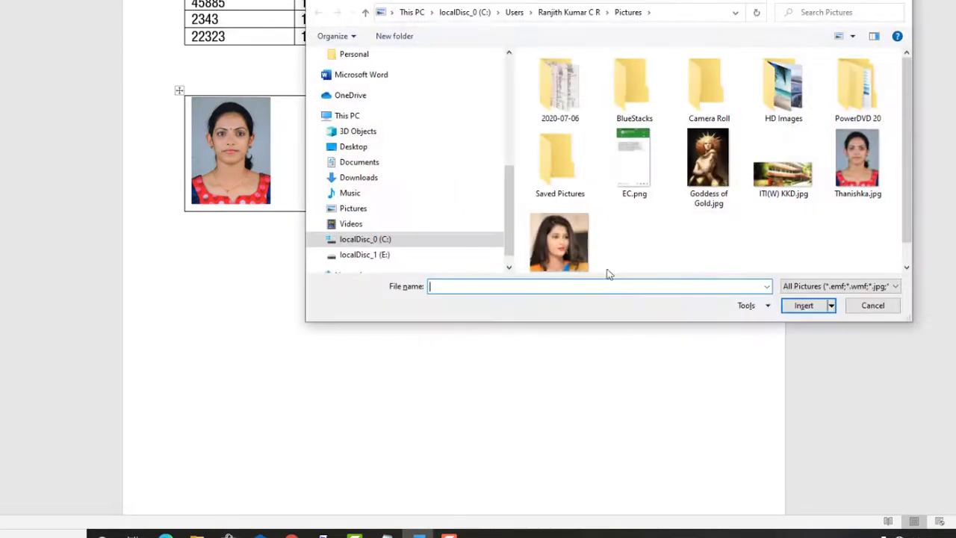
pyautogui.doubleClick(565, 241)
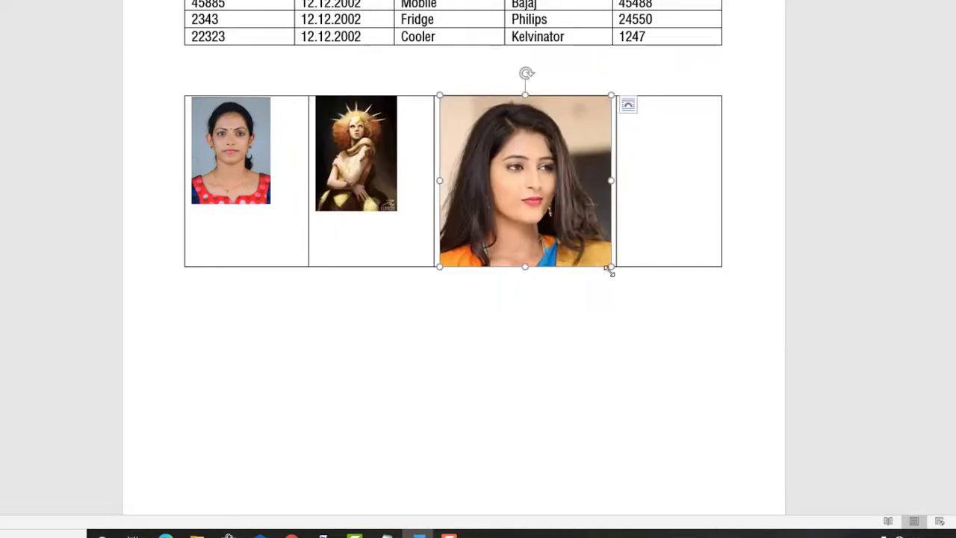
pyautogui.moveTo(611, 266); pyautogui.dragTo(546, 201)
# Insert ITI(W) KKD.jpg into the fourth cell and shrink it to fit
pyautogui.click(626, 161)
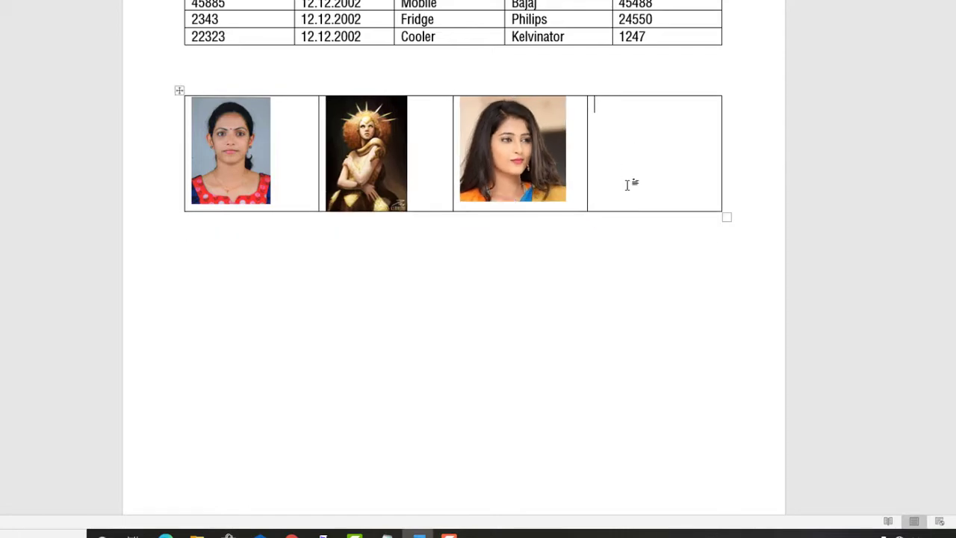
pyautogui.hotkey('alt', 'n')
pyautogui.press('p')
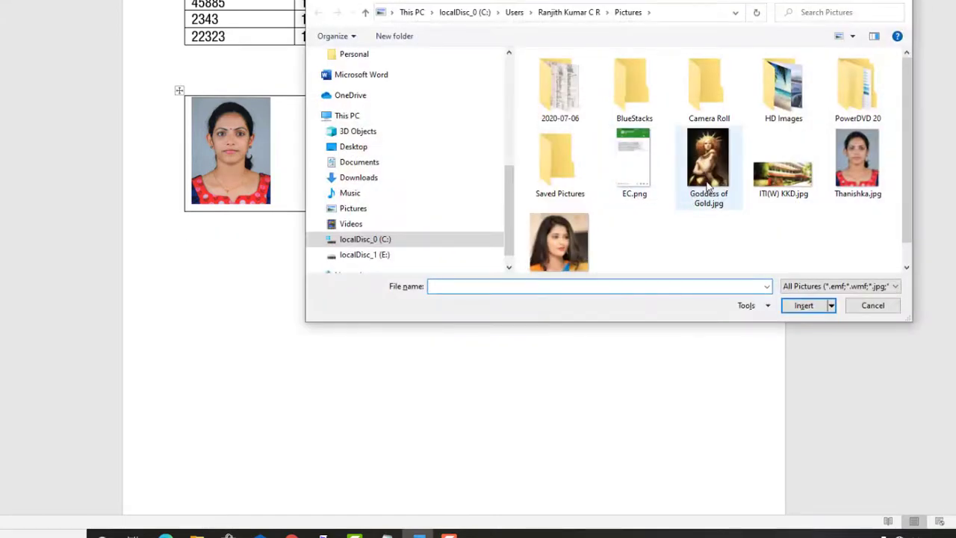
pyautogui.click(784, 161)
pyautogui.click(803, 306)
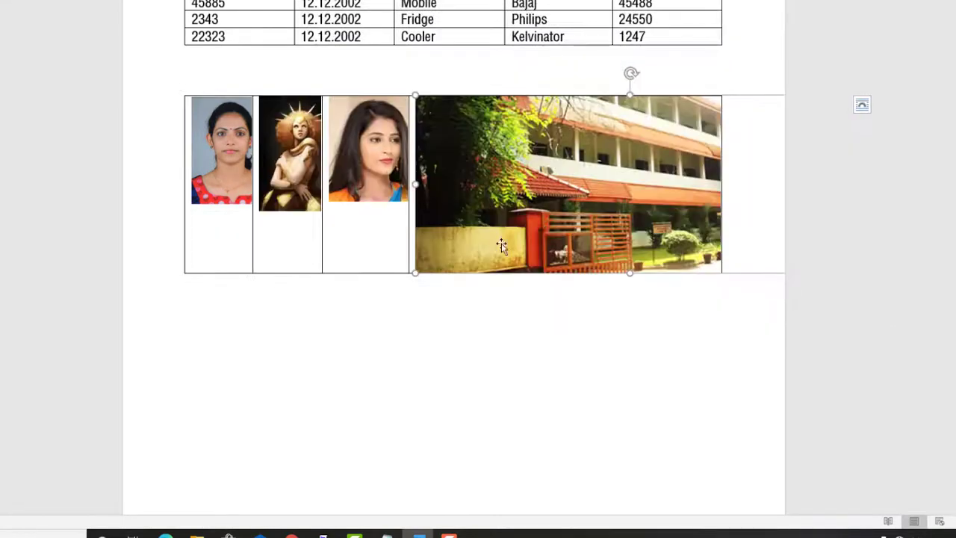
pyautogui.moveTo(539, 222); pyautogui.dragTo(703, 139)
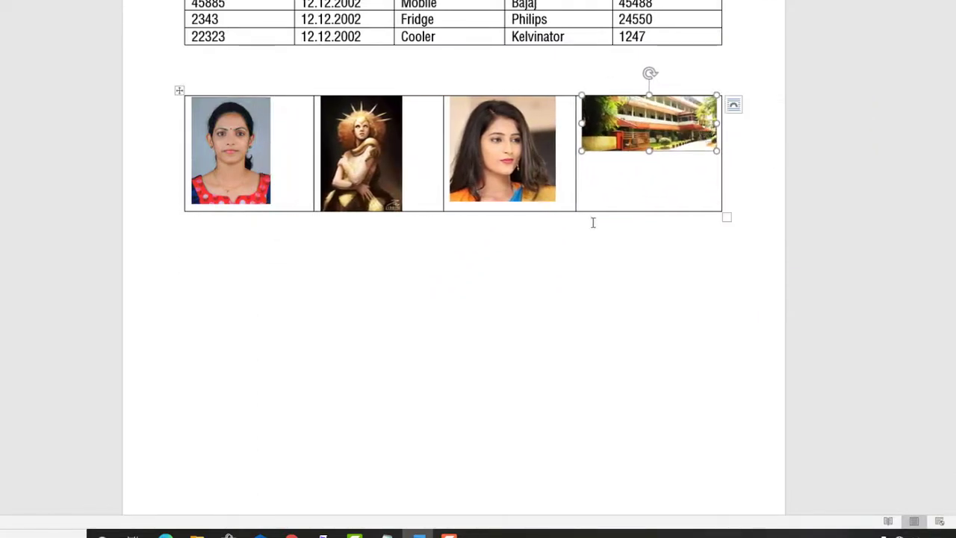
pyautogui.click(532, 294)
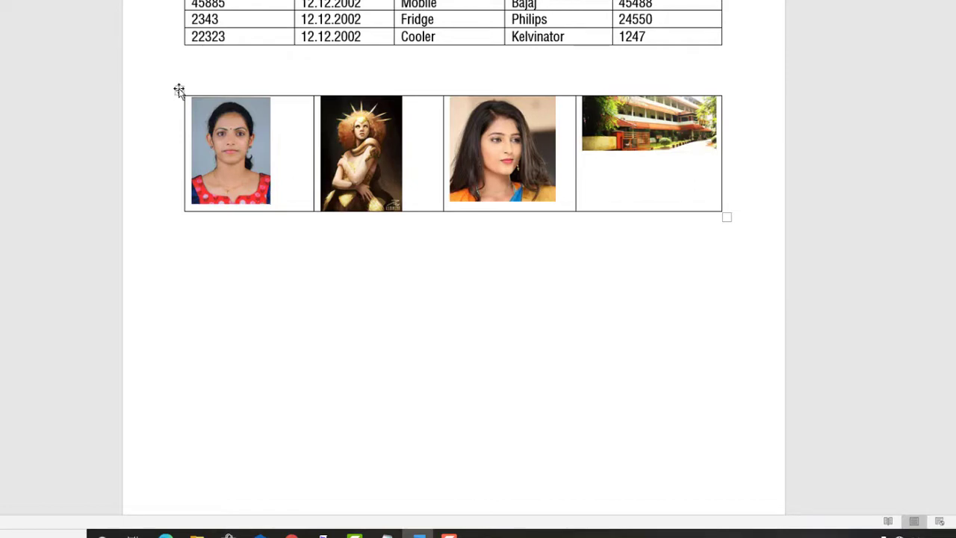
pyautogui.click(177, 90)
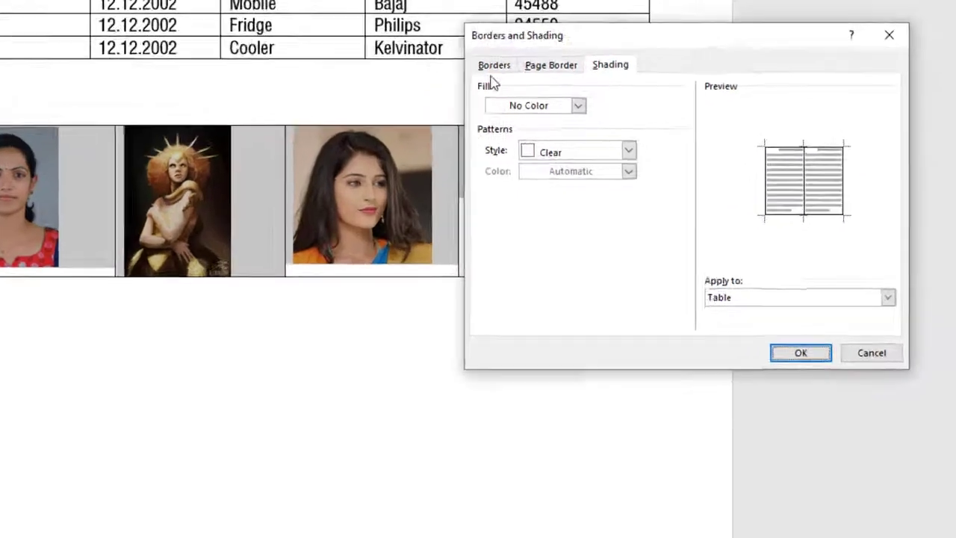
# Apply the None border setting to the whole picture table
pyautogui.click(602, 50)
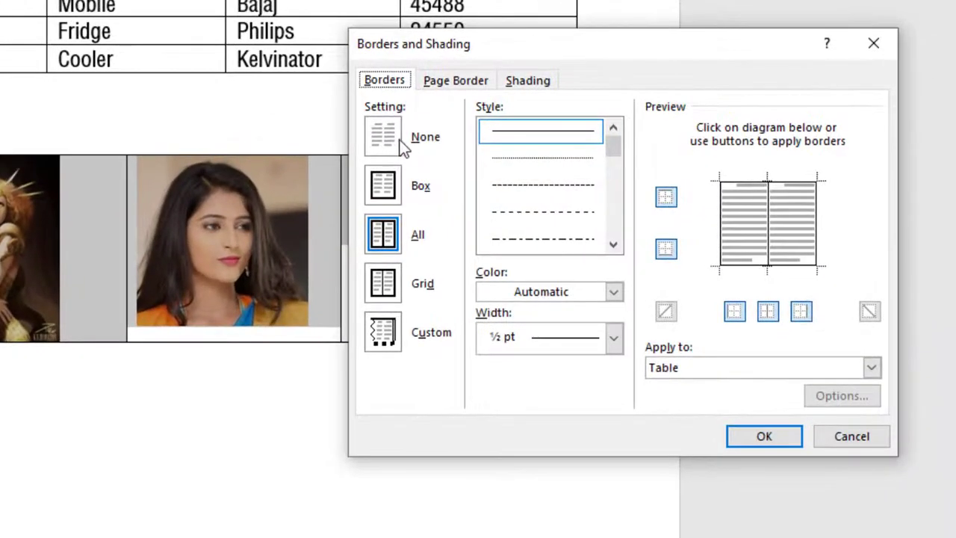
pyautogui.click(403, 147)
pyautogui.click(748, 440)
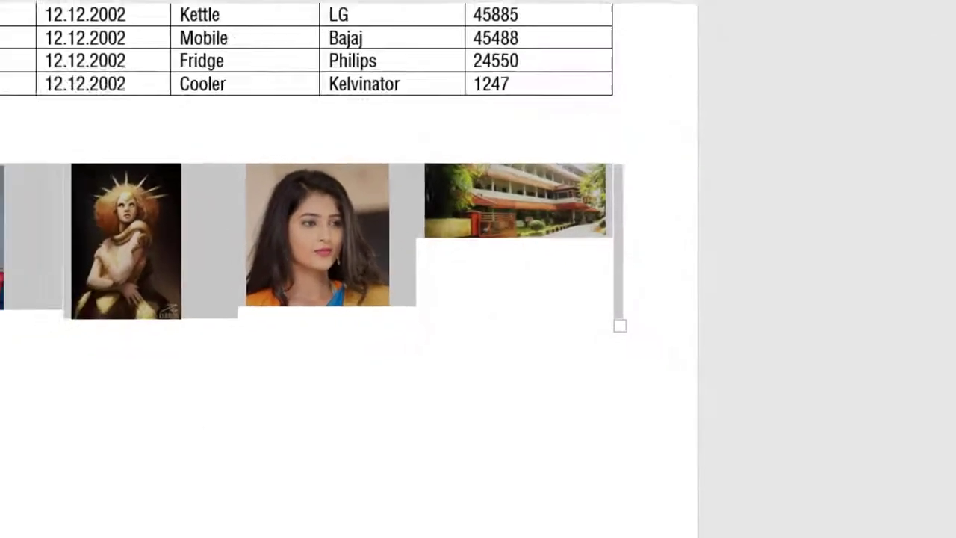
pyautogui.click(286, 318)
pyautogui.scroll(3, 384, 338)
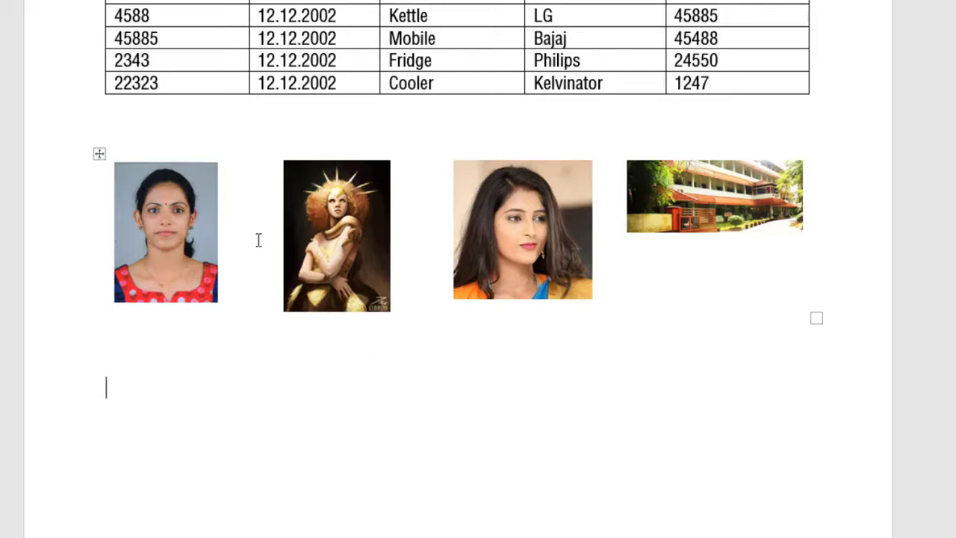
# Turn on View Gridlines so dotted lines outline the borderless picture table's four cells
pyautogui.click(101, 155)
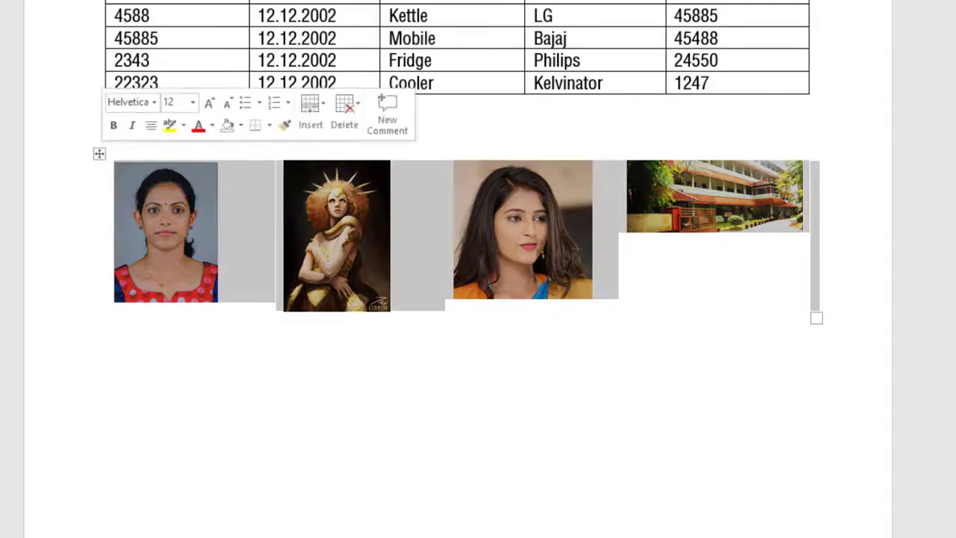
pyautogui.click(412, 23)
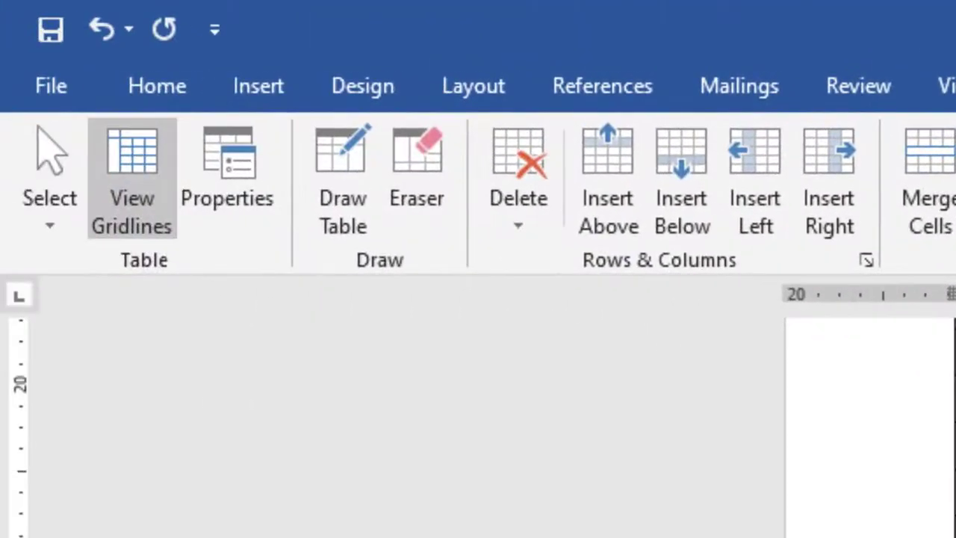
pyautogui.click(157, 86)
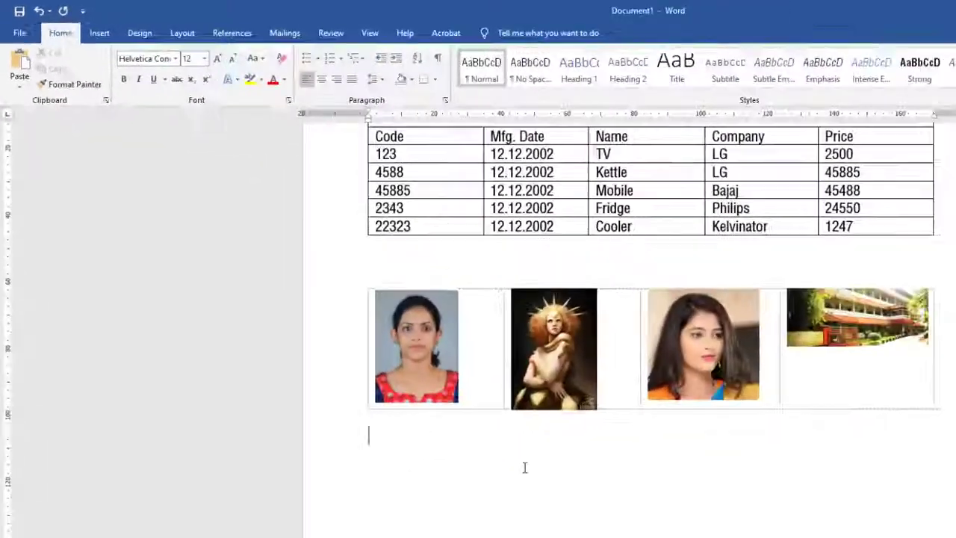
pyautogui.scroll(6, 476, 423)
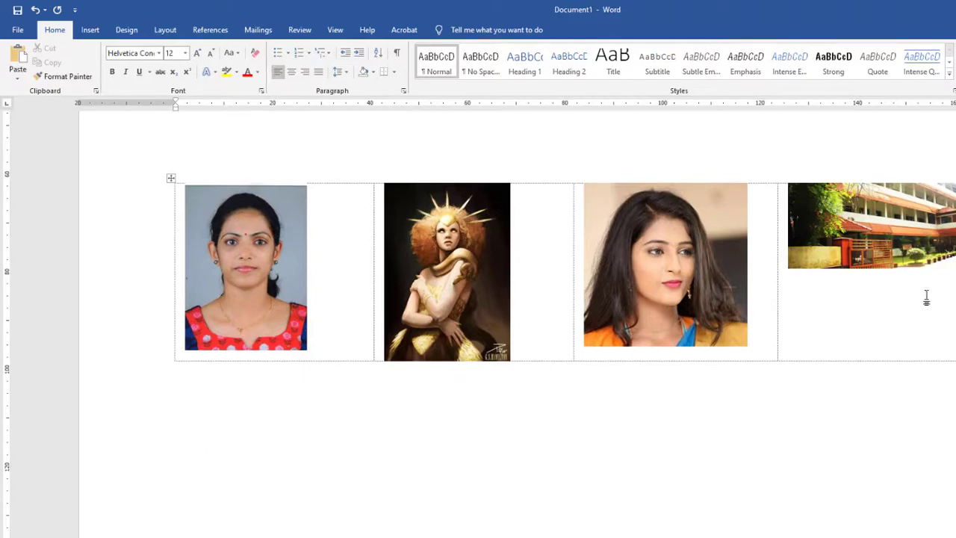
pyautogui.click(342, 248)
pyautogui.click(486, 30)
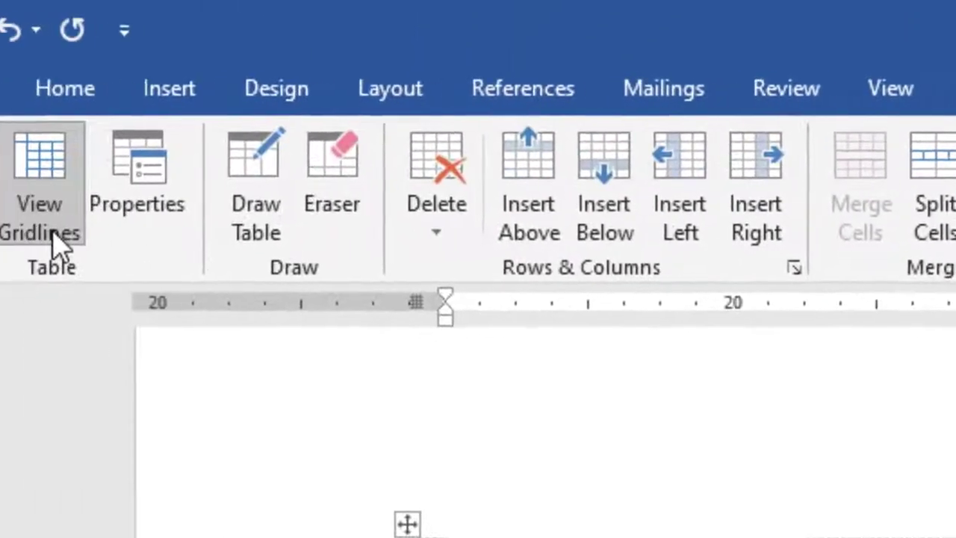
pyautogui.click(62, 231)
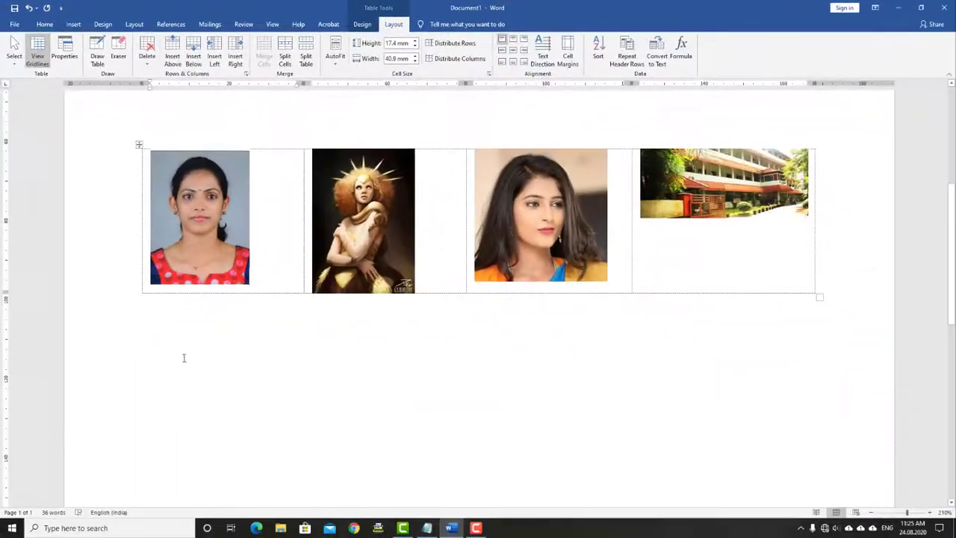
pyautogui.click(158, 323)
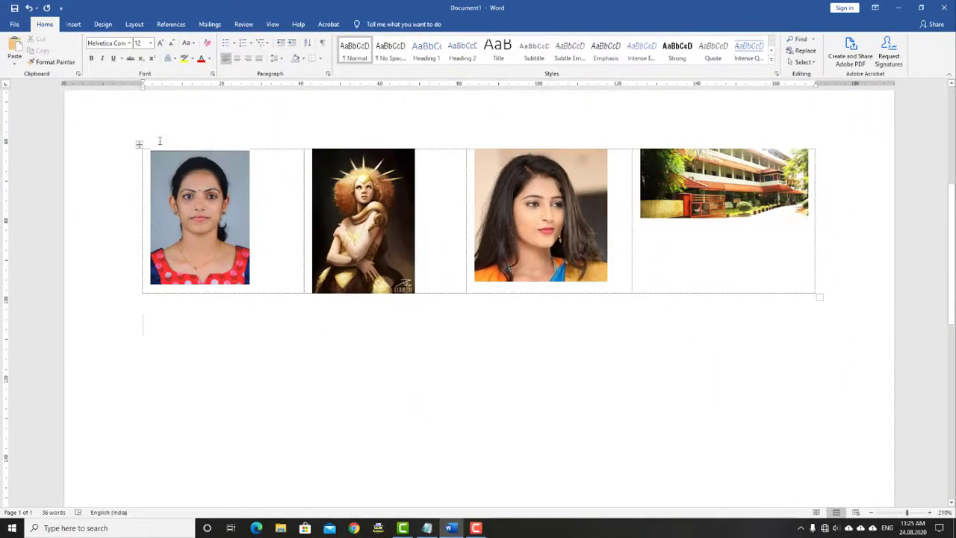
pyautogui.click(139, 144)
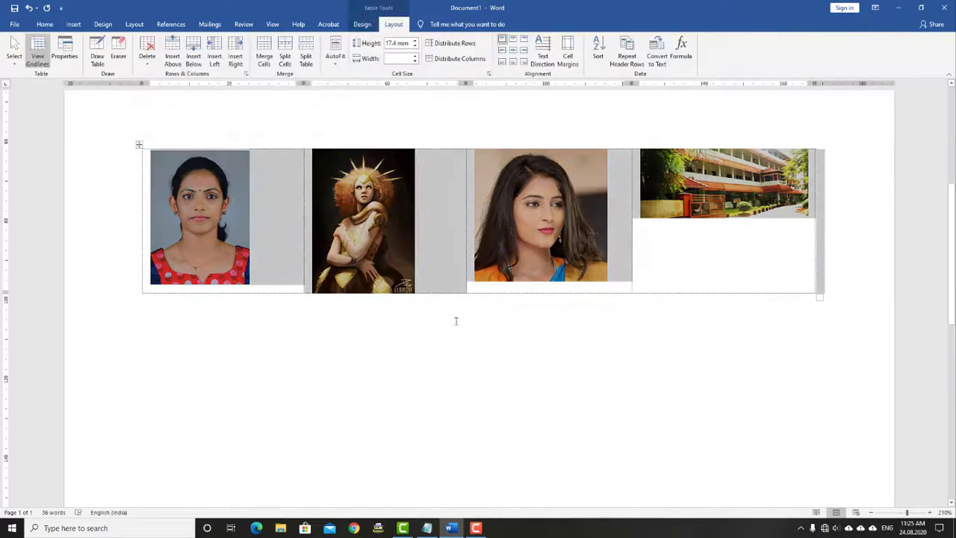
pyautogui.click(171, 332)
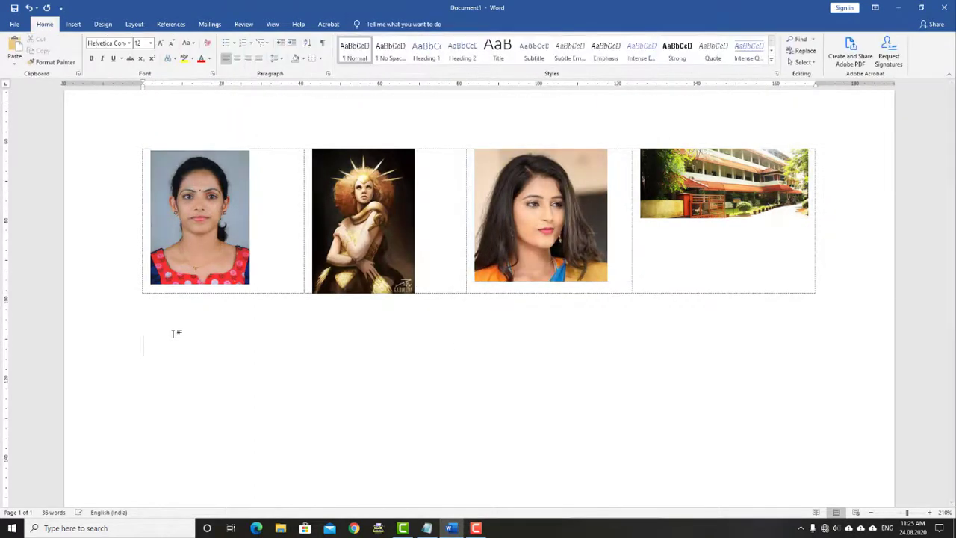
pyautogui.scroll(-6, 172, 336)
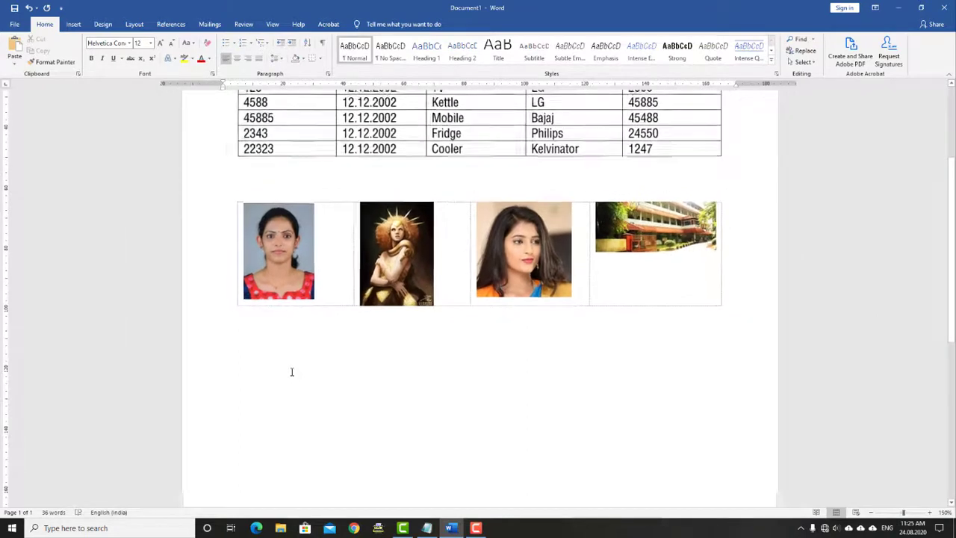
# Insert a 3x3 table below the picture table
pyautogui.hotkey('alt', 'a')
pyautogui.press('i')
pyautogui.press('t')
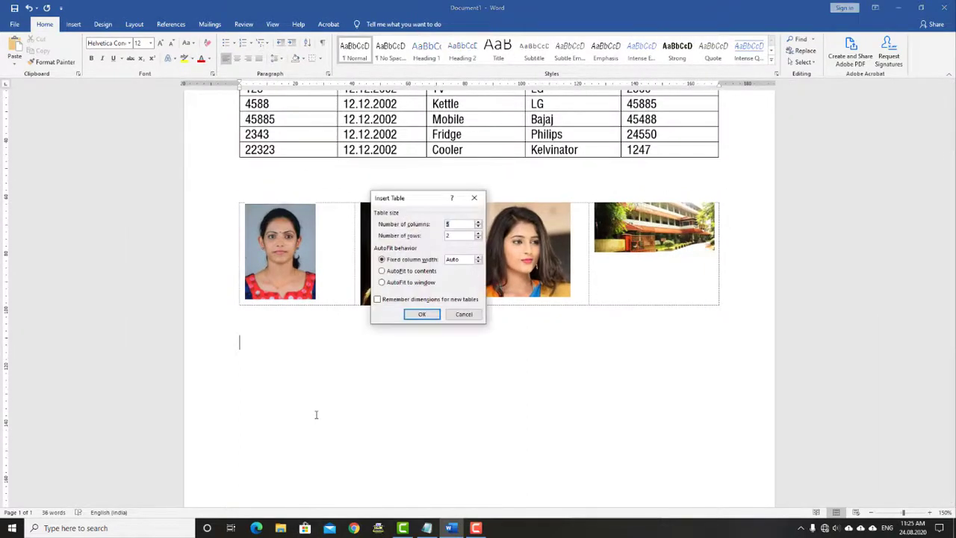
pyautogui.press('Return')
pyautogui.scroll(-3, 316, 413)
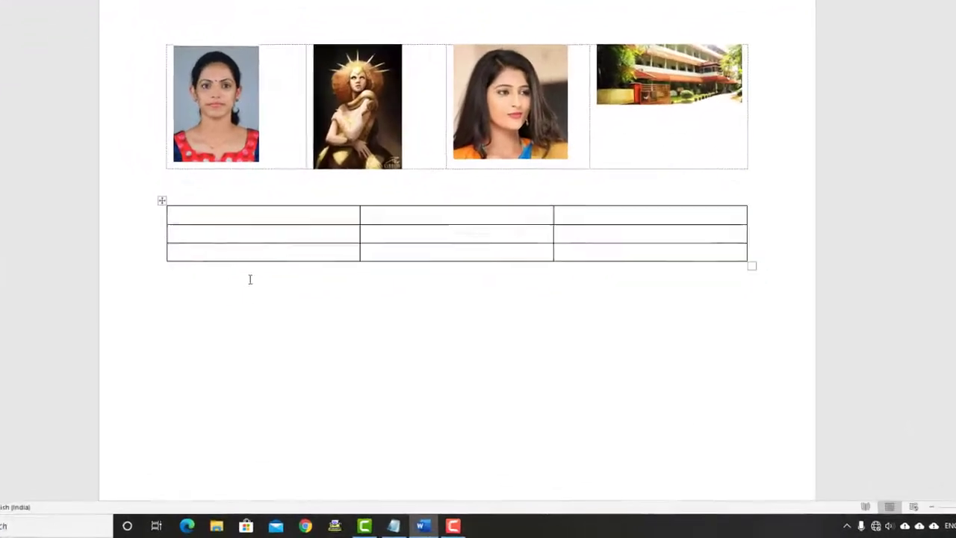
# Type India into each of the nine cells of the new table
pyautogui.write('India')
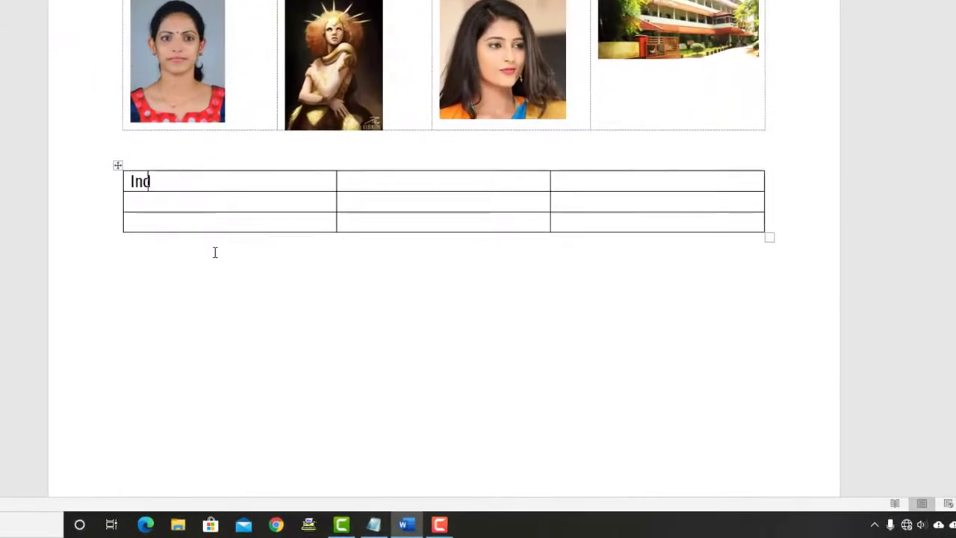
pyautogui.press('Tab')
pyautogui.write('India')
pyautogui.press('Tab')
pyautogui.write('In')
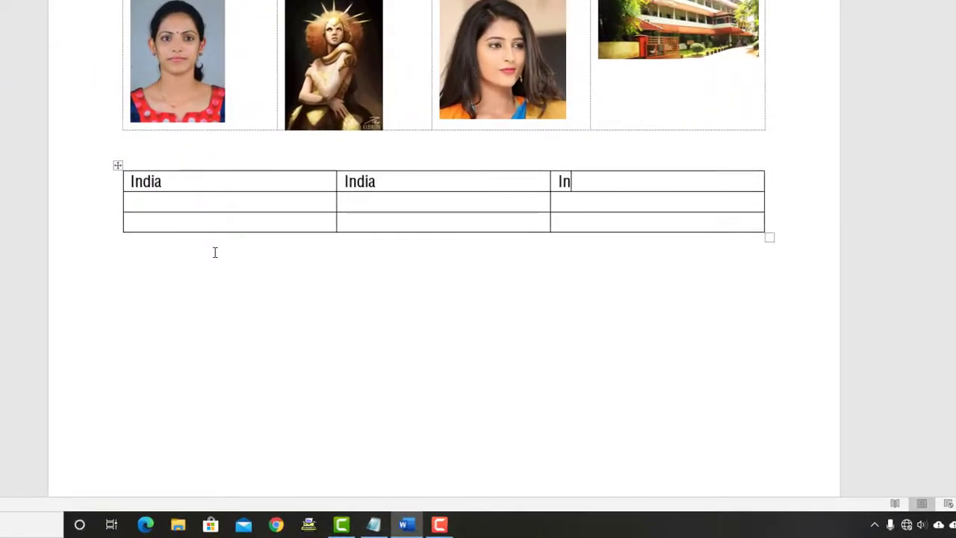
pyautogui.write('diaIndia')
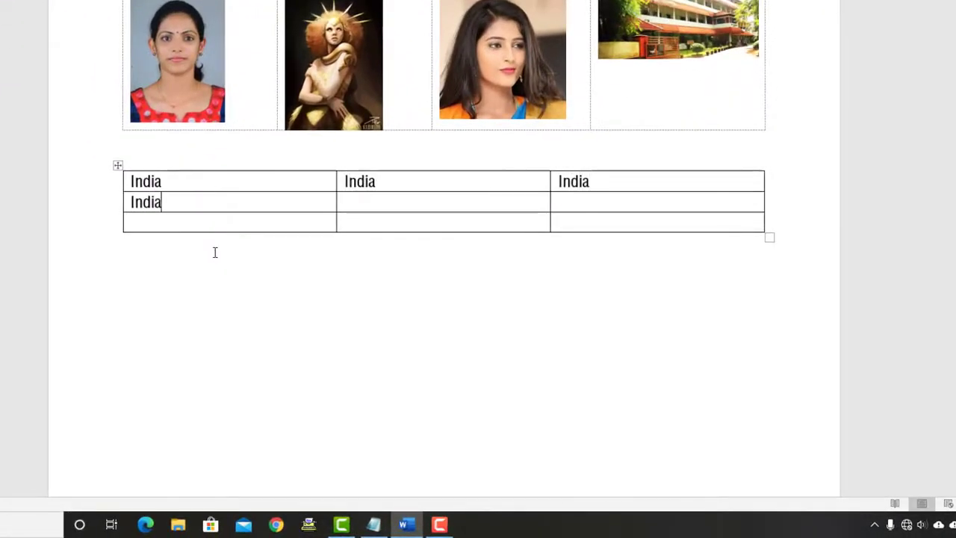
pyautogui.press('Tab')
pyautogui.write('India')
pyautogui.press('Tab')
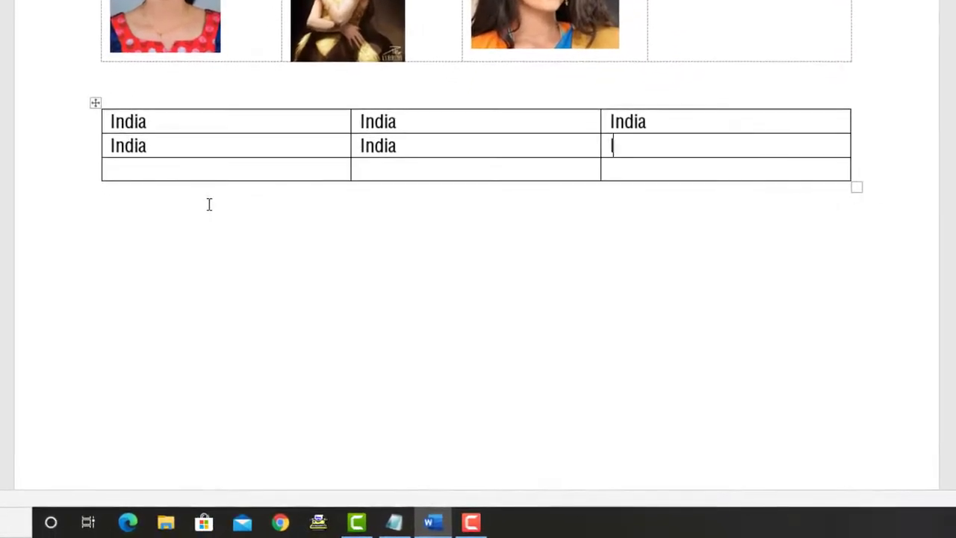
pyautogui.write('India')
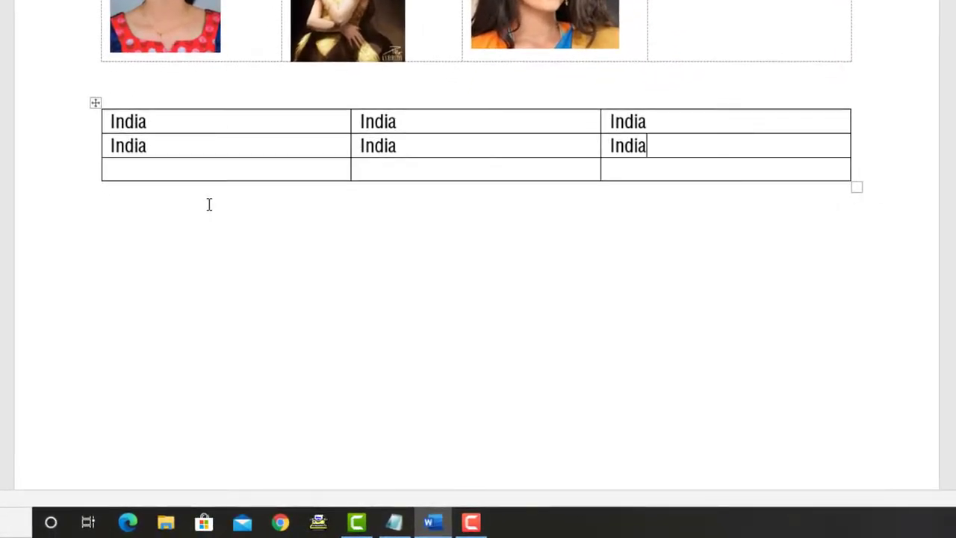
pyautogui.write('Indi')
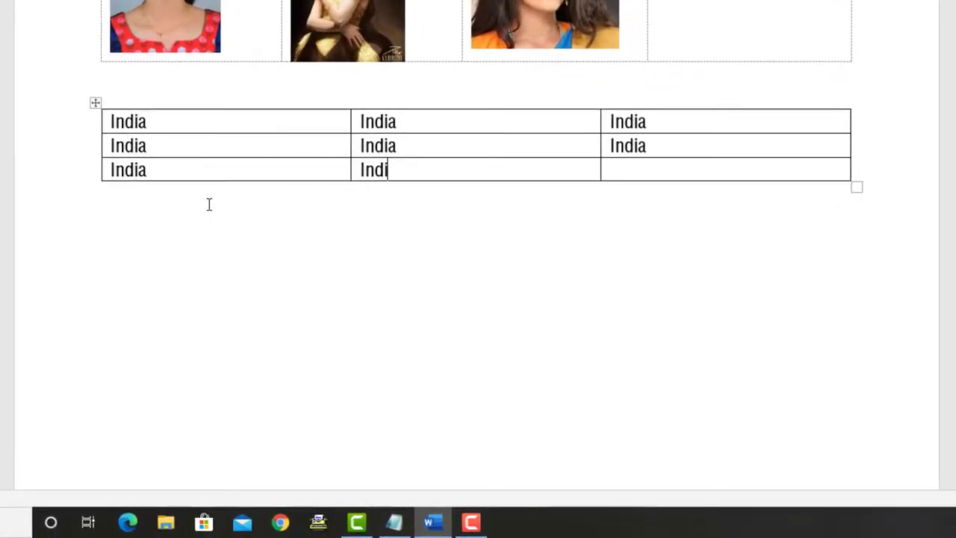
pyautogui.write('aIndia')
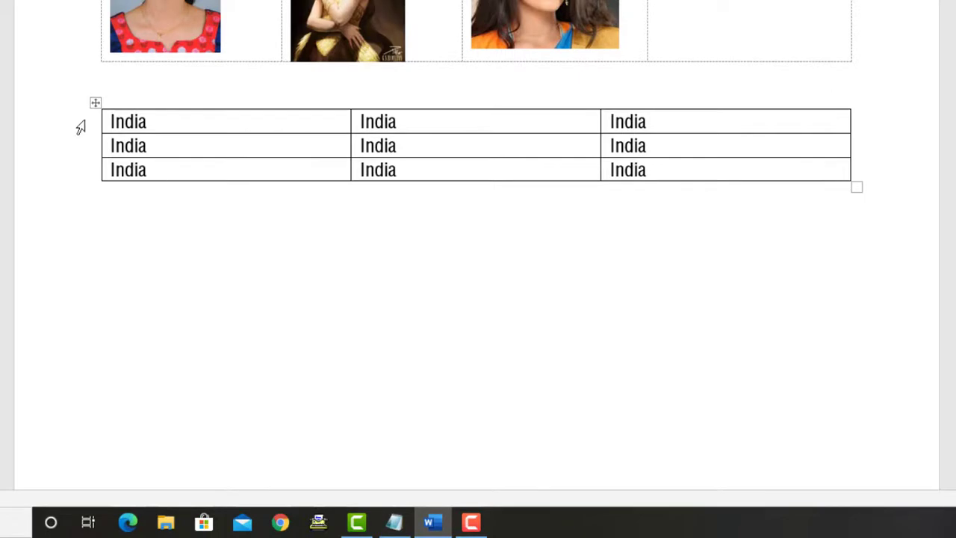
pyautogui.click(95, 102)
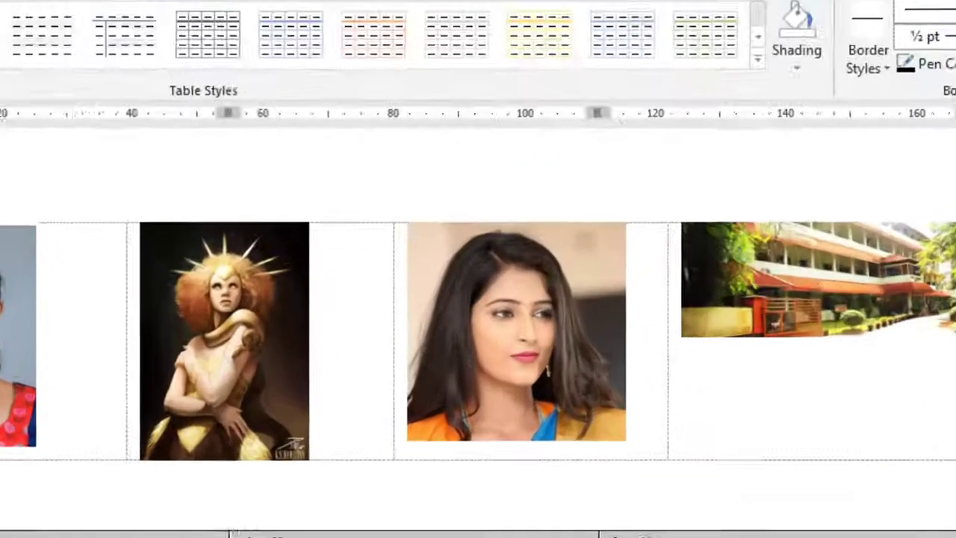
# Raise every India table row's height to 22 mm
pyautogui.click(158, 102)
pyautogui.click(217, 137)
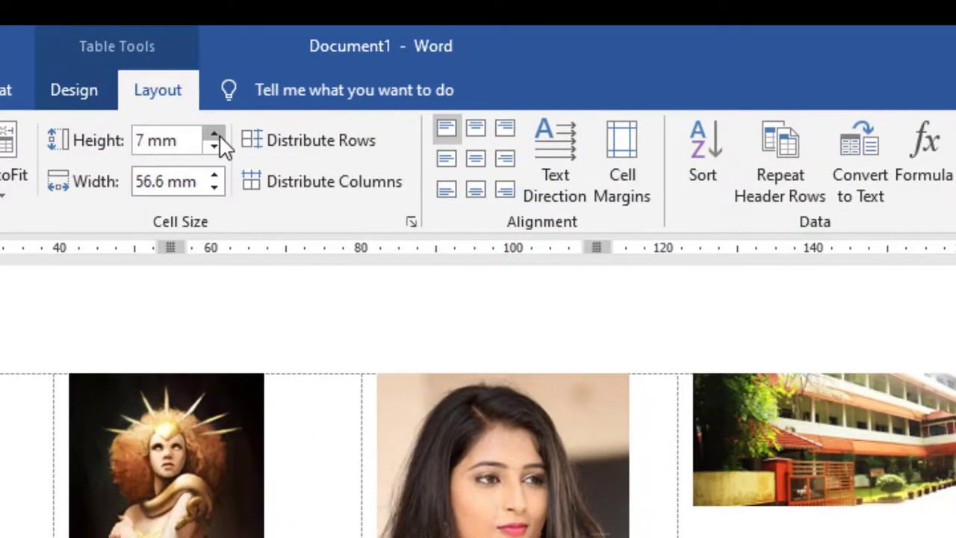
pyautogui.click(215, 136)
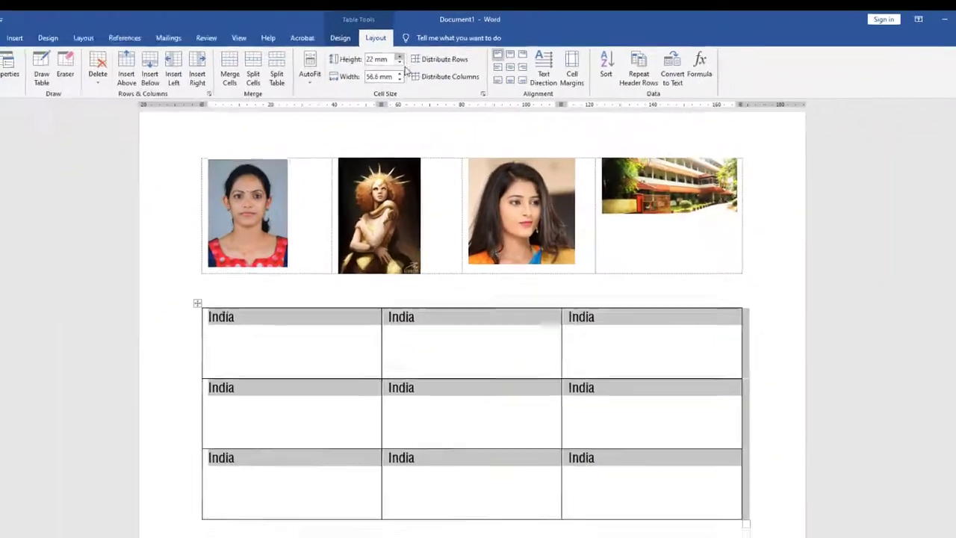
pyautogui.click(487, 415)
pyautogui.scroll(-2, 487, 413)
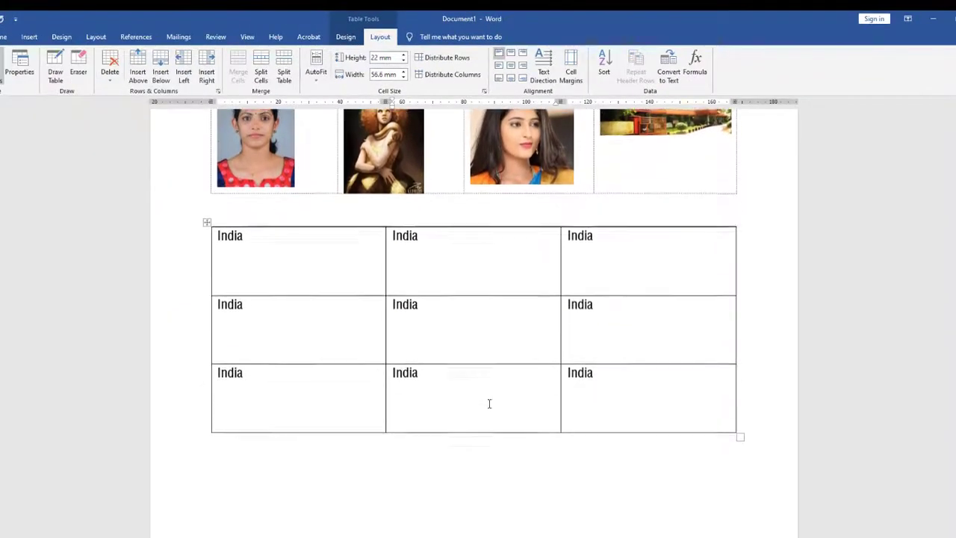
pyautogui.click(214, 256)
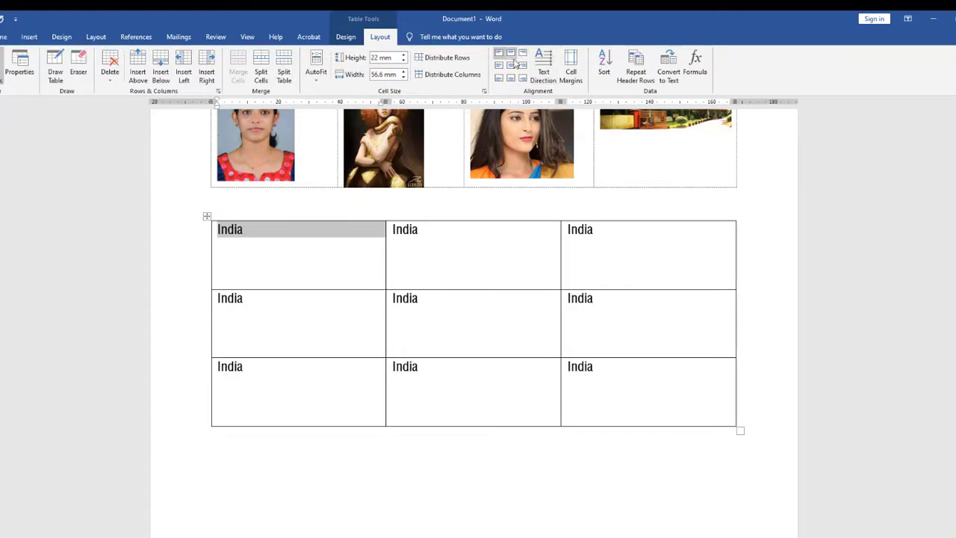
# Align the top-right cell top right and the middle row centre-left, centre and centre-right
pyautogui.click(479, 255)
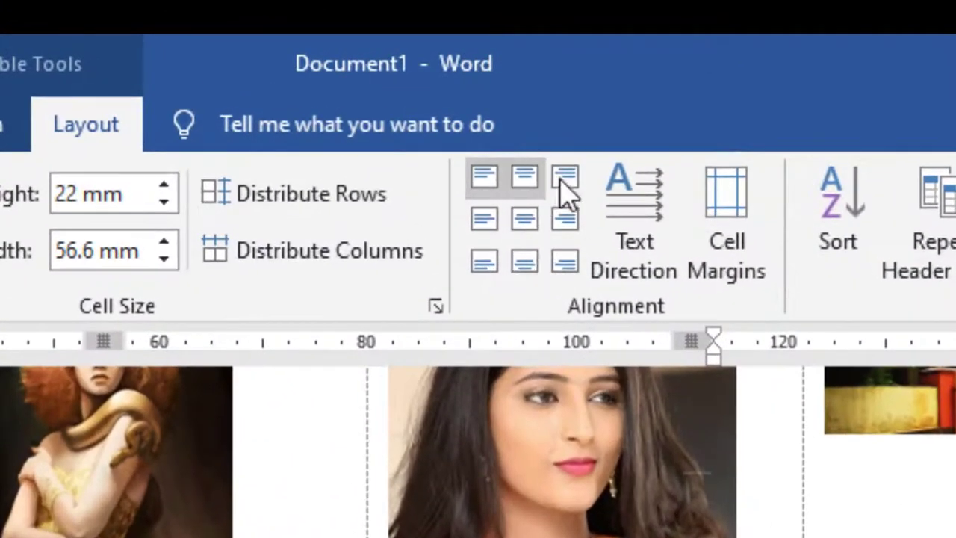
pyautogui.click(560, 164)
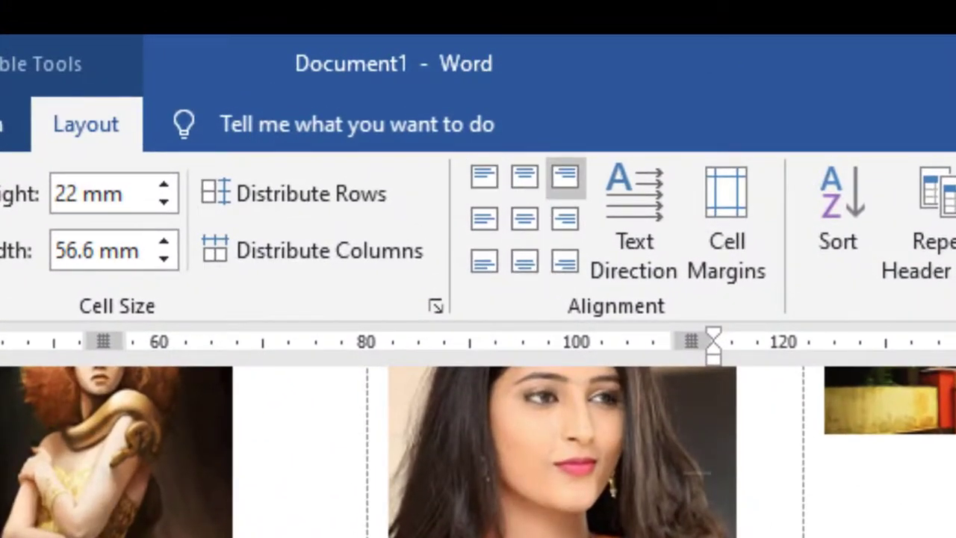
pyautogui.click(487, 218)
pyautogui.click(485, 177)
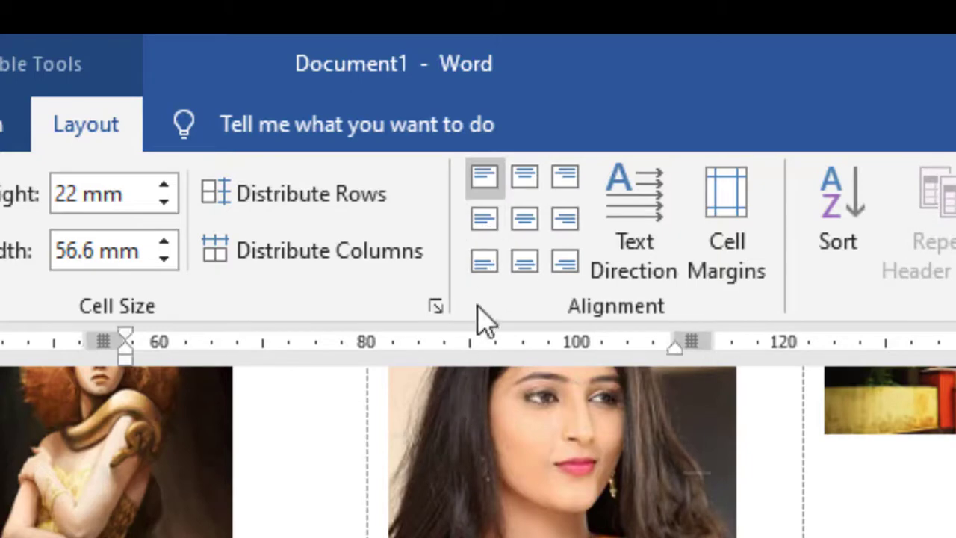
pyautogui.click(525, 218)
pyautogui.press('Tab')
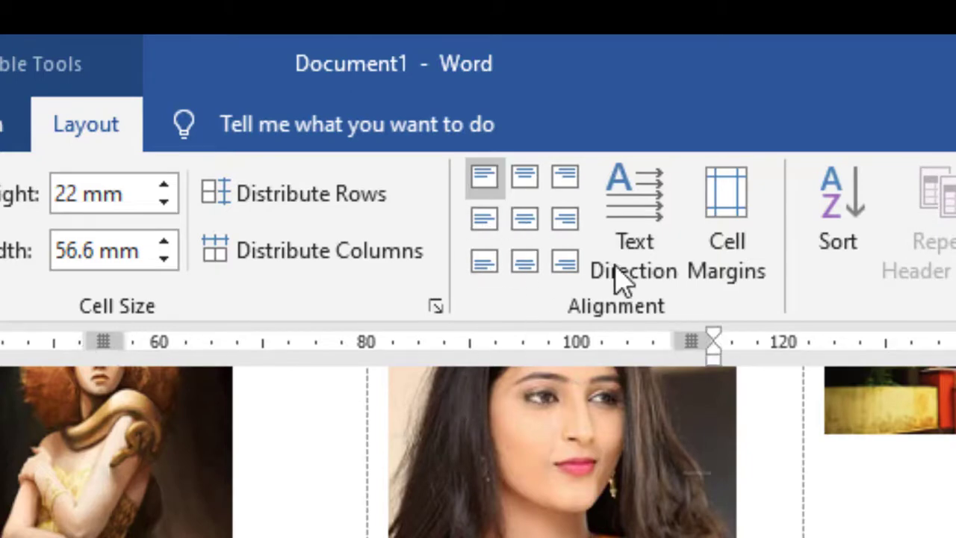
pyautogui.click(575, 224)
# Align the bottom row's cells bottom left, bottom centre and bottom right
pyautogui.press('Tab')
pyautogui.click(480, 268)
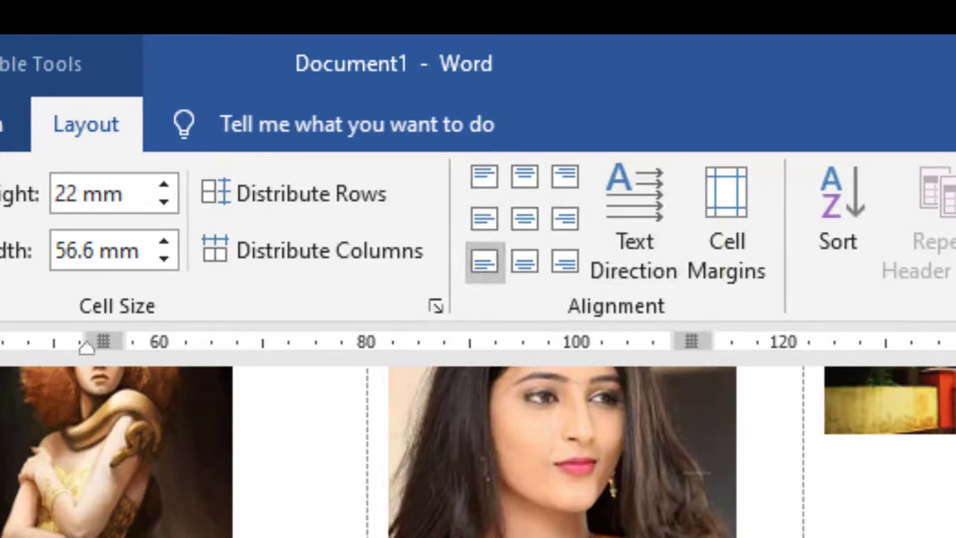
pyautogui.press('Tab')
pyautogui.click(529, 266)
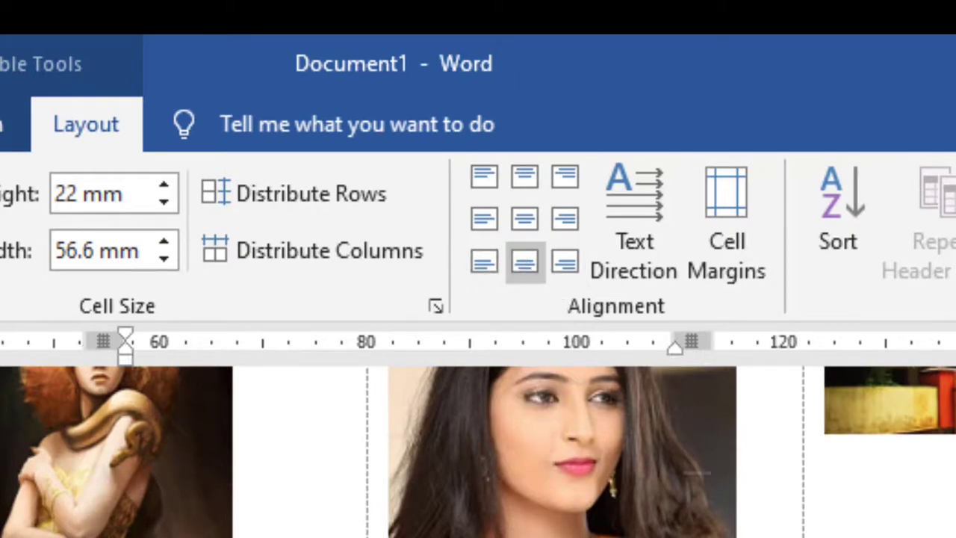
pyautogui.press('Tab')
pyautogui.click(568, 263)
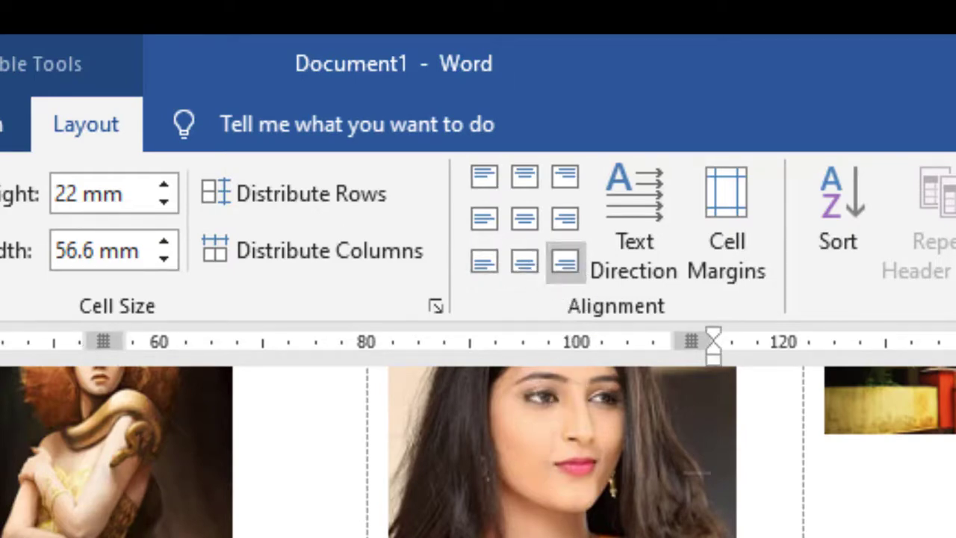
pyautogui.press('Tab')
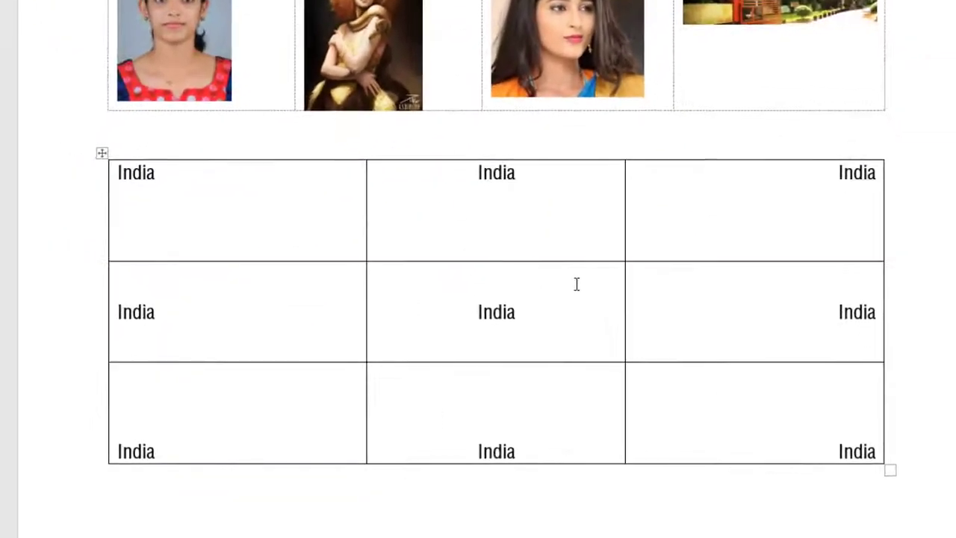
pyautogui.scroll(-2, 584, 317)
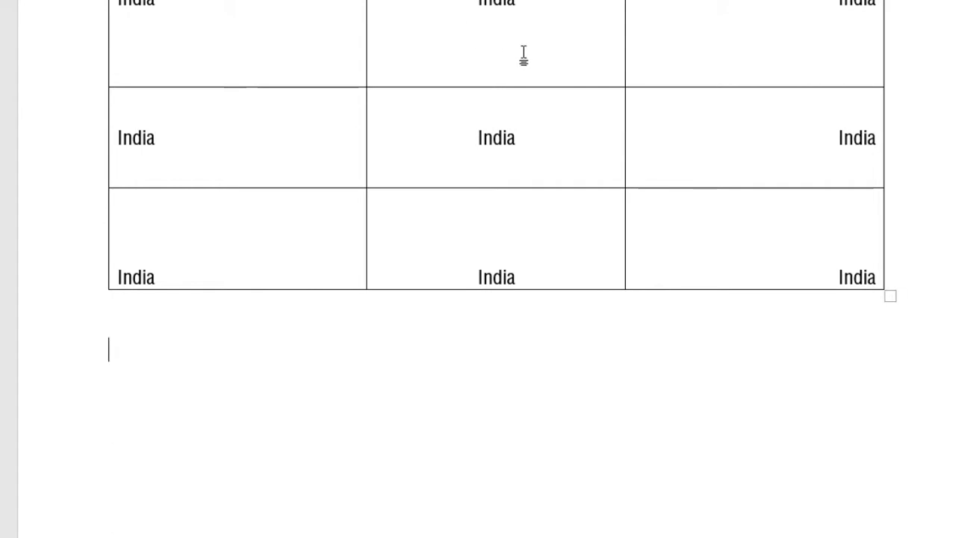
pyautogui.scroll(6, 514, 87)
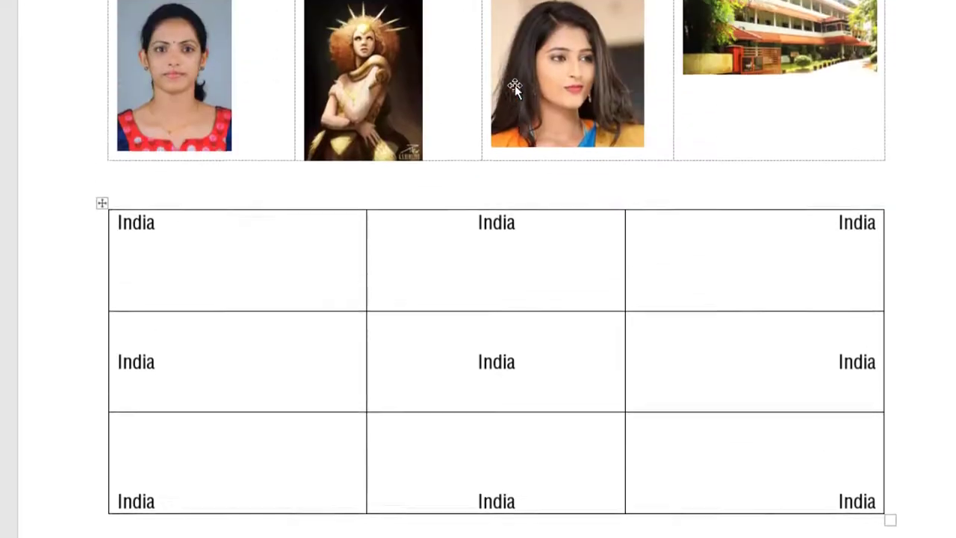
pyautogui.click(104, 6)
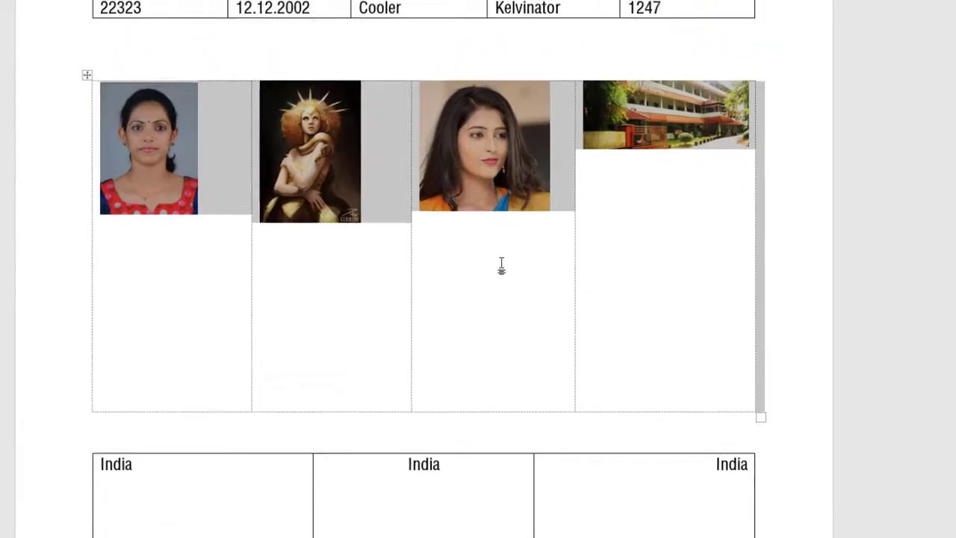
# Delete the woman and building pictures and remove the emptied picture-table columns
pyautogui.click(501, 265)
pyautogui.press('Delete')
pyautogui.click(653, 145)
pyautogui.press('Delete')
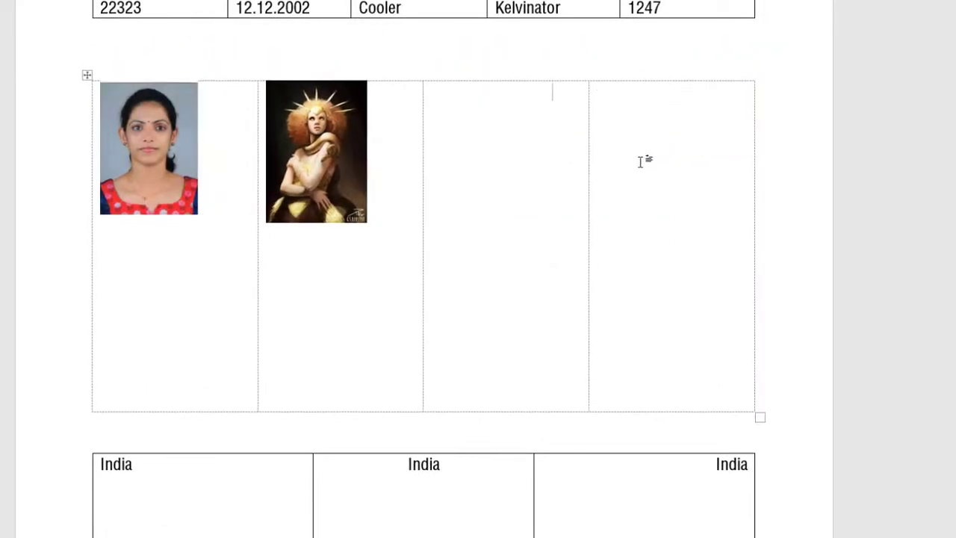
pyautogui.click(482, 172)
pyautogui.click(588, 182)
pyautogui.press('BackSpace')
pyautogui.press('BackSpace')
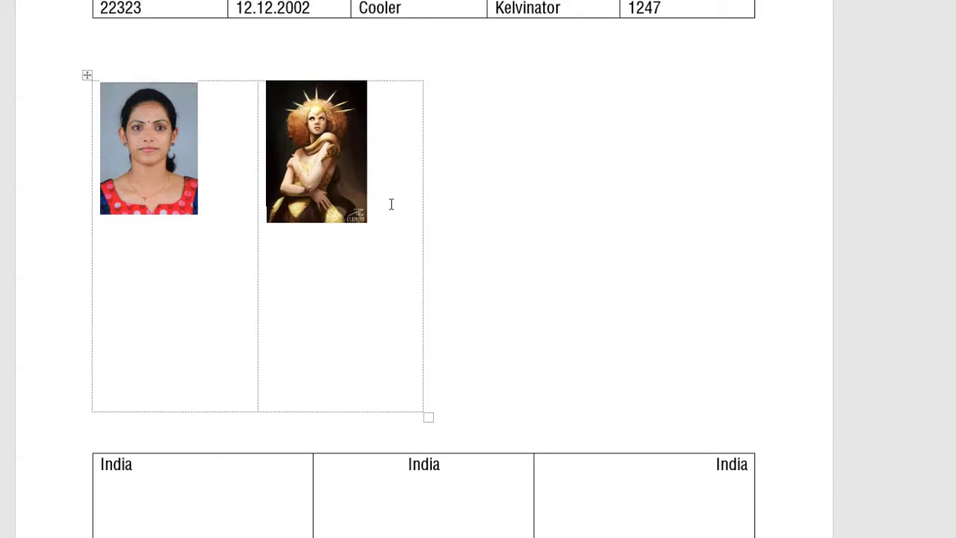
pyautogui.hotkey('ctrl', 'z')
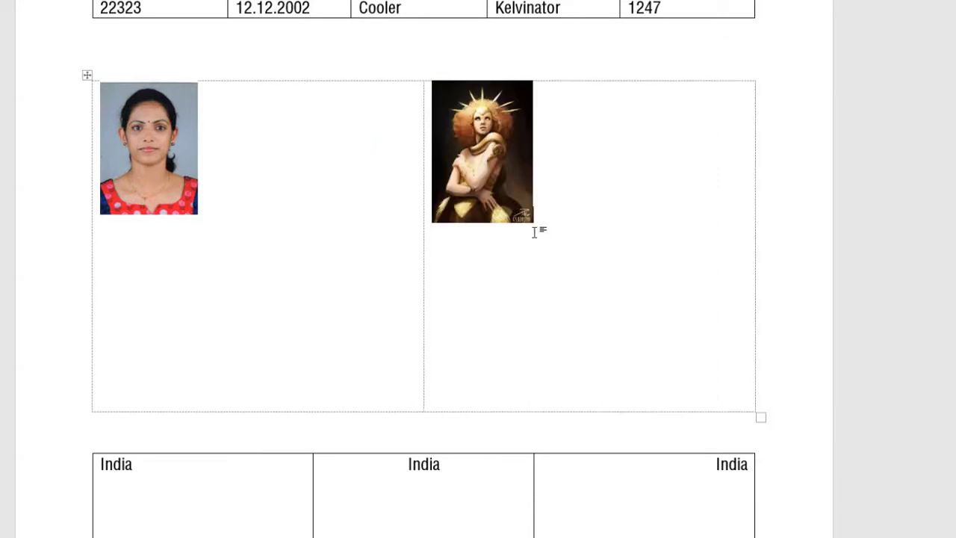
# Try right, centre, left, then middle, top, bottom and bottom-right alignments on the first photo
pyautogui.click(172, 164)
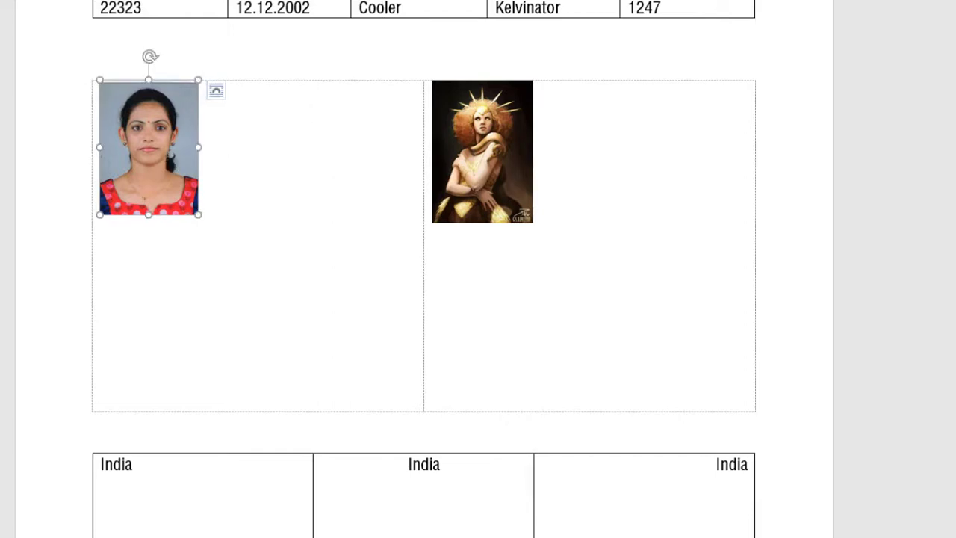
pyautogui.press('Escape')
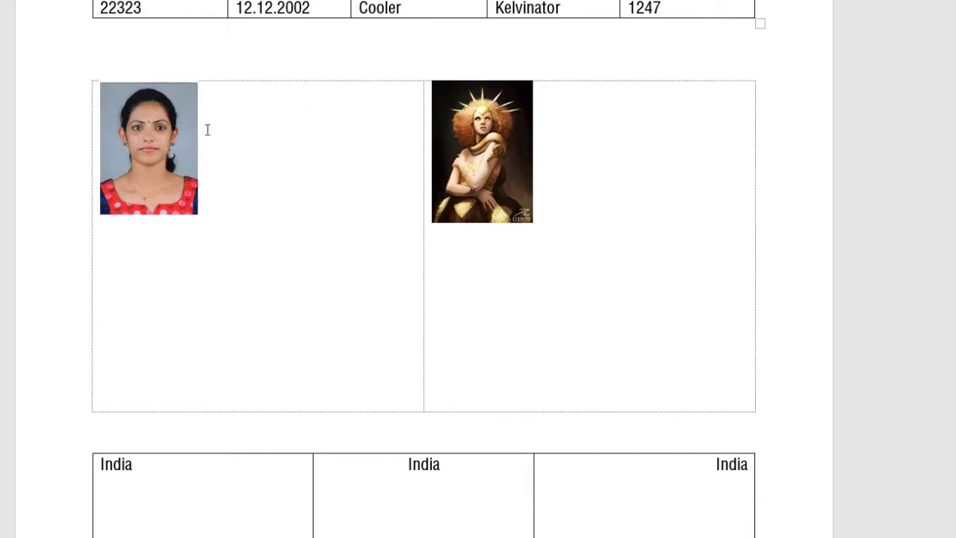
pyautogui.click(165, 153)
pyautogui.click(273, 130)
pyautogui.click(266, 77)
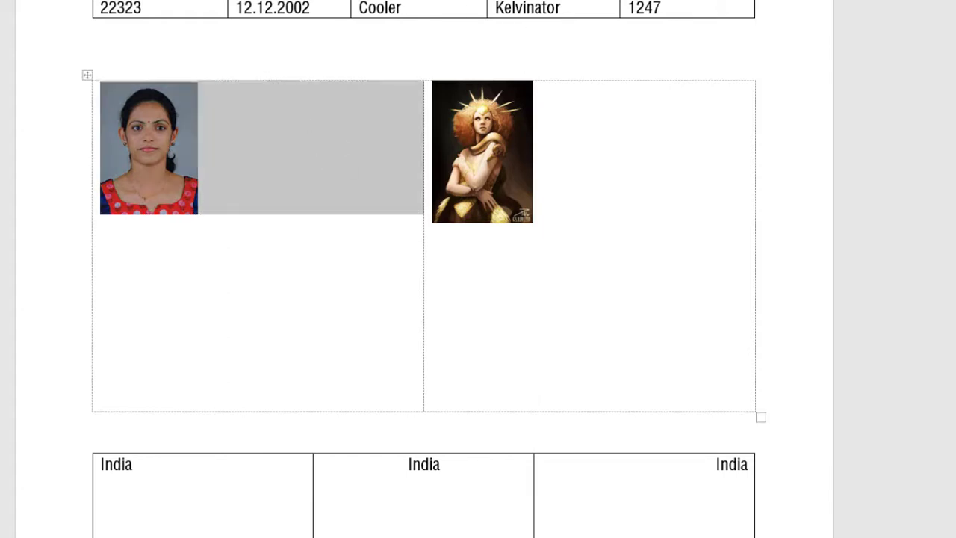
pyautogui.hotkey('ctrl', 'r')
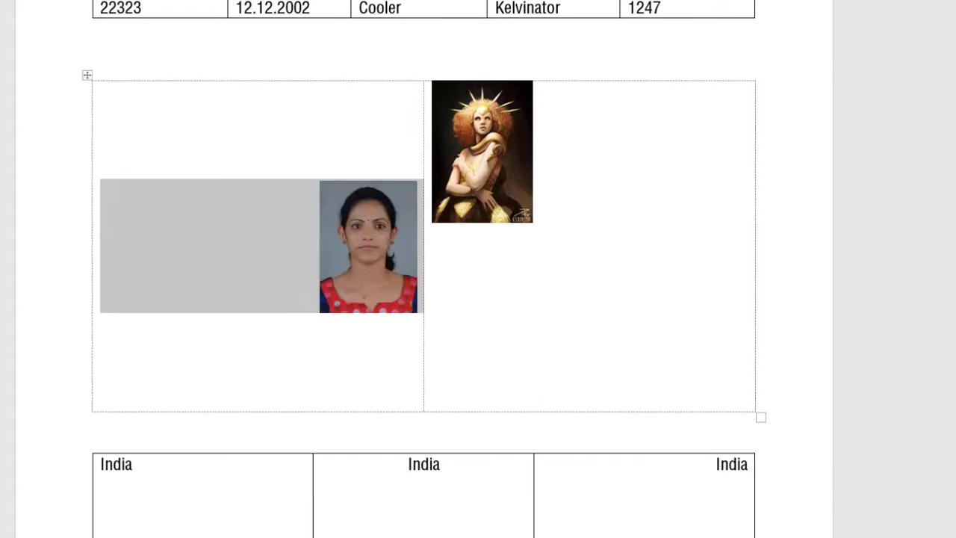
pyautogui.hotkey('ctrl', 'e')
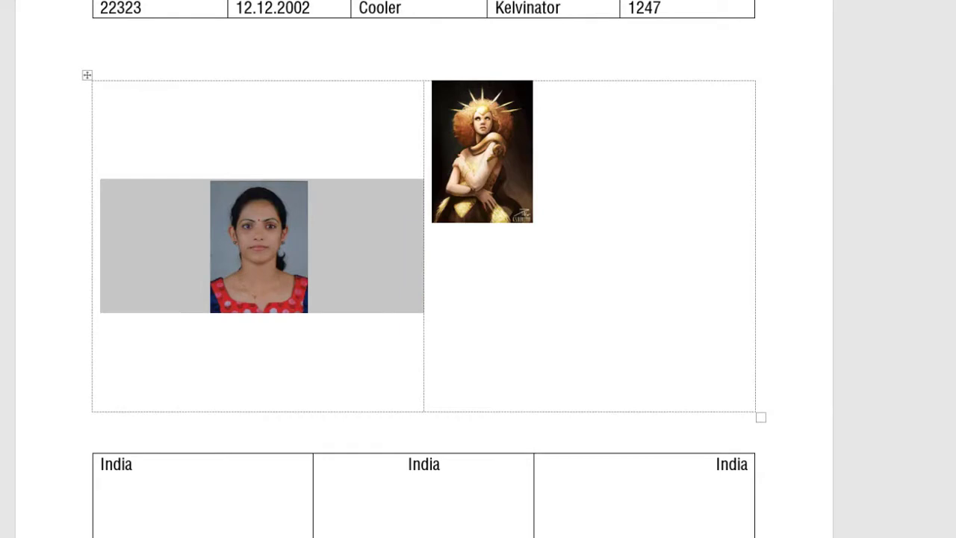
pyautogui.hotkey('ctrl', 'l')
pyautogui.click(517, 1)
pyautogui.click(517, 1)
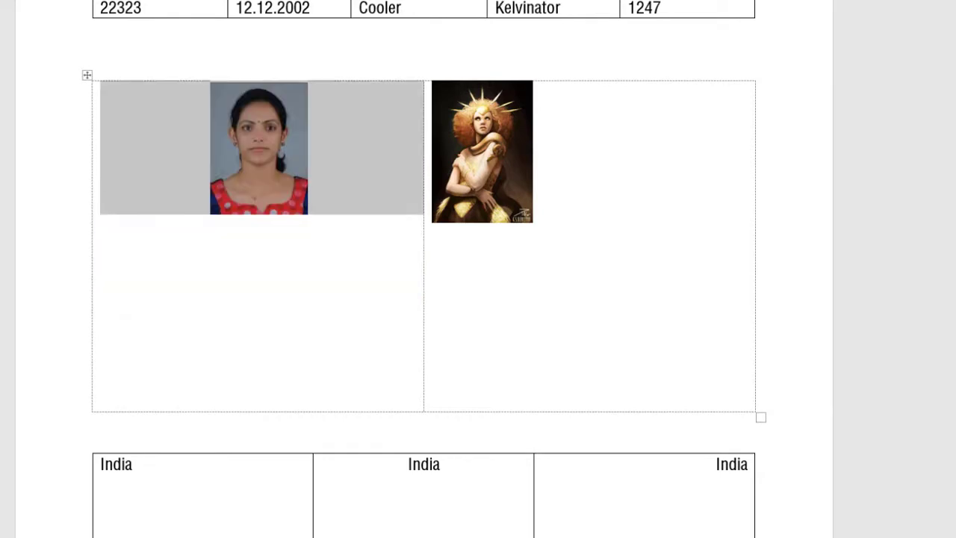
pyautogui.click(517, 0)
pyautogui.click(523, 1)
# Centre the golden picture and the left photo in the middle of their cells
pyautogui.click(510, 163)
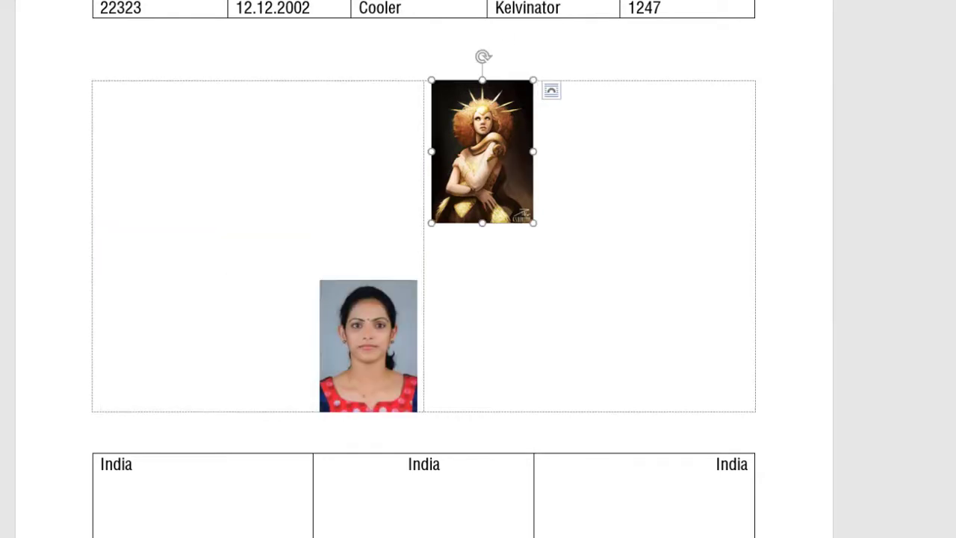
pyautogui.click(426, 159)
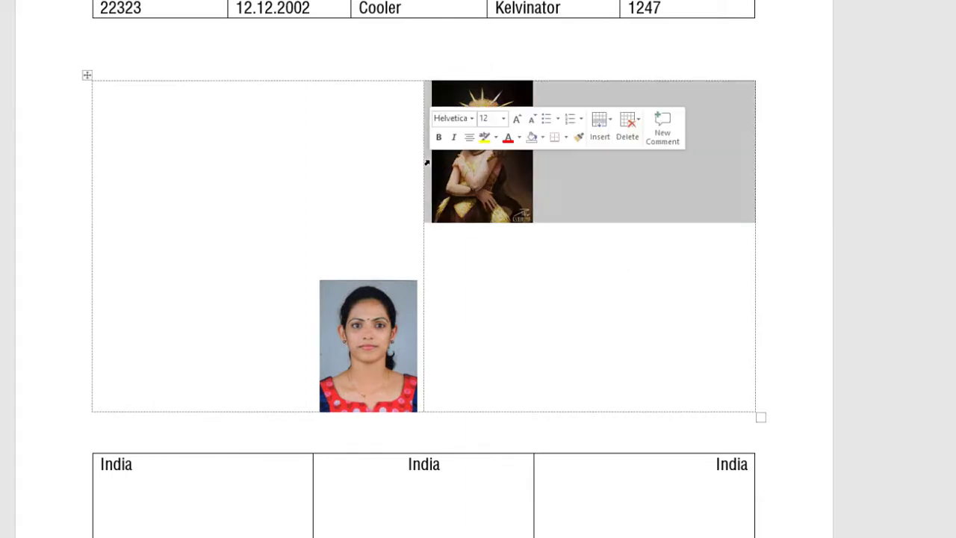
pyautogui.click(523, 1)
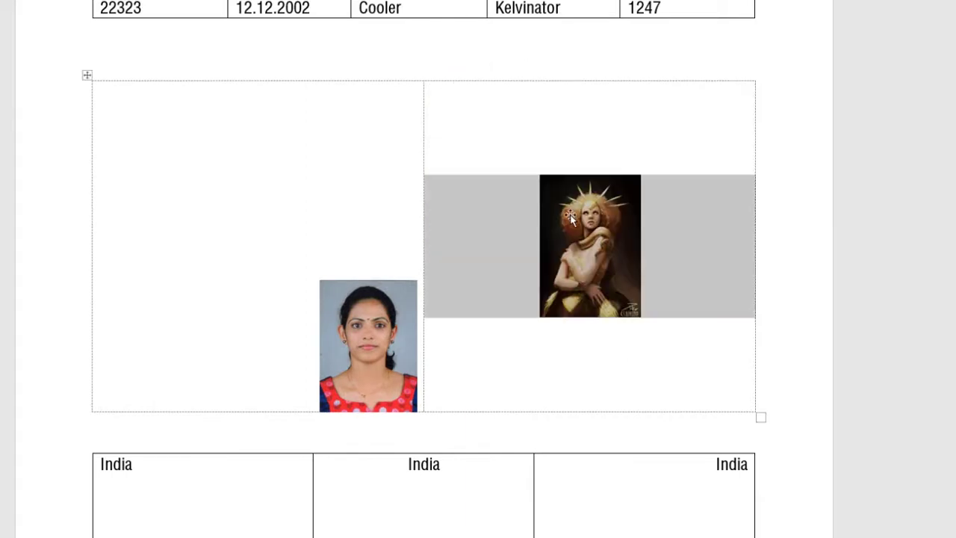
pyautogui.click(334, 316)
pyautogui.click(92, 227)
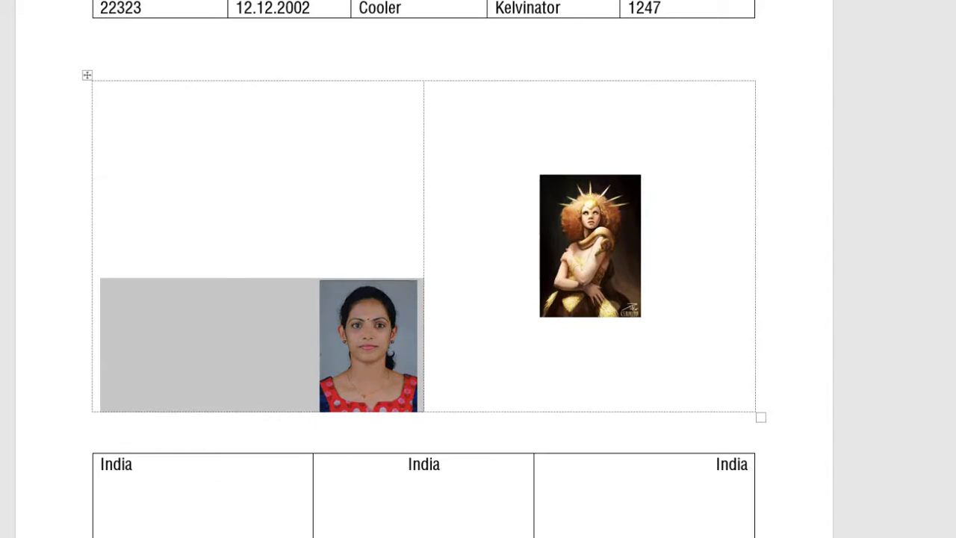
pyautogui.click(523, 1)
pyautogui.click(506, 205)
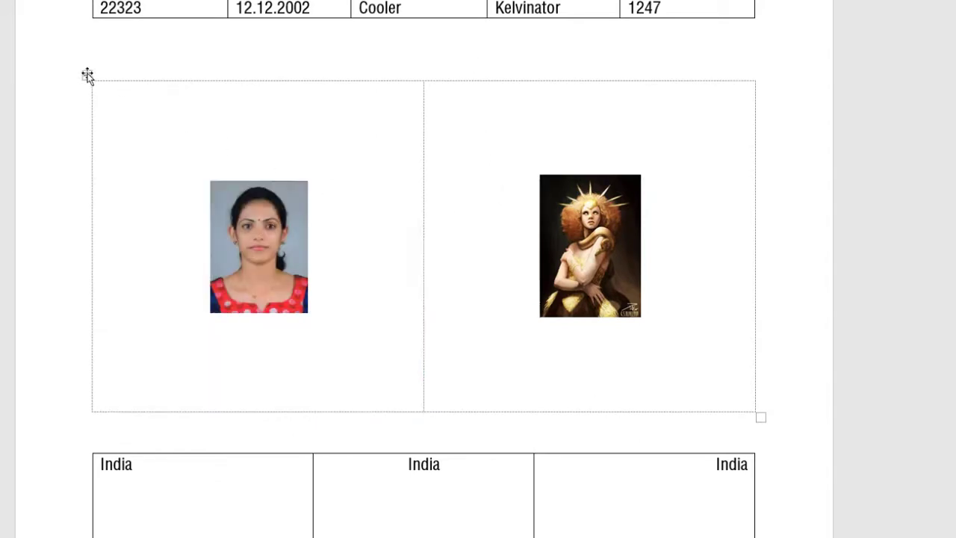
# Delete the picture table and the blank line above the India table
pyautogui.click(88, 74)
pyautogui.press('Delete')
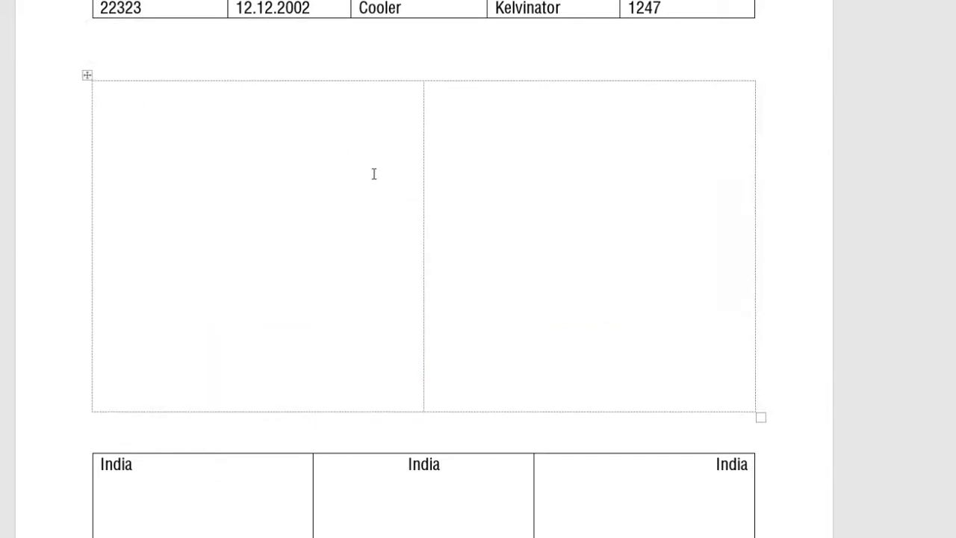
pyautogui.press('BackSpace')
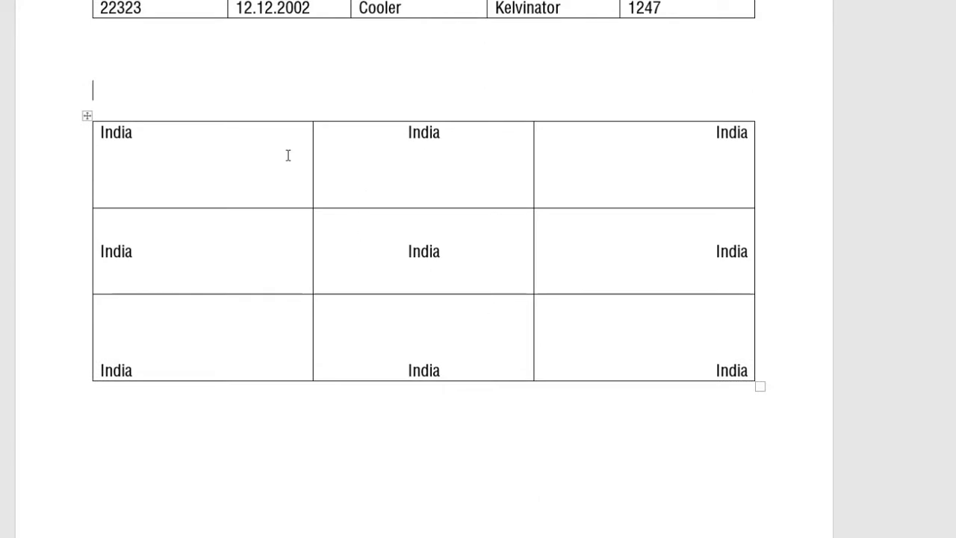
pyautogui.press('Delete')
# Shade the Kettle row green using Borders and Shading
pyautogui.click(245, 240)
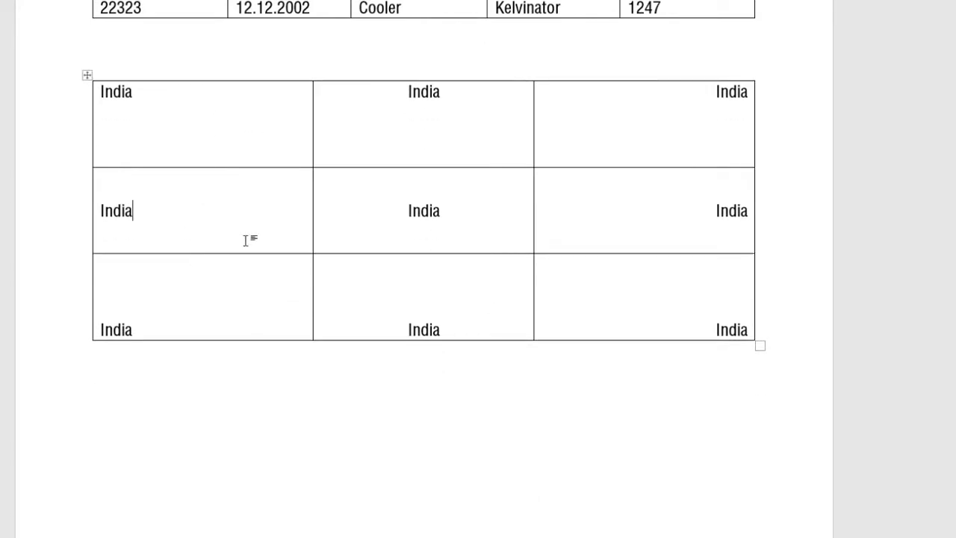
pyautogui.scroll(3, 245, 240)
pyautogui.moveTo(149, 177); pyautogui.dragTo(642, 177)
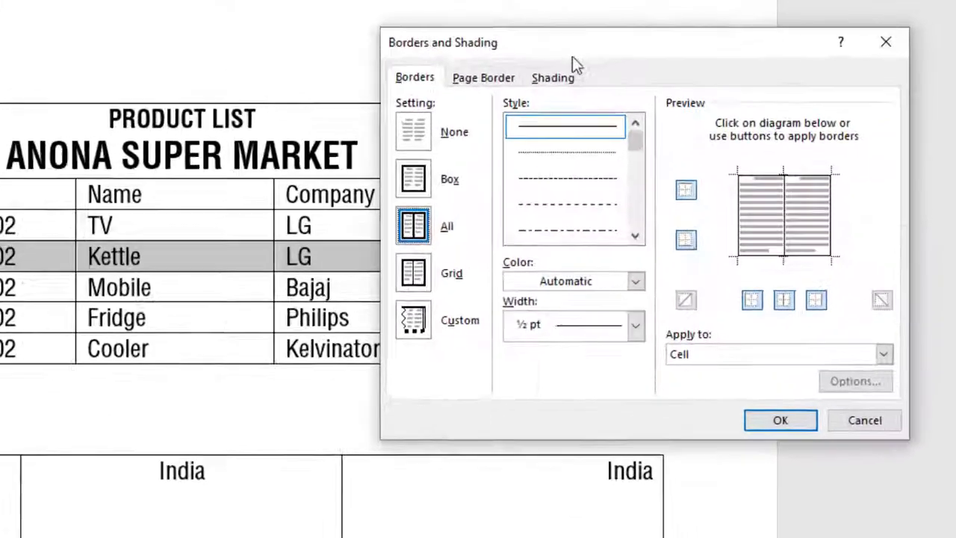
pyautogui.click(553, 74)
pyautogui.click(465, 141)
pyautogui.click(432, 314)
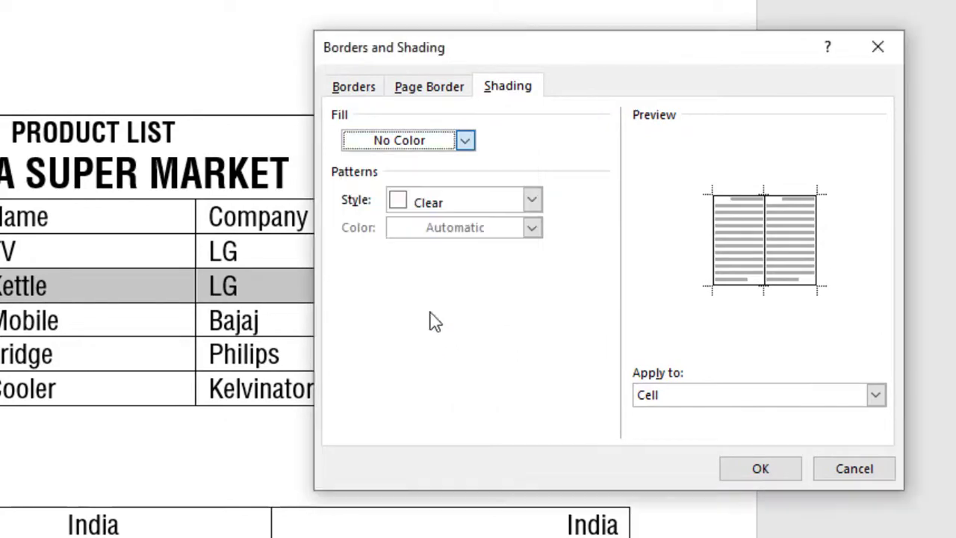
pyautogui.click(777, 472)
pyautogui.click(334, 312)
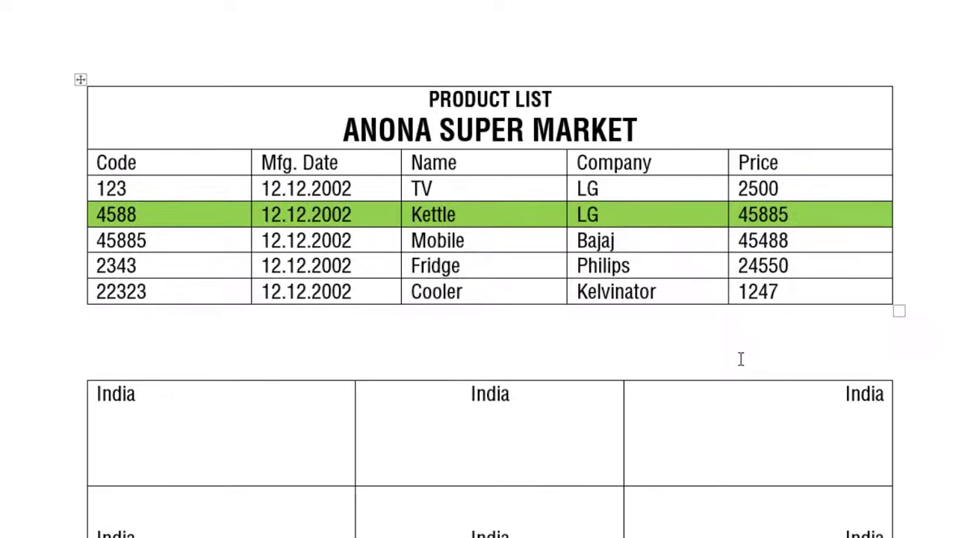
# Shade the Fridge and Cooler cells from Mfg. Date to Price orange
pyautogui.moveTo(336, 265); pyautogui.dragTo(799, 323)
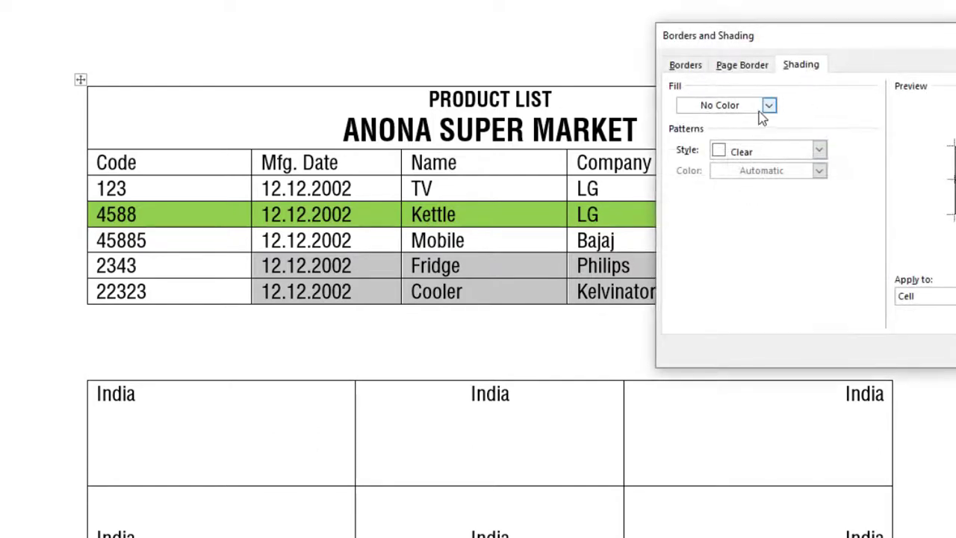
pyautogui.click(769, 106)
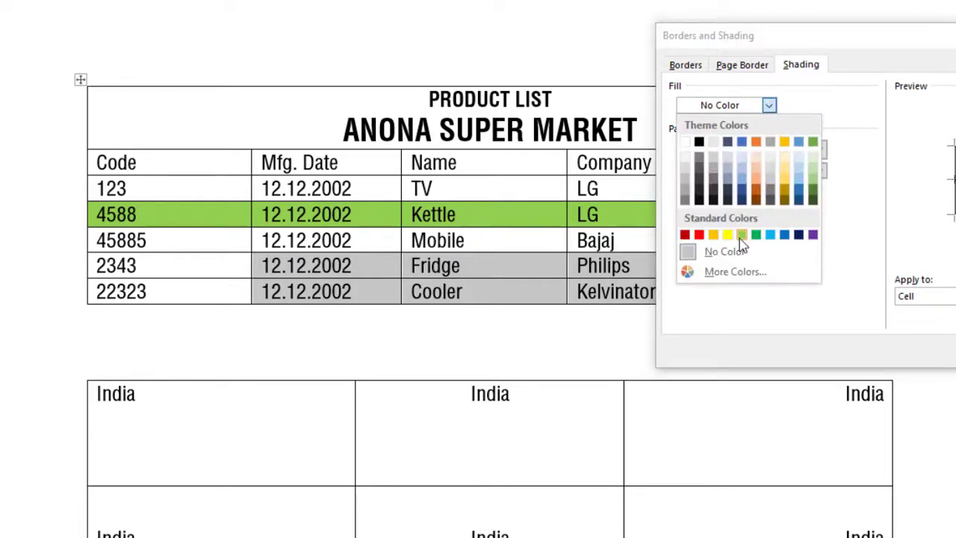
pyautogui.click(714, 234)
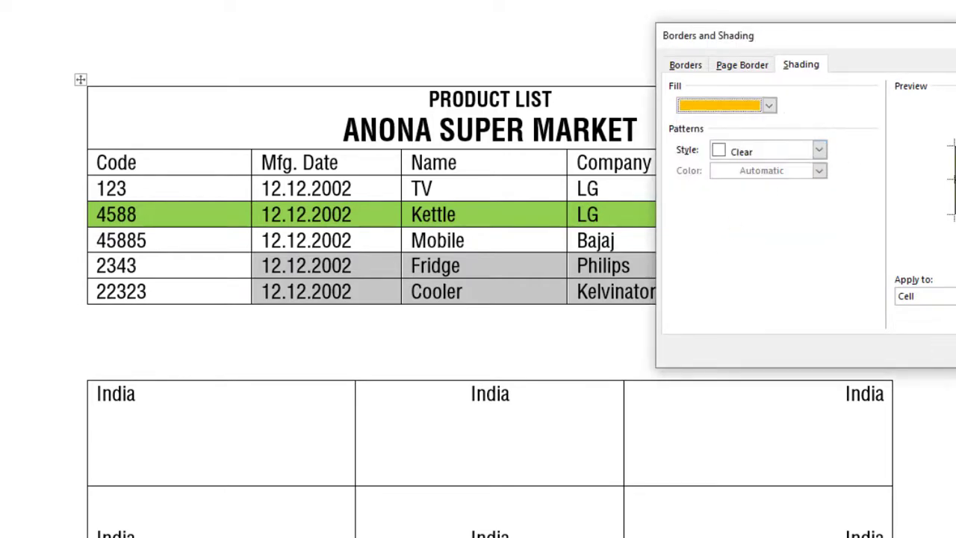
pyautogui.press('Return')
pyautogui.click(667, 269)
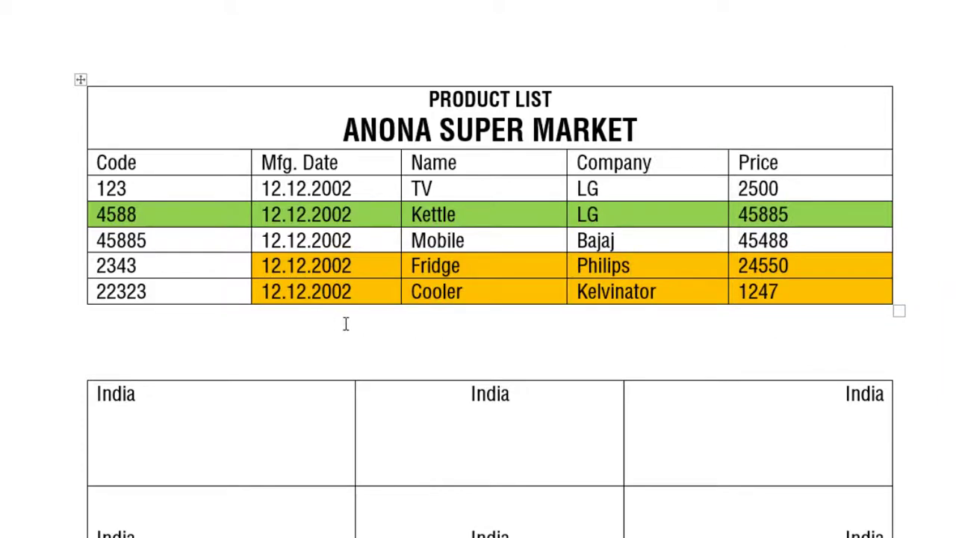
pyautogui.scroll(-5, 346, 322)
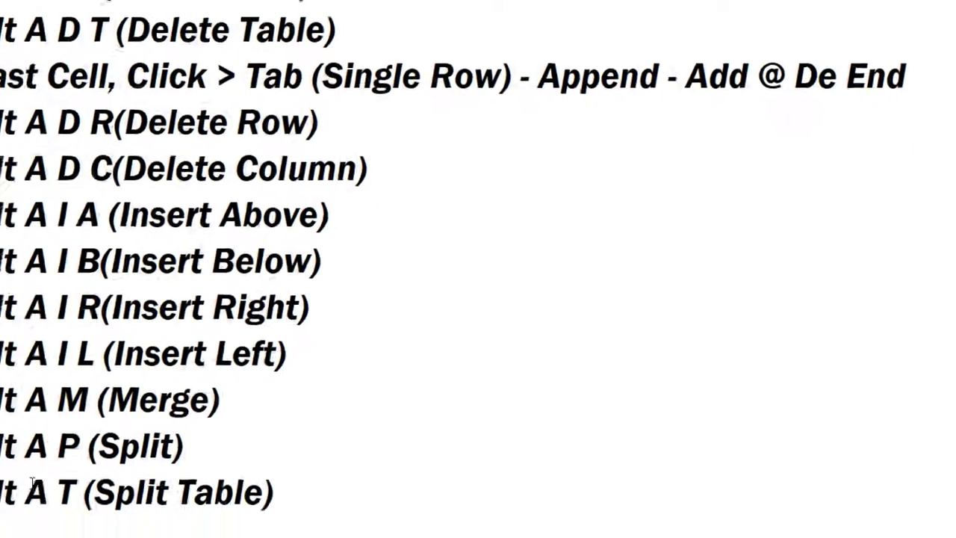
# Select several lines of the Alt shortcut list in Notepad, then deselect them
pyautogui.moveTo(122, 452); pyautogui.dragTo(103, 11)
pyautogui.click(79, 28)
pyautogui.scroll(-8, 165, 327)
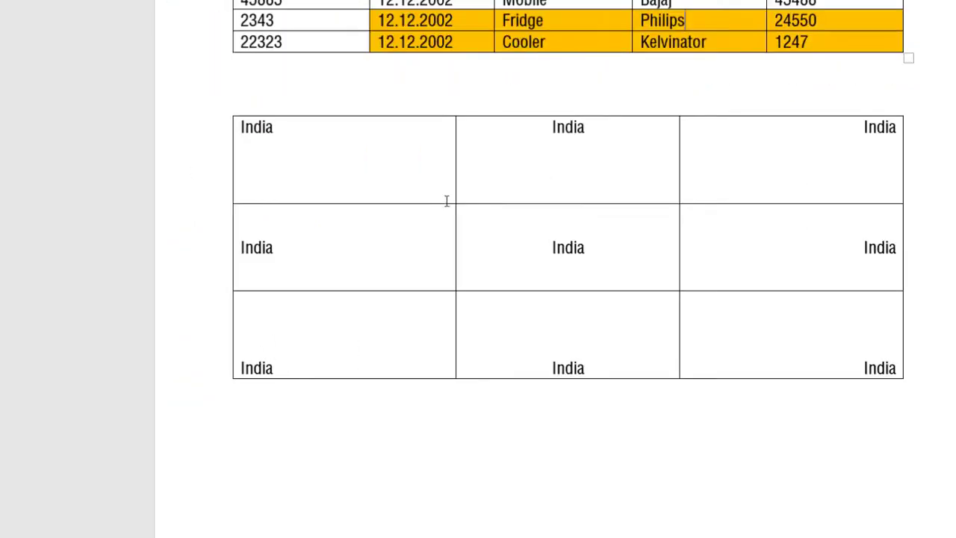
pyautogui.scroll(5, 447, 200)
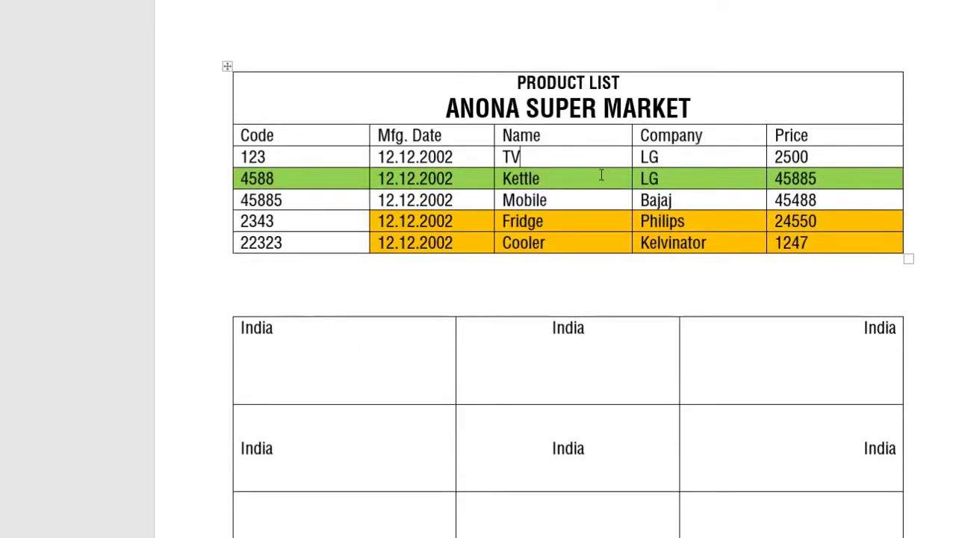
# Delete both tables from the Word document, leaving it empty, and minimize Word
pyautogui.scroll(-5, 614, 220)
pyautogui.click(609, 165)
pyautogui.scroll(5, 610, 164)
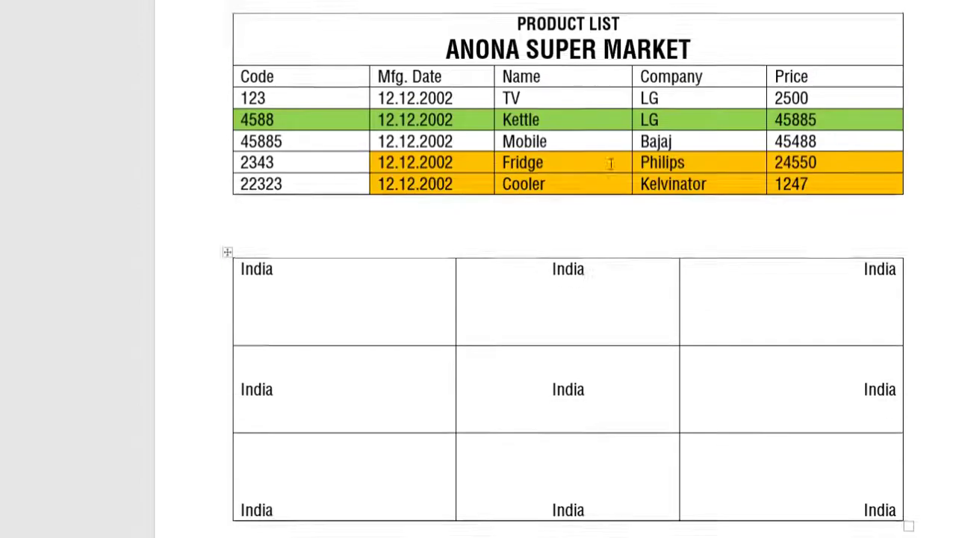
pyautogui.click(602, 143)
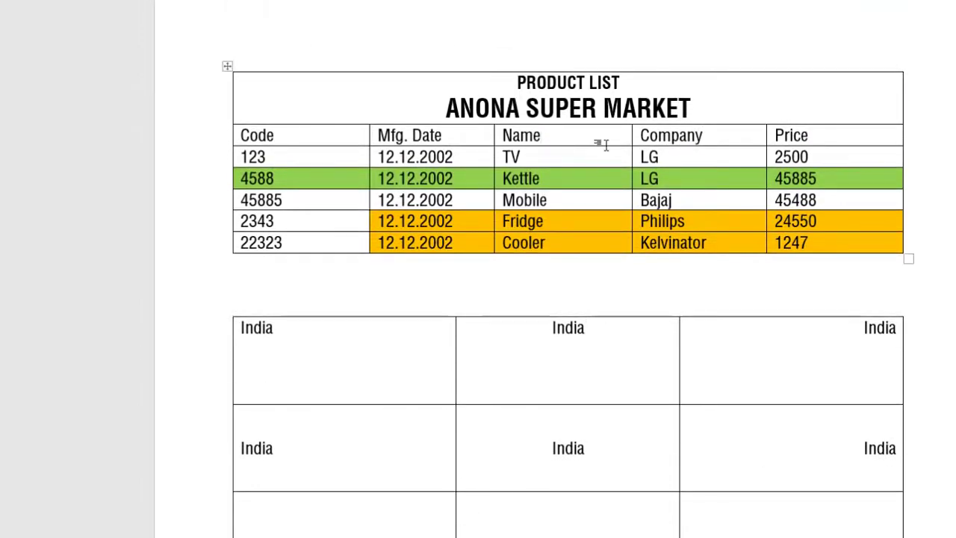
pyautogui.hotkey('ctrl', 'a')
pyautogui.press('Delete')
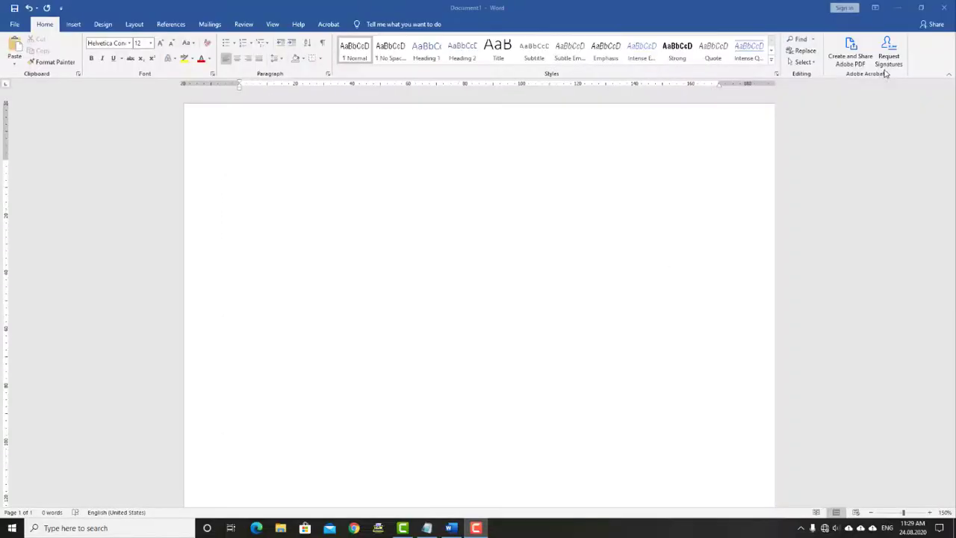
pyautogui.click(899, 7)
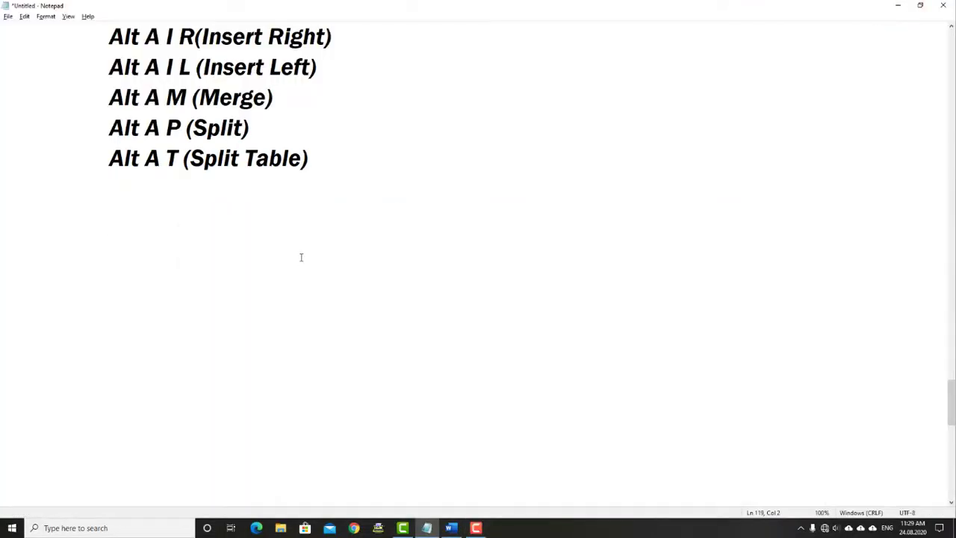